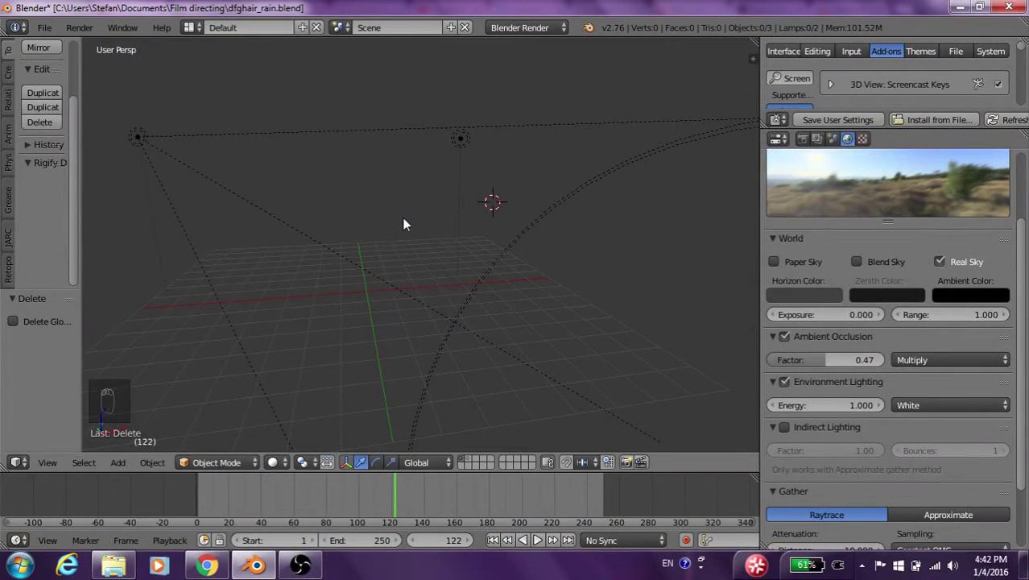
# Reset the 3D cursor to the origin and render frame 122 of the fur example with its layers shown together
pyautogui.hotkey('shift', 'c')
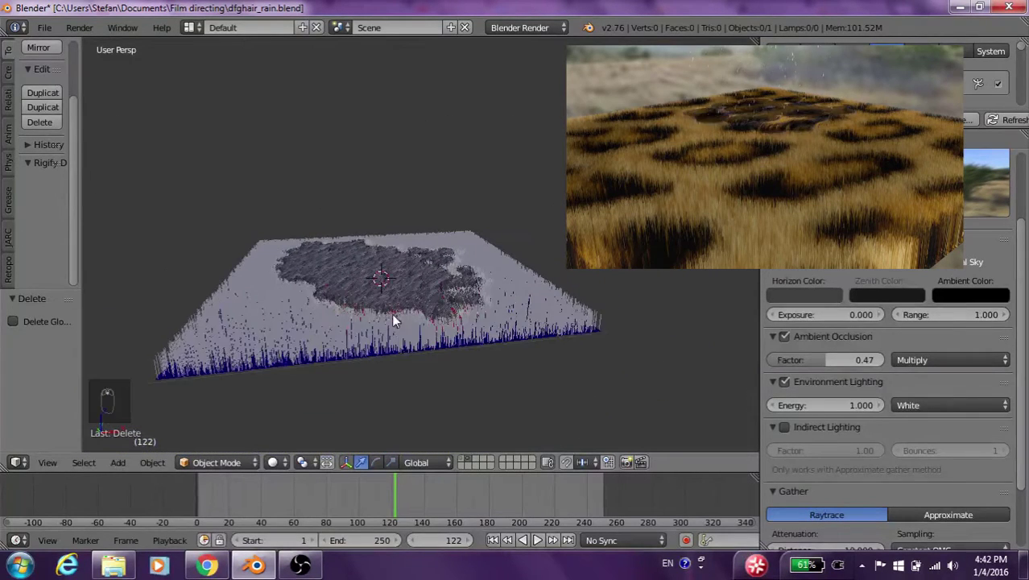
pyautogui.keyDown('shift'); pyautogui.click(465, 459); pyautogui.keyUp('shift')
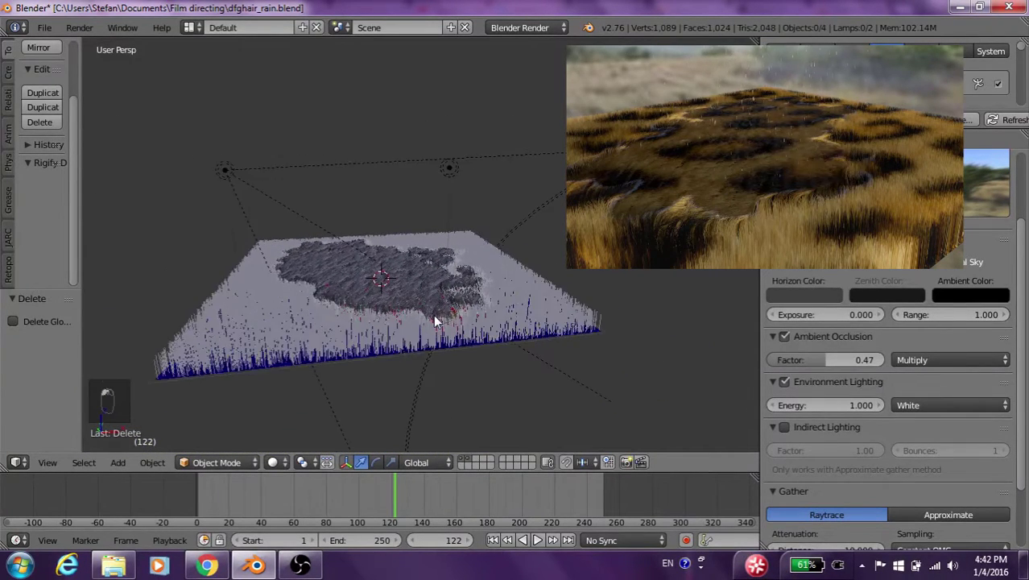
pyautogui.press('F12')
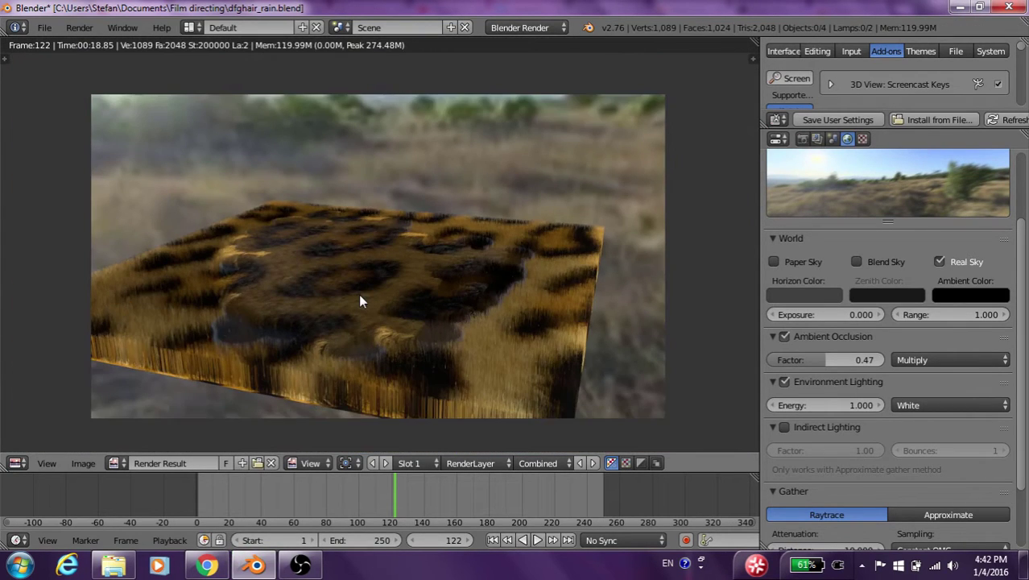
pyautogui.press('Escape')
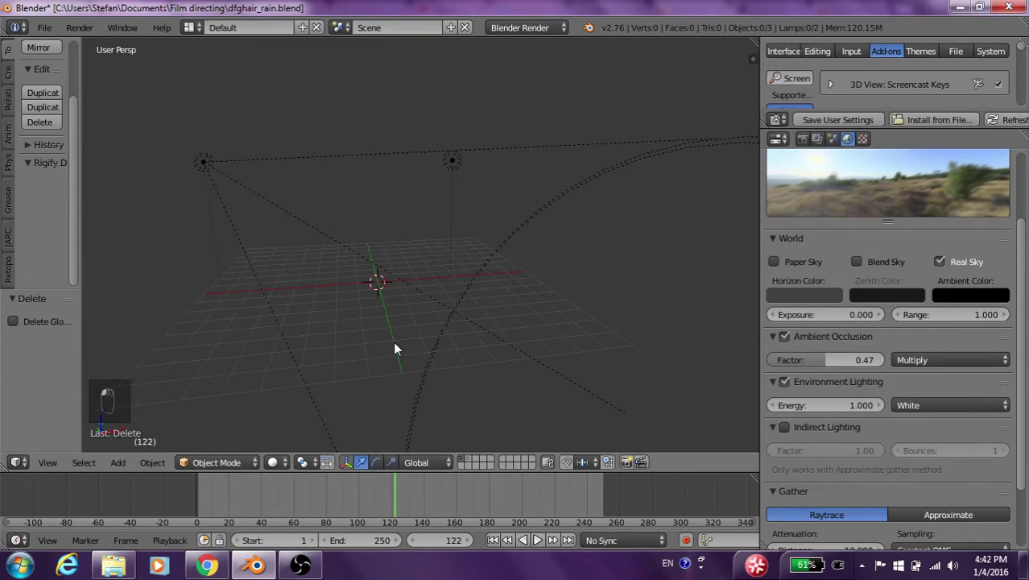
# Add a plane at the origin and scale it up to nearly cover the grid floor
pyautogui.hotkey('shift', 'a')
pyautogui.moveTo(373, 318)
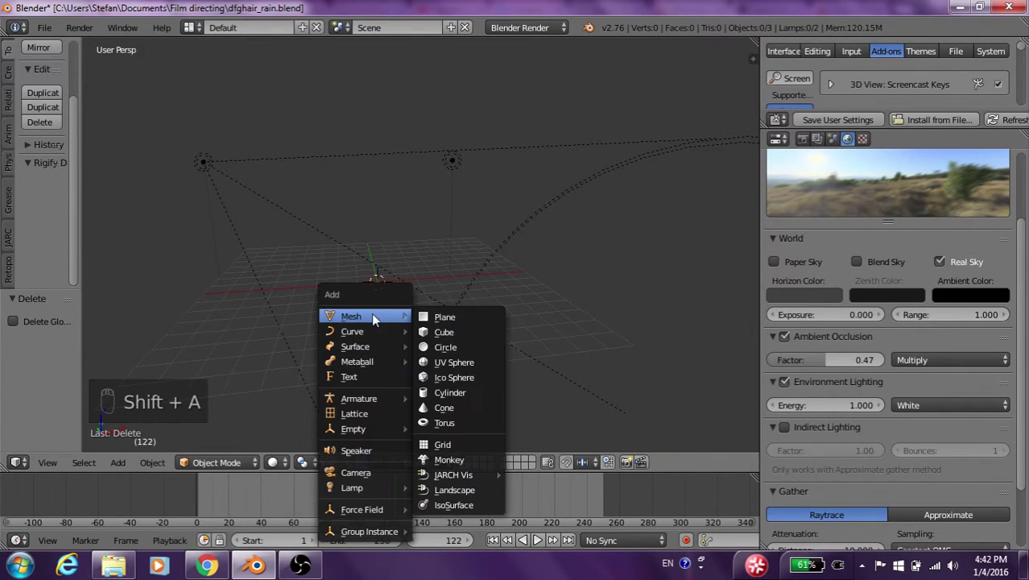
pyautogui.click(439, 317)
pyautogui.press('s')
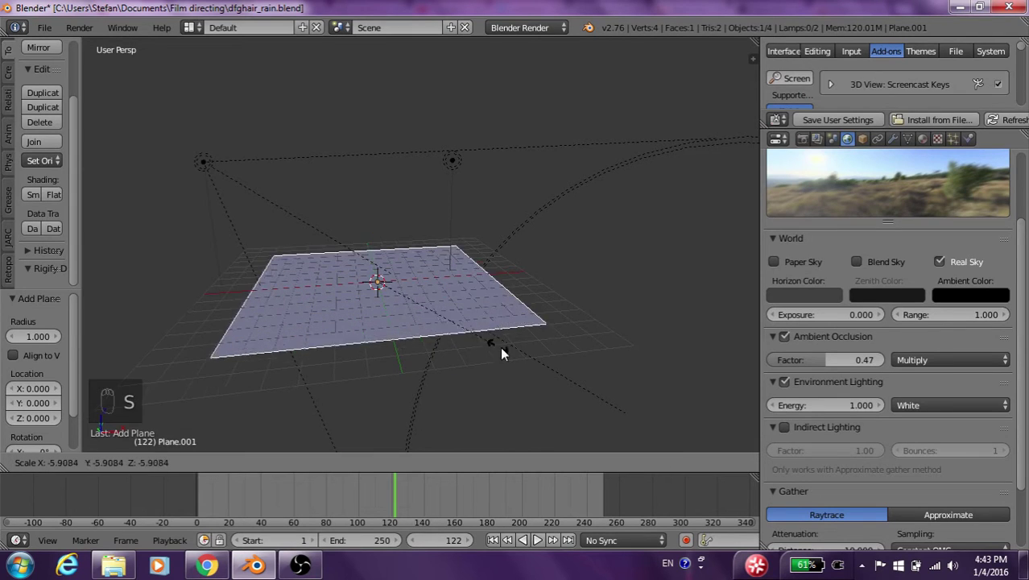
pyautogui.click(529, 367)
# Subdivide the whole plane with 10 cuts
pyautogui.press('Tab')
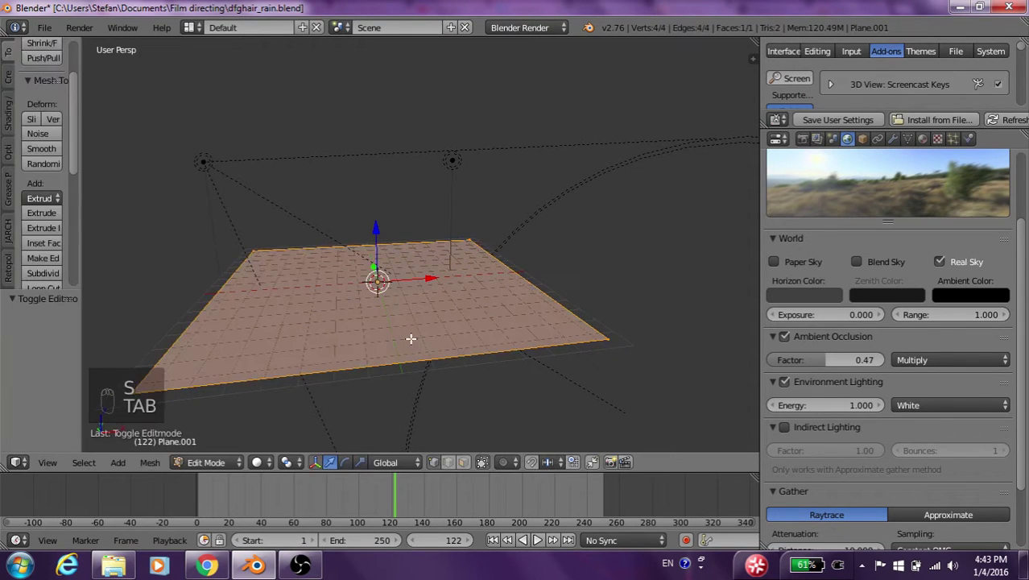
pyautogui.press('w')
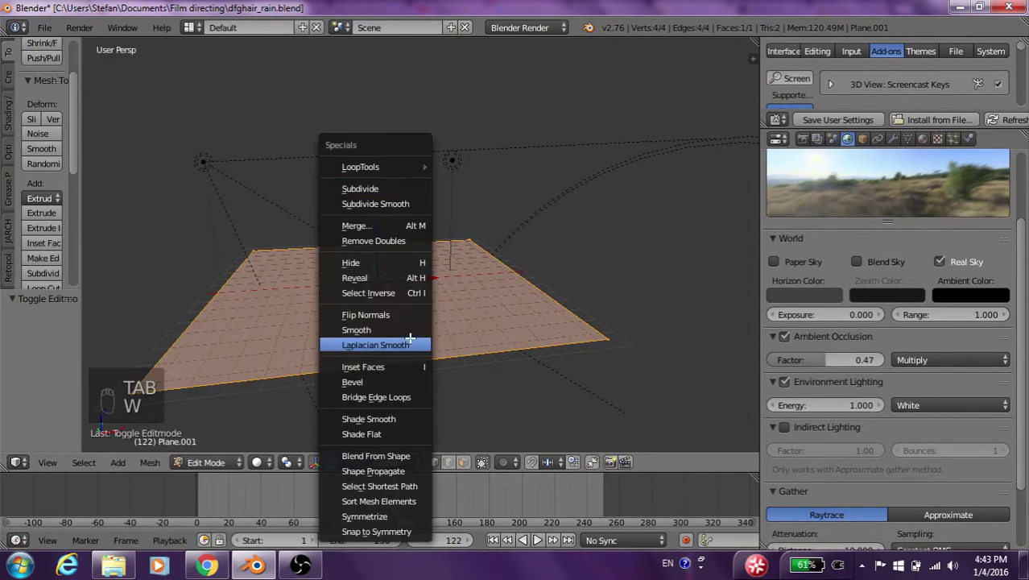
pyautogui.click(386, 190)
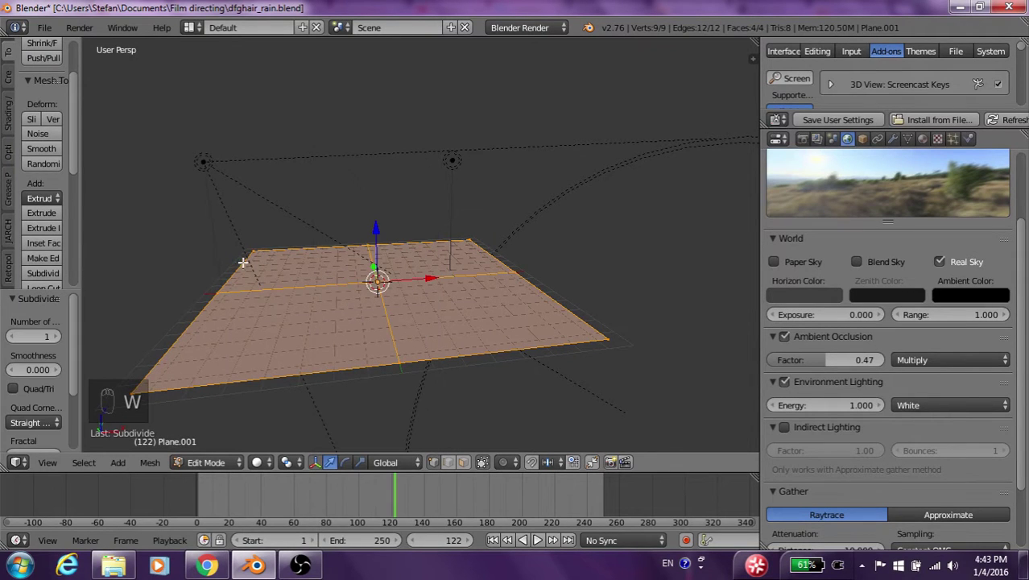
pyautogui.moveTo(53, 334); pyautogui.dragTo(100, 322)
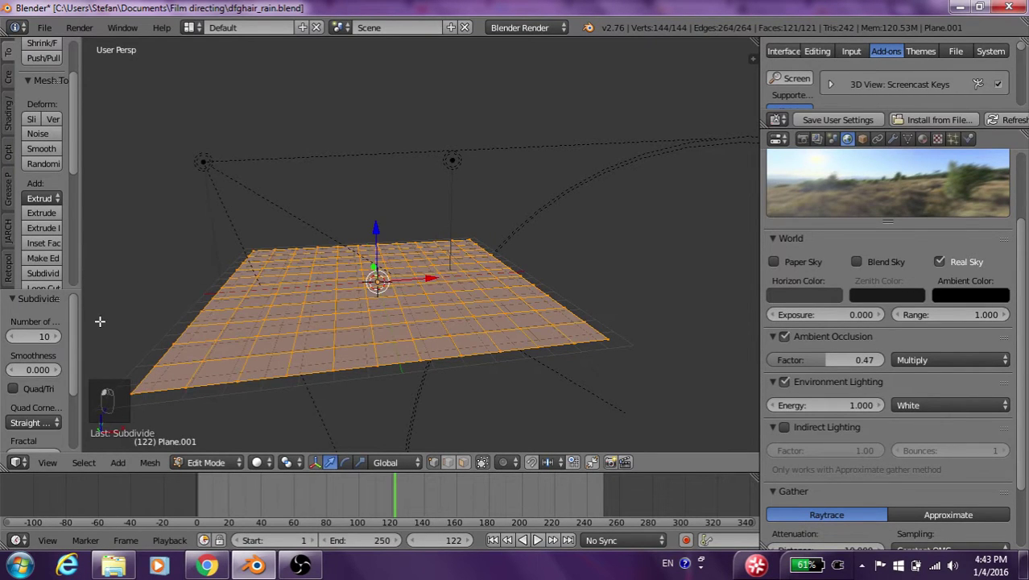
pyautogui.press('Tab')
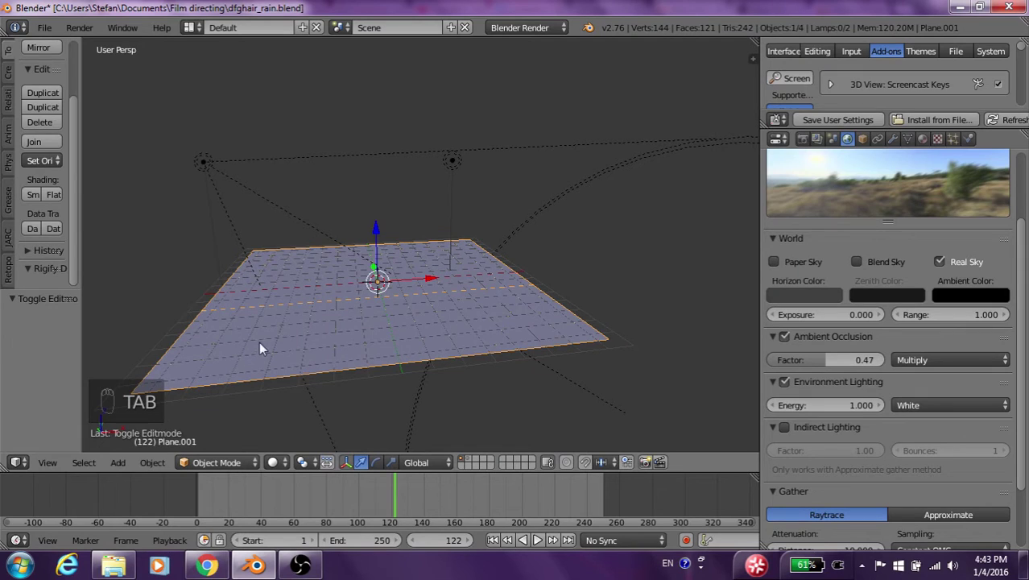
# Duplicate the plane about 4.65 units straight above the original and scale the copy to about 0.363
pyautogui.hotkey('shift', 'd')
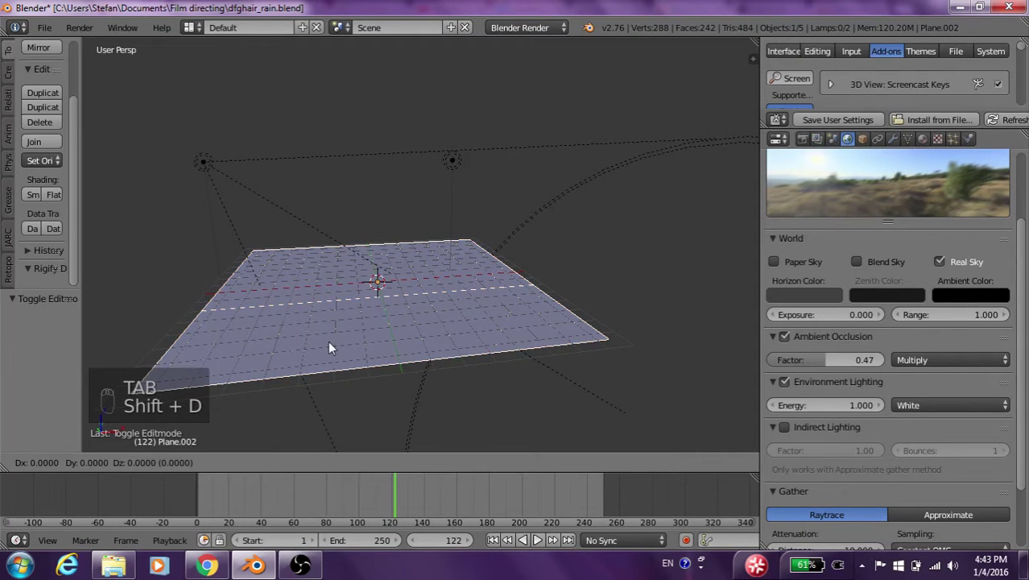
pyautogui.press('z')
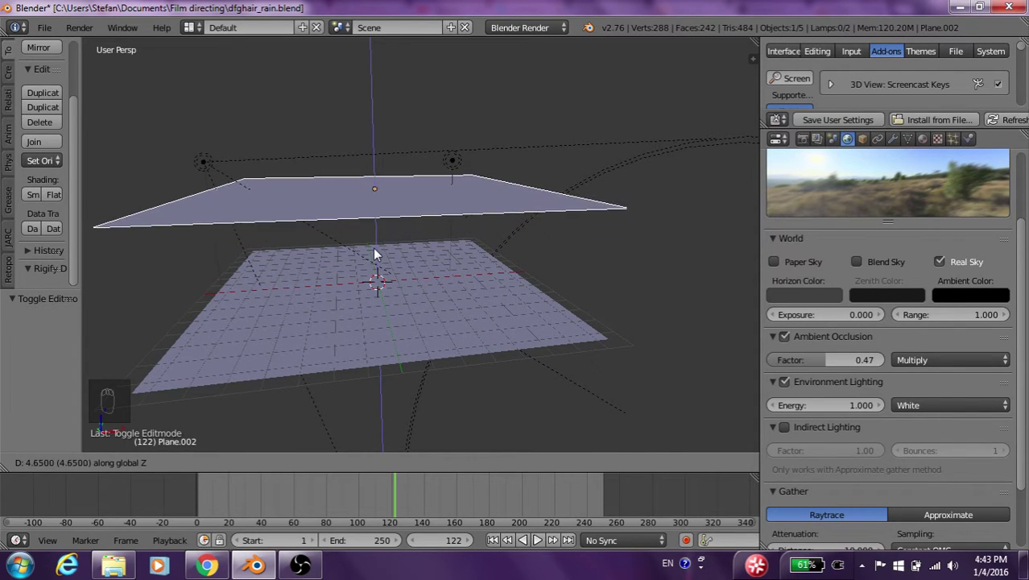
pyautogui.click(373, 248)
pyautogui.press('s')
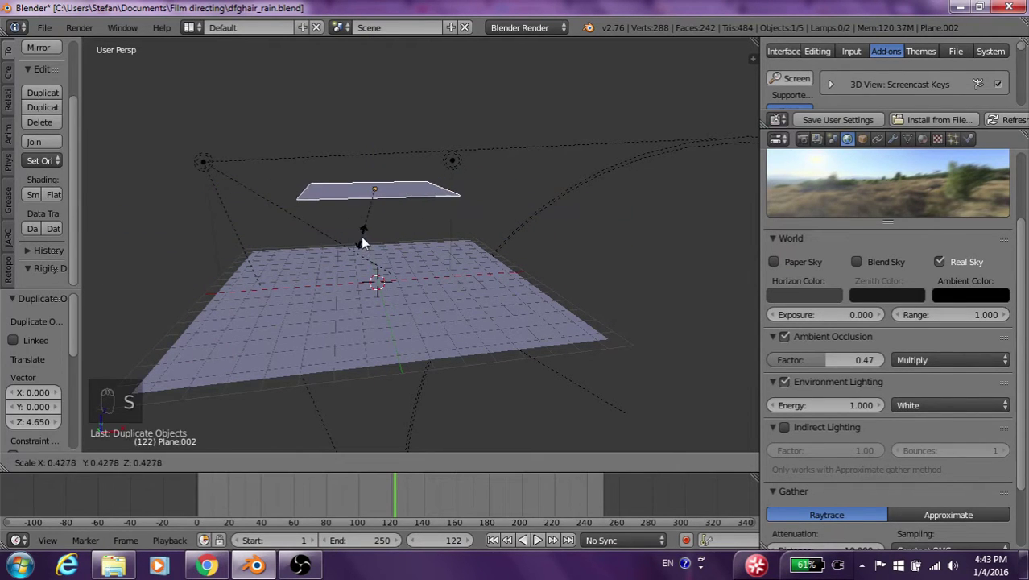
pyautogui.click(359, 229)
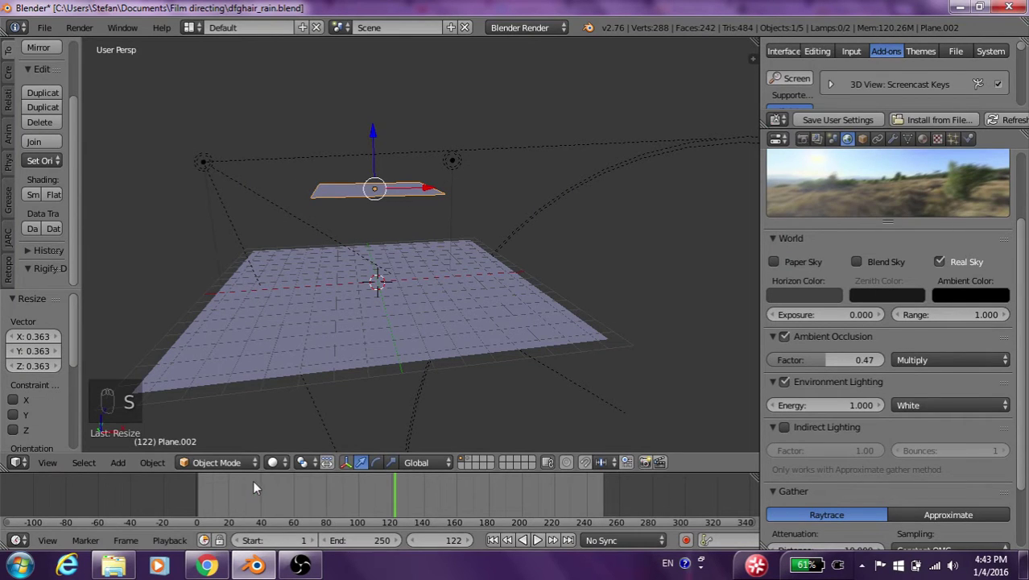
# At frame 0, shift the small plane about 16.34 units along X beyond the large plane and insert a Location keyframe
pyautogui.hotkey('shift', 'Left')
pyautogui.hotkey('alt', 'a')
pyautogui.hotkey('alt', 'a')
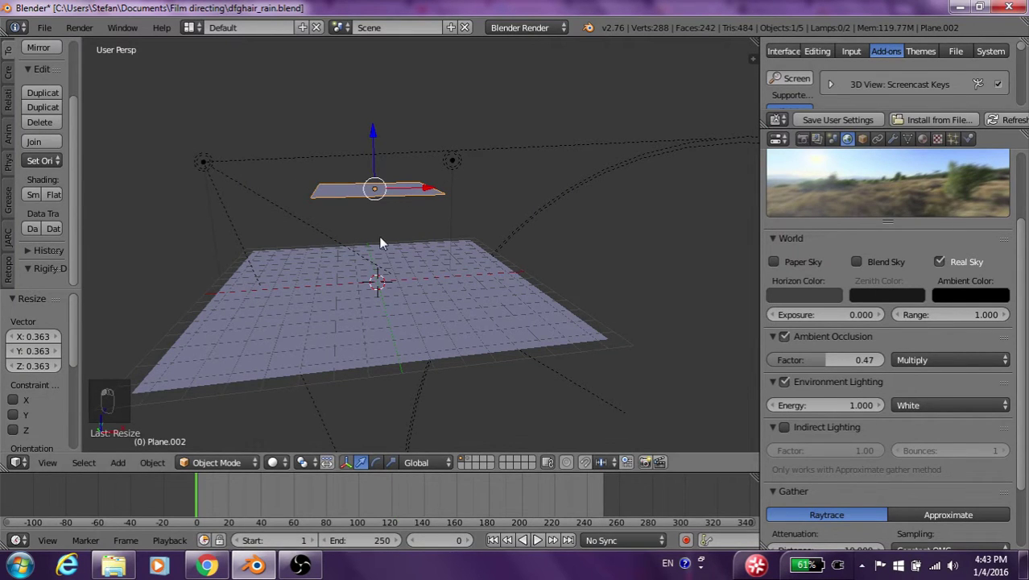
pyautogui.moveTo(434, 200); pyautogui.dragTo(720, 235)
pyautogui.press('i')
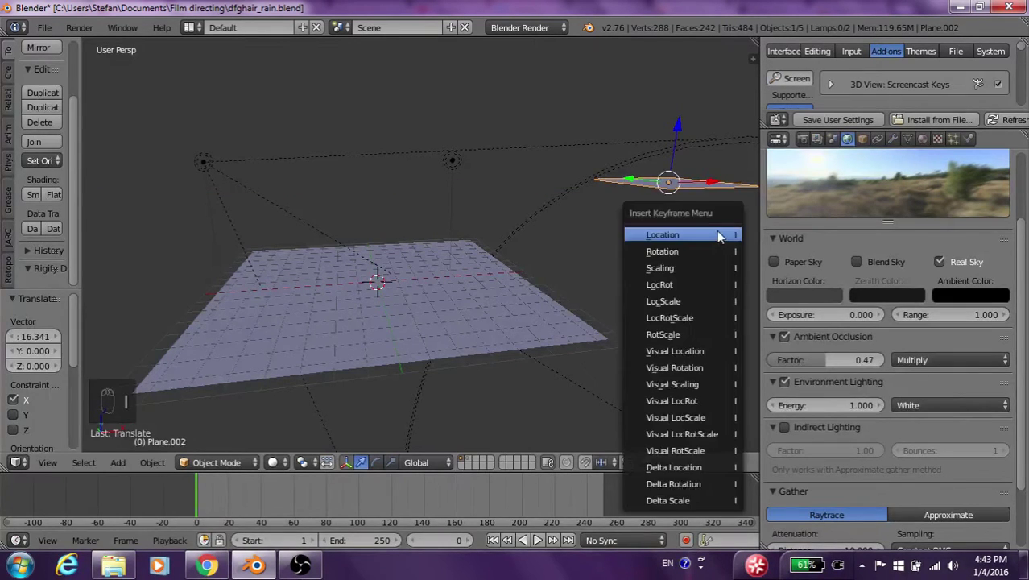
pyautogui.click(719, 235)
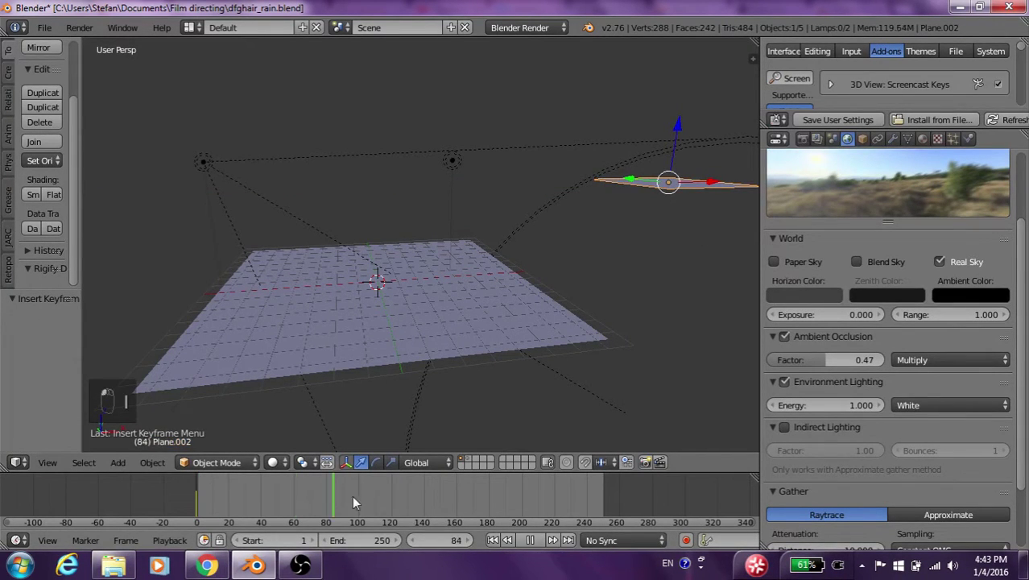
# At frame 98, move the small plane about -16.26 units along X over the large plane and insert a Location keyframe
pyautogui.moveTo(518, 509); pyautogui.dragTo(356, 520)
pyautogui.hotkey('alt', 'a')
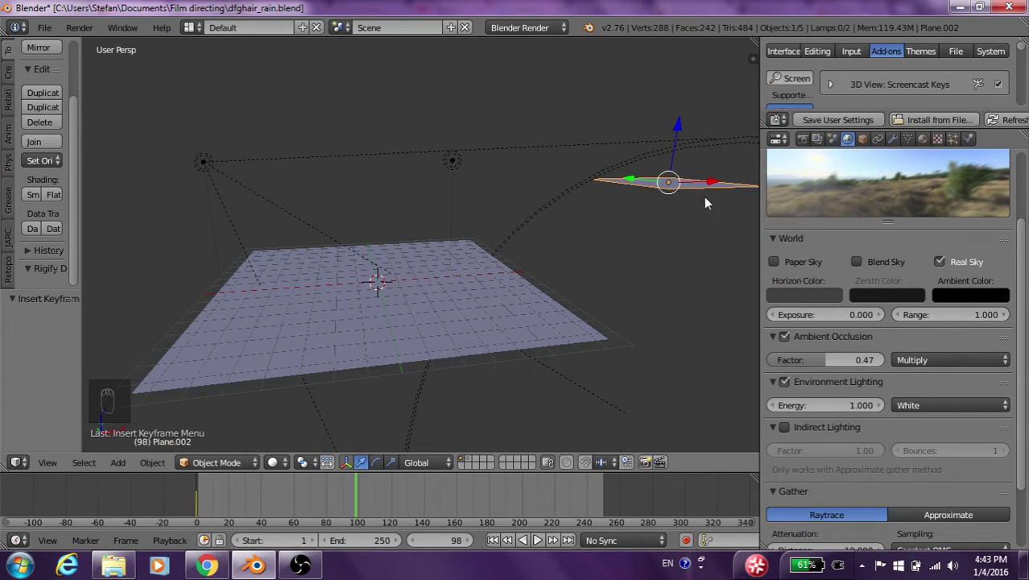
pyautogui.moveTo(713, 183); pyautogui.dragTo(426, 257)
pyautogui.press('i')
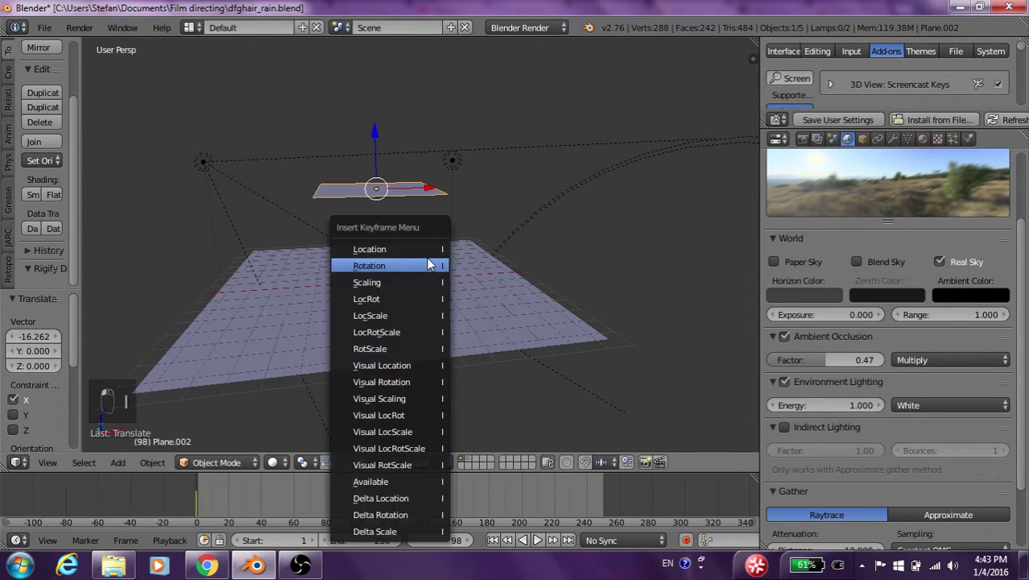
pyautogui.click(439, 248)
pyautogui.press('g')
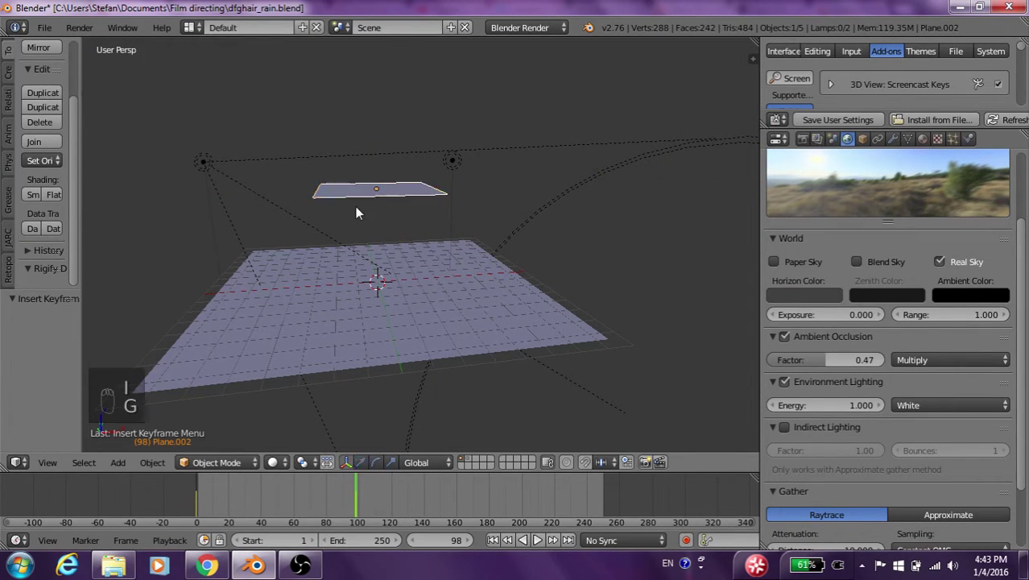
pyautogui.rightClick(374, 221)
# At frame 152, move the small plane about -7.55 units along Y and insert a Location keyframe
pyautogui.click(438, 511)
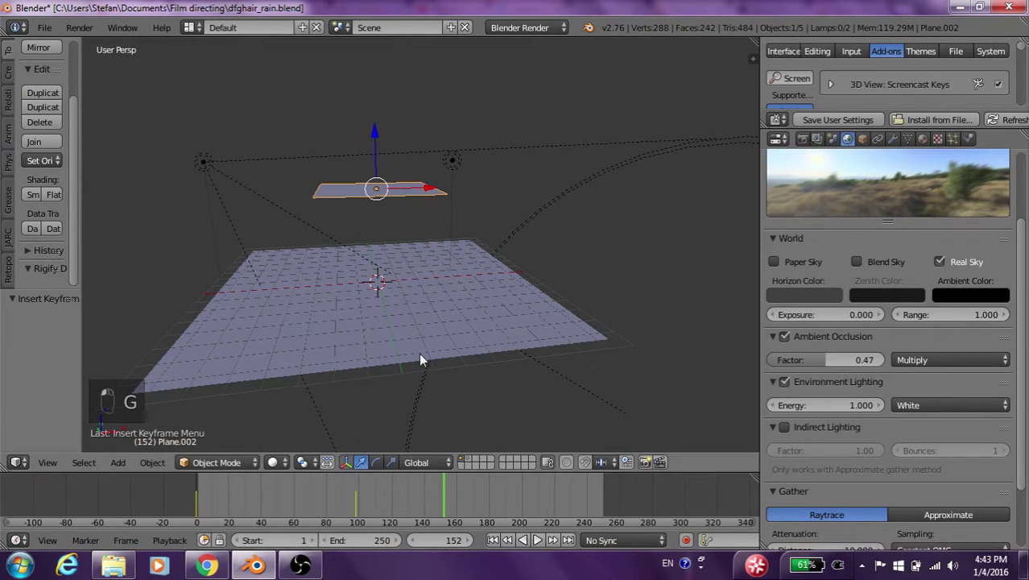
pyautogui.press('g')
pyautogui.click(423, 310)
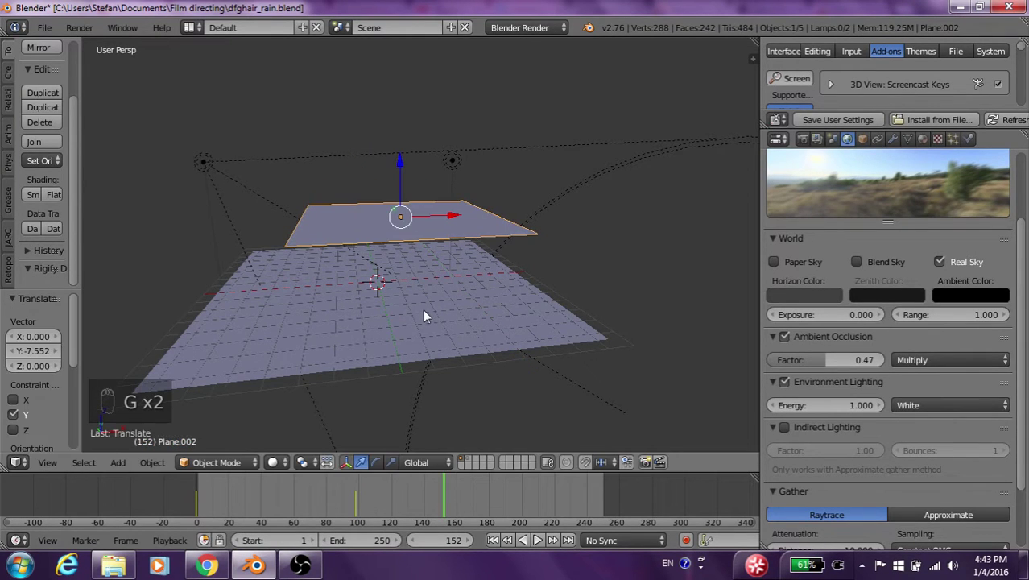
pyautogui.press('i')
pyautogui.click(399, 245)
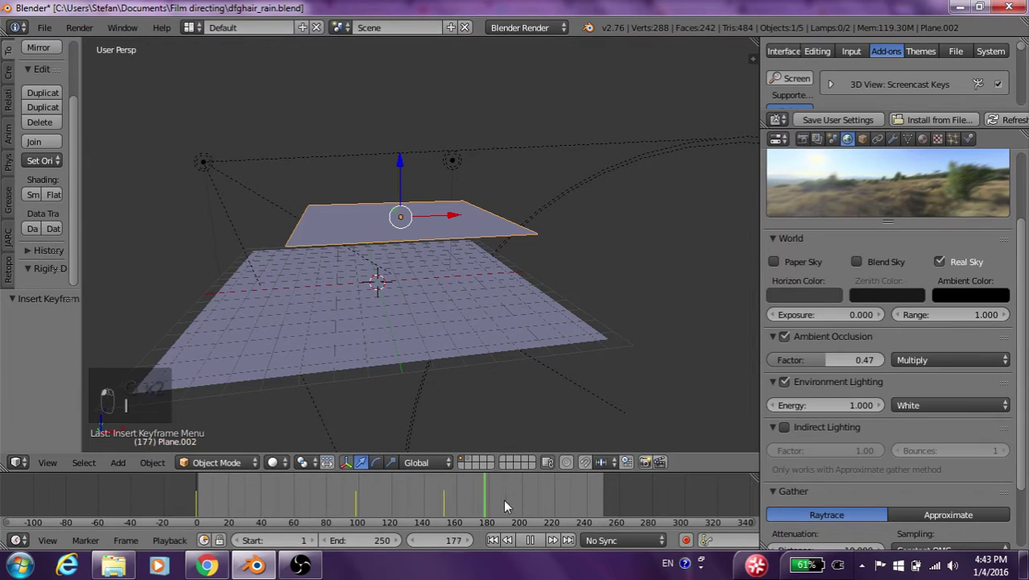
# At frame 243, move the small plane about 4.74 units along Y and -6.78 along X, and insert a Location keyframe
pyautogui.moveTo(549, 515); pyautogui.dragTo(588, 518)
pyautogui.press('g')
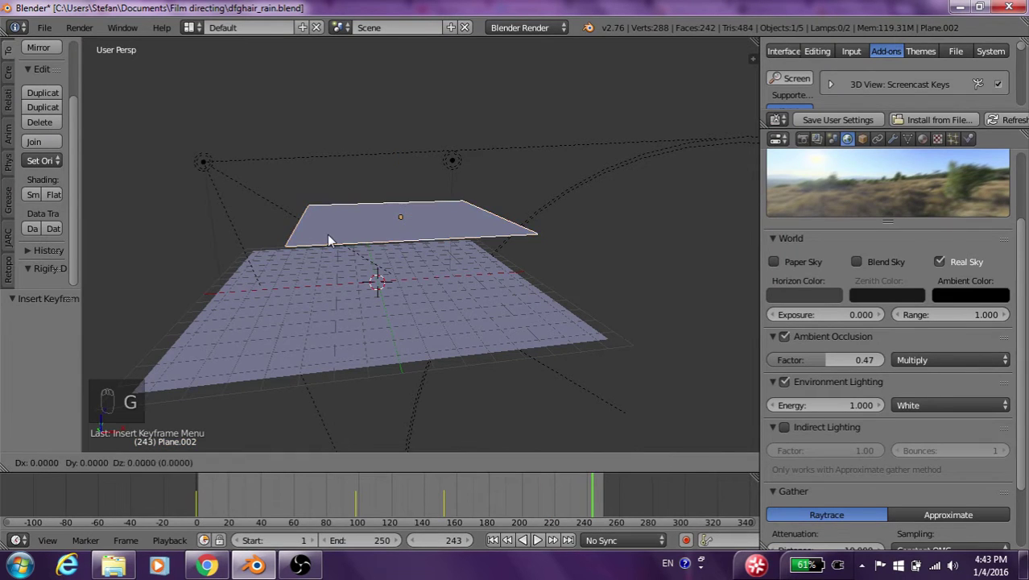
pyautogui.press('y')
pyautogui.click(346, 195)
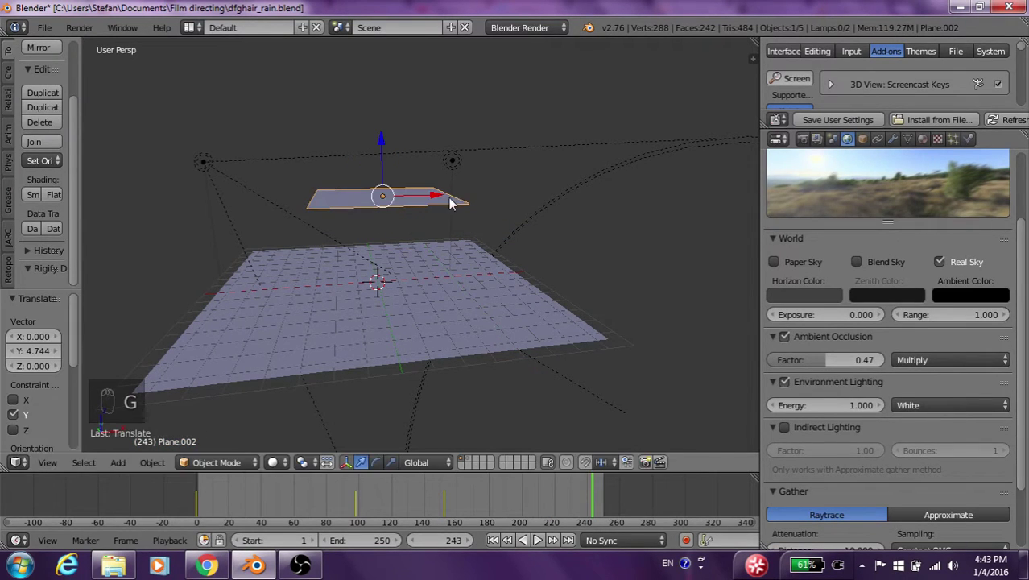
pyautogui.press('g')
pyautogui.press('x')
pyautogui.click(271, 202)
pyautogui.press('i')
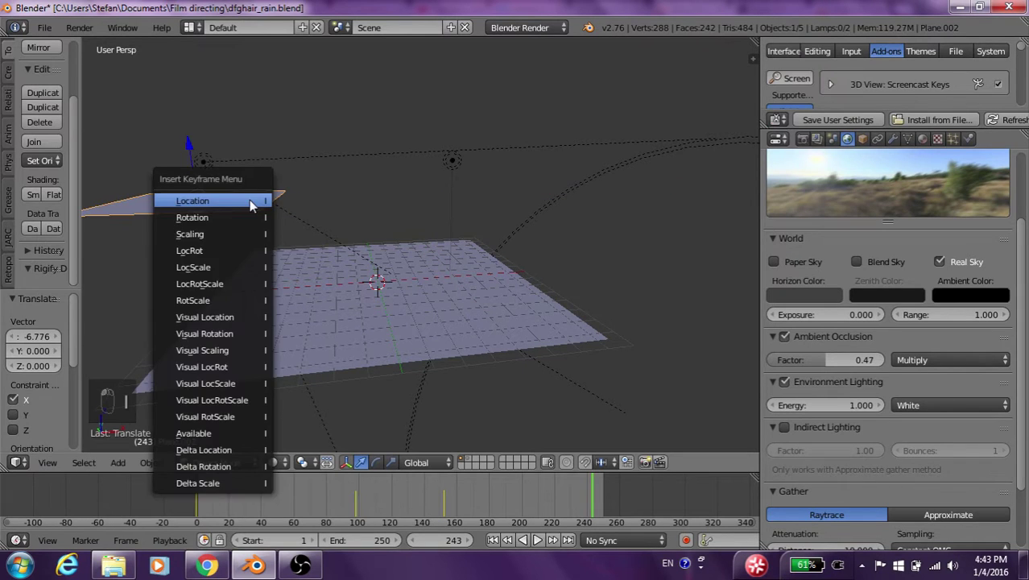
pyautogui.click(266, 201)
# Play back the animation and examine the small plane's path over the large plane from several angles
pyautogui.hotkey('alt', 'a')
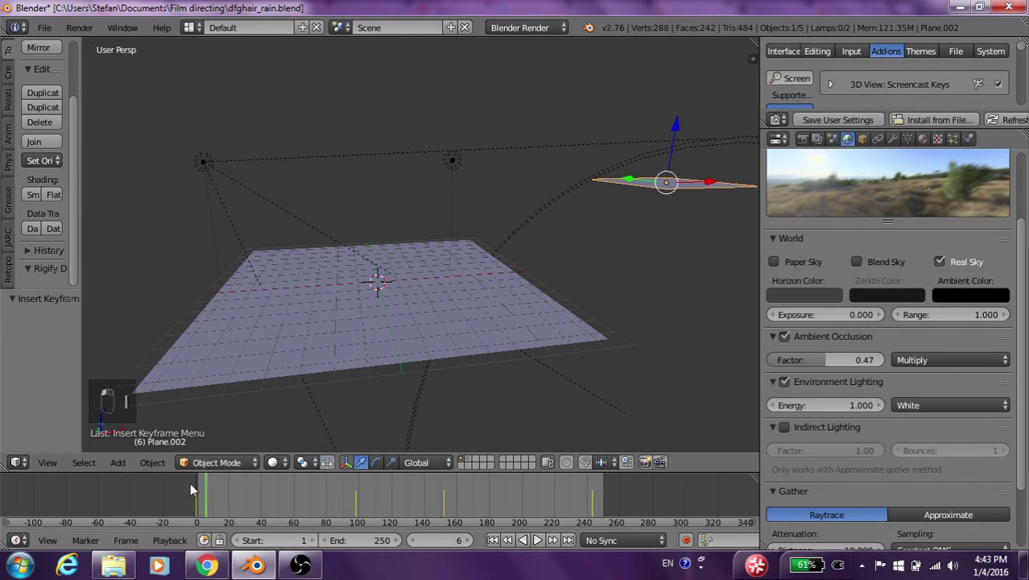
pyautogui.hotkey('alt', 'a')
pyautogui.moveTo(364, 312); pyautogui.dragTo(427, 332, button='middle')
pyautogui.hotkey('alt', 'a')
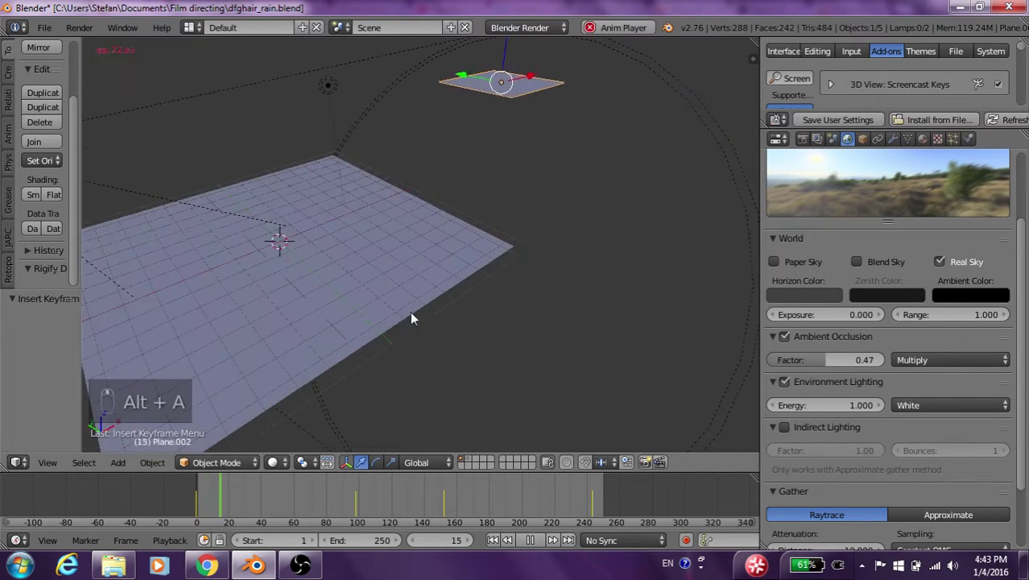
pyautogui.rightClick(354, 322)
pyautogui.scroll(-3, 346, 314)
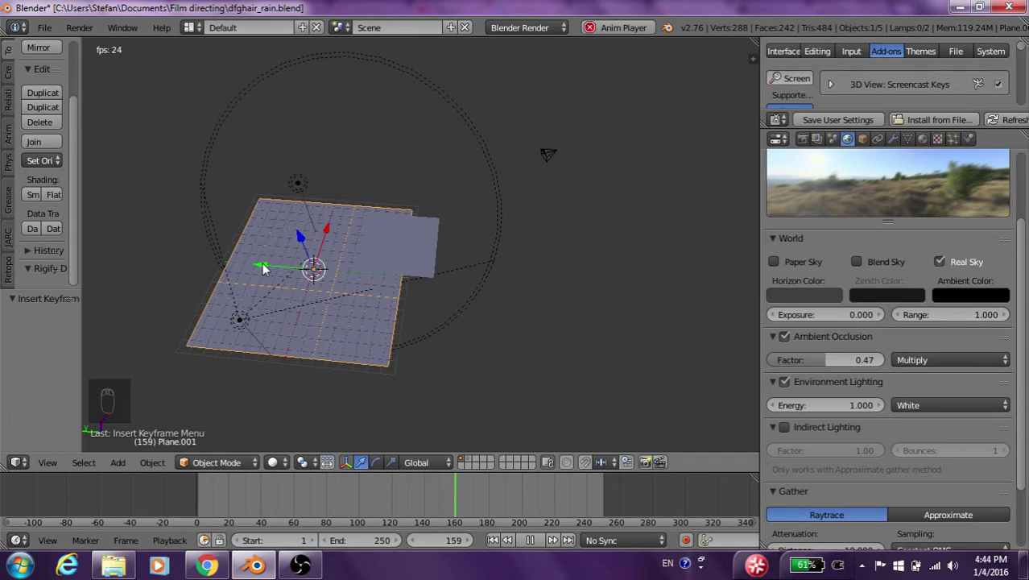
pyautogui.scroll(-1, 395, 310)
# Scale the small animated plane down to about 0.567 of its size and stop the animation playback
pyautogui.rightClick(390, 291)
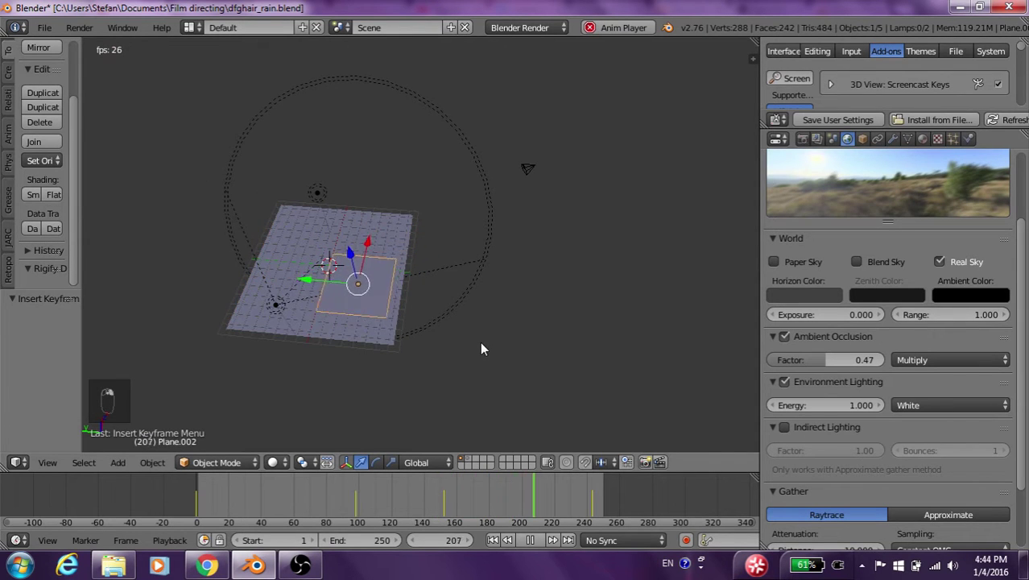
pyautogui.press('s')
pyautogui.click(430, 318)
pyautogui.scroll(2, 420, 331)
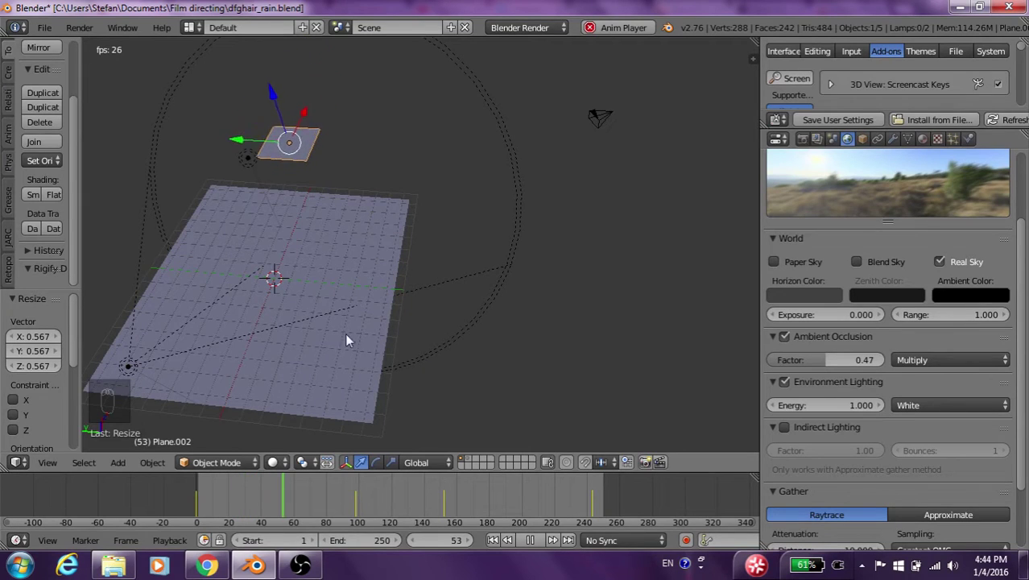
pyautogui.hotkey('alt', 'a')
# Enable Dynamic Paint physics on the large subdivided plane
pyautogui.moveTo(459, 367); pyautogui.dragTo(366, 306, button='middle')
pyautogui.rightClick(369, 306)
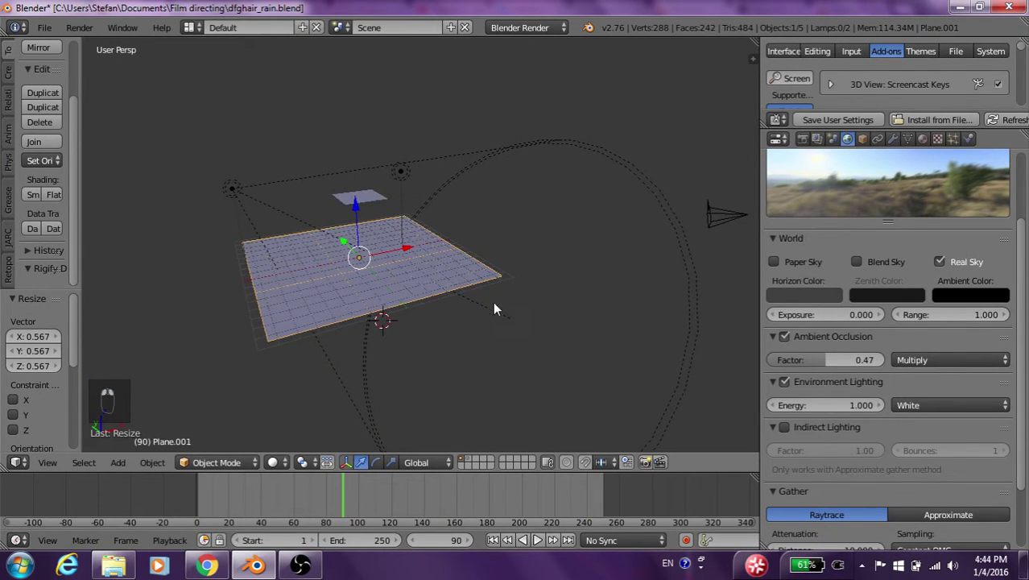
pyautogui.click(968, 139)
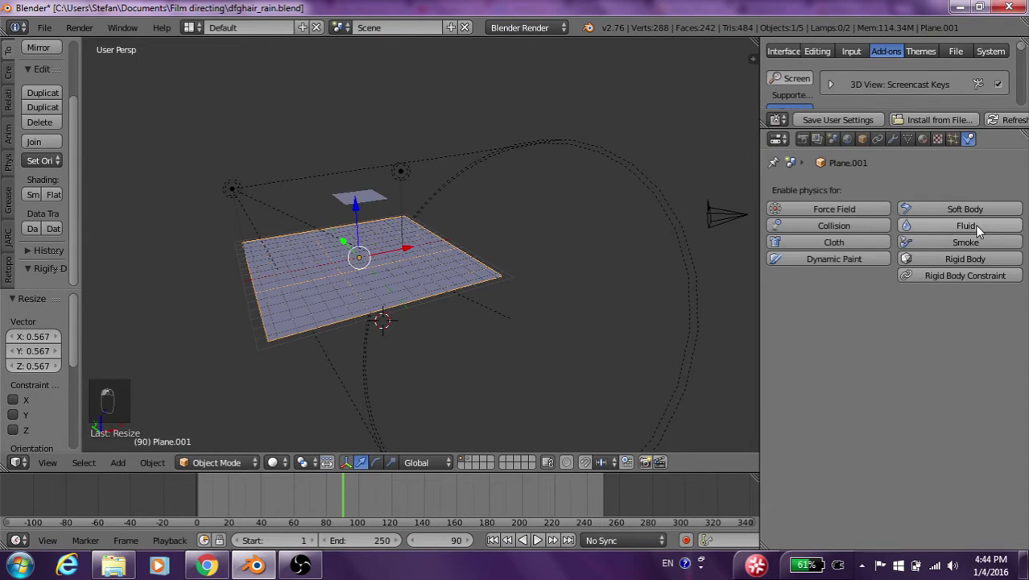
pyautogui.click(848, 259)
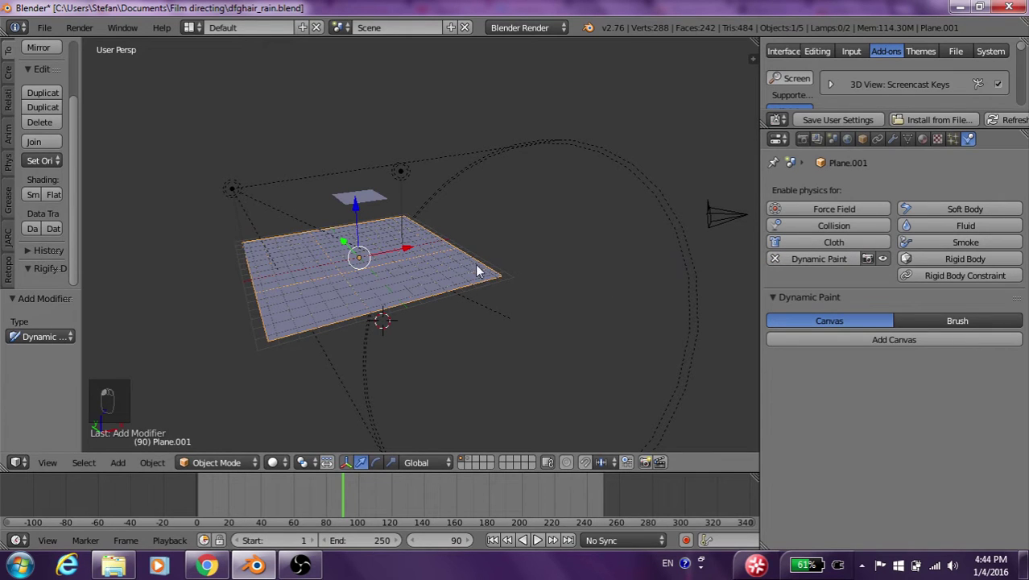
# Add a Dynamic Paint canvas to the large subdivided plane and set its surface type to Weight
pyautogui.click(874, 337)
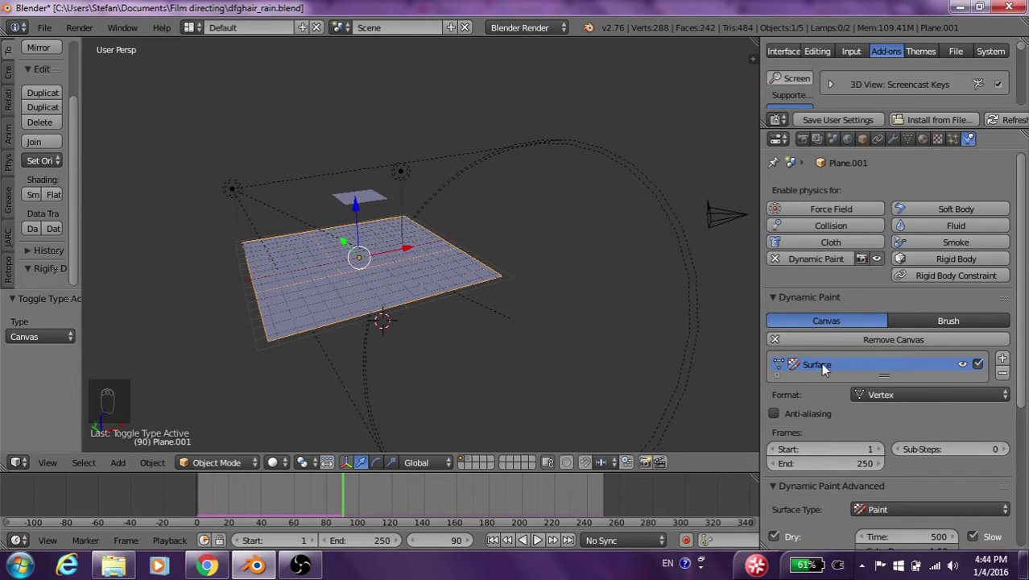
pyautogui.click(920, 507)
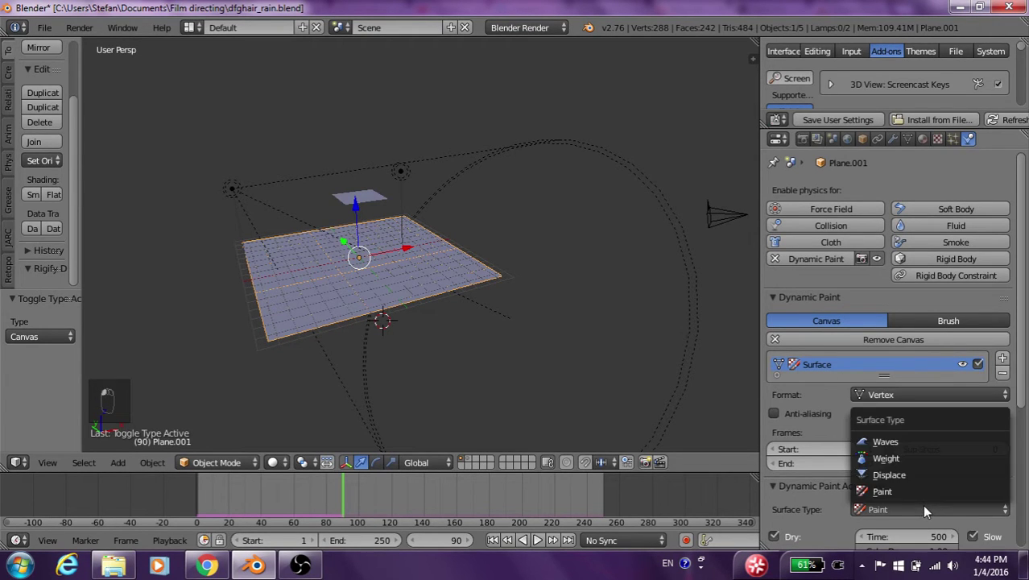
pyautogui.click(891, 457)
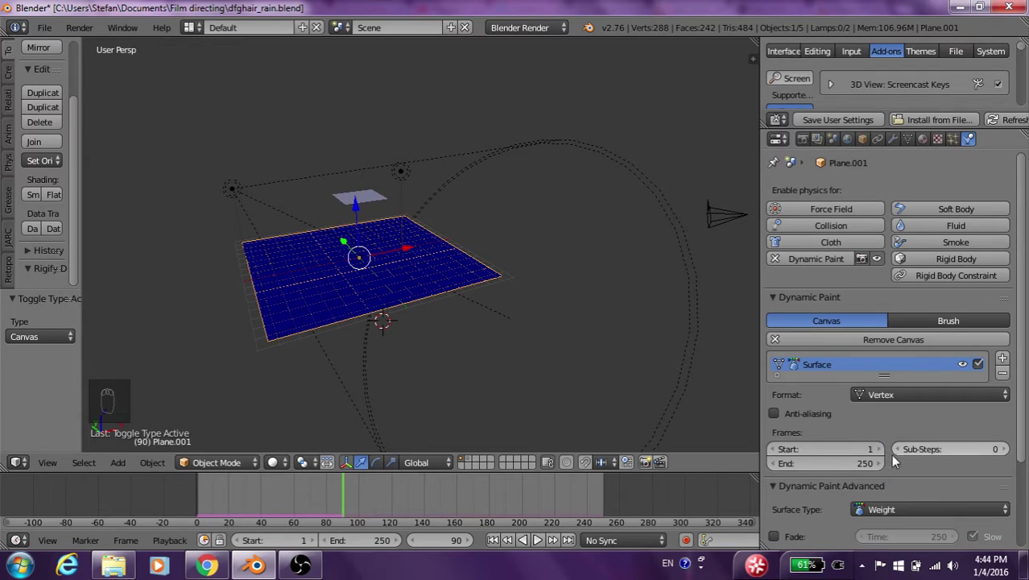
# Enable Dynamic Paint on the small animated plane as a brush and set its paint color to black
pyautogui.rightClick(363, 203)
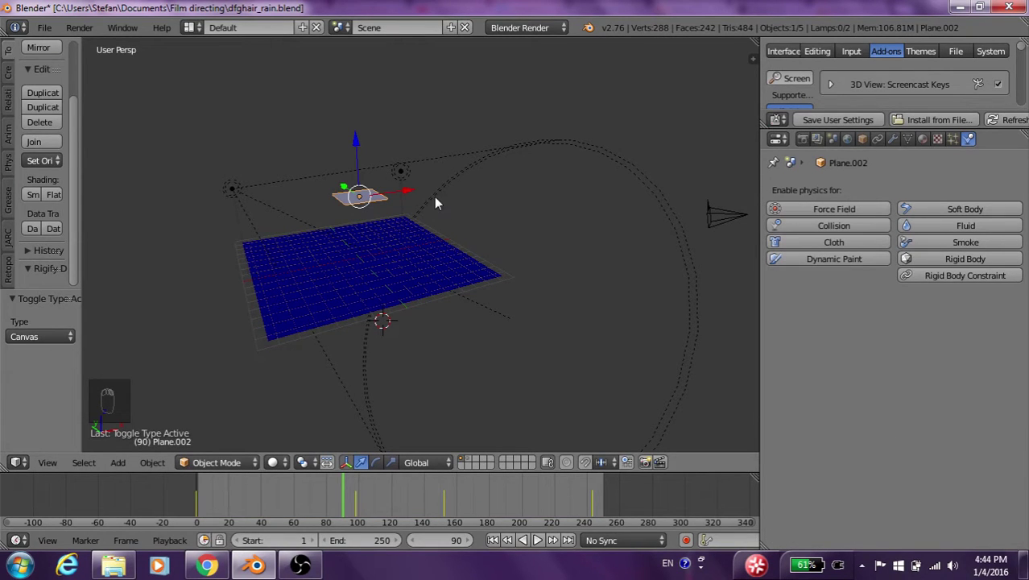
pyautogui.click(831, 261)
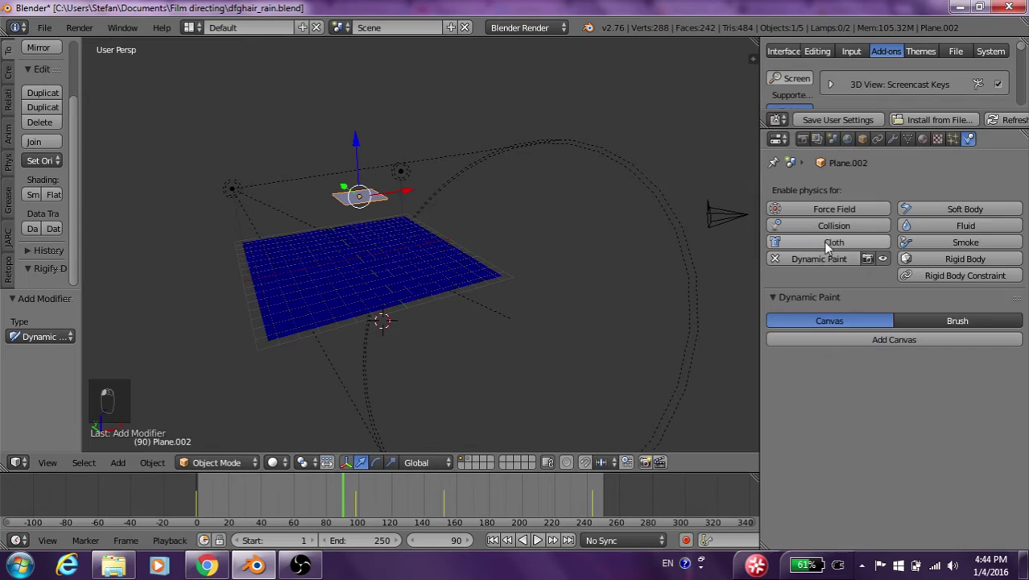
pyautogui.click(930, 320)
pyautogui.click(922, 338)
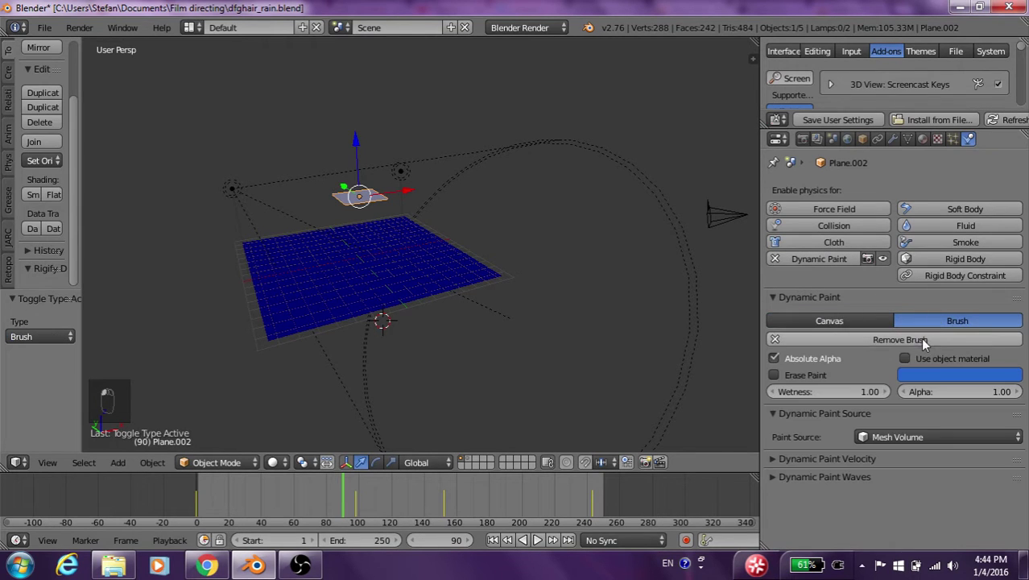
pyautogui.click(939, 376)
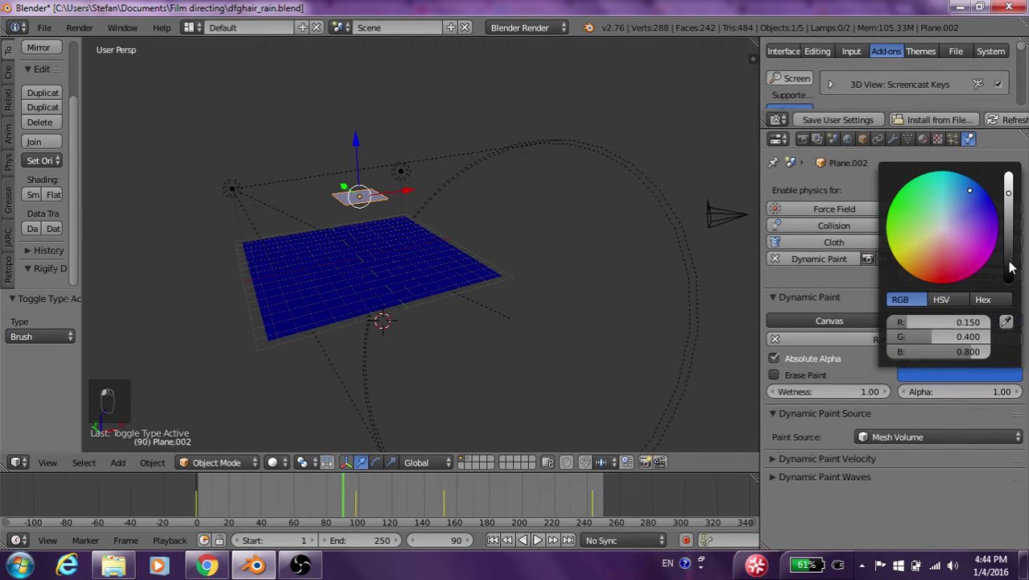
pyautogui.moveTo(1009, 267); pyautogui.dragTo(1008, 282)
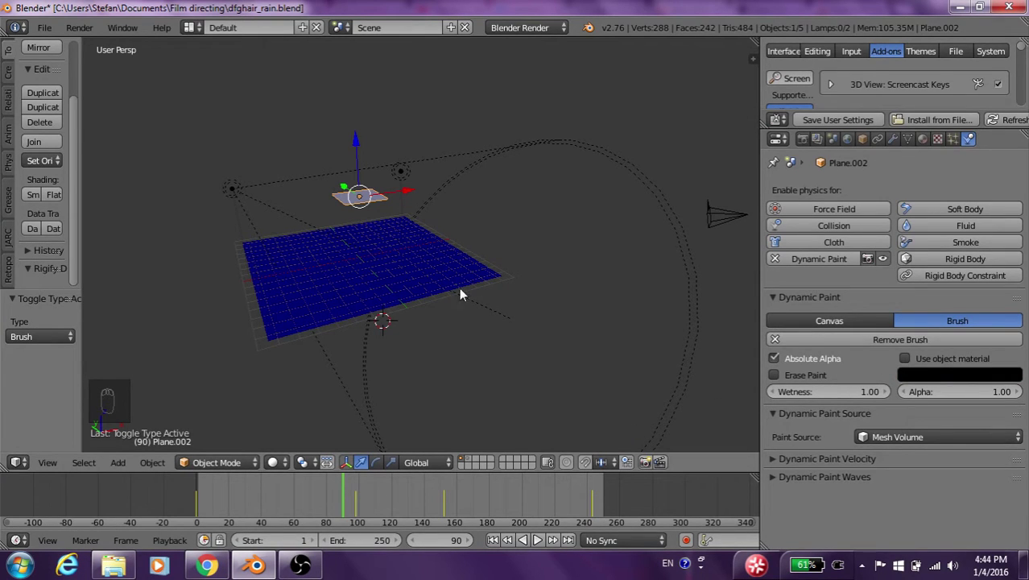
# Create a particle system on the small plane and assign it as the brush's Particle System paint source
pyautogui.click(902, 437)
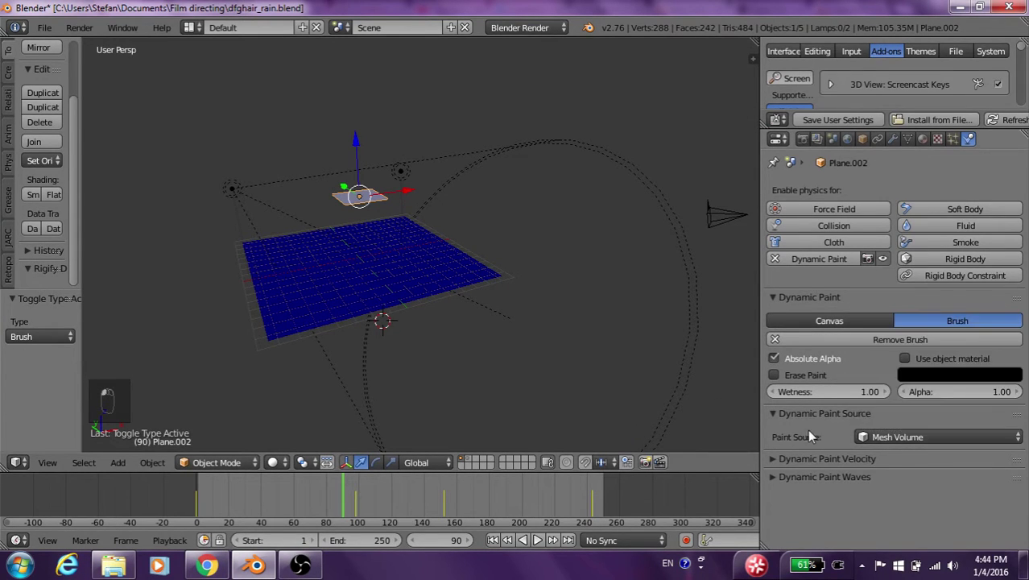
pyautogui.click(880, 437)
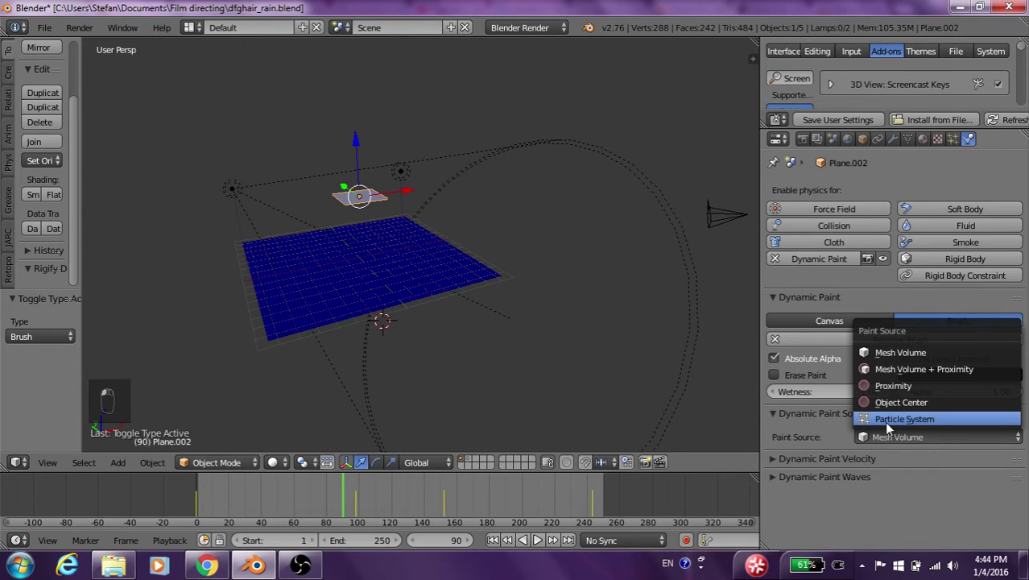
pyautogui.click(884, 421)
pyautogui.click(874, 453)
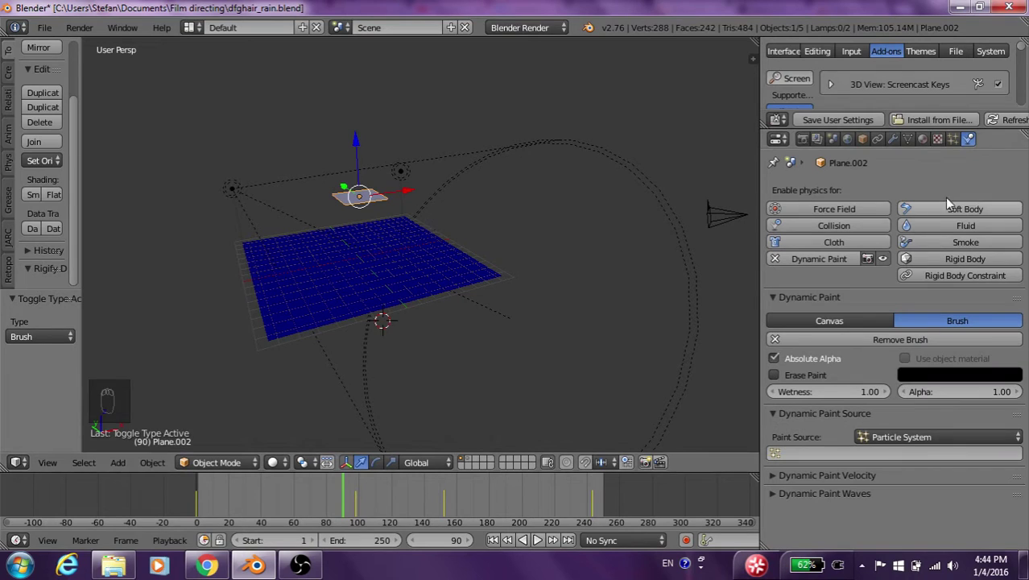
pyautogui.click(952, 139)
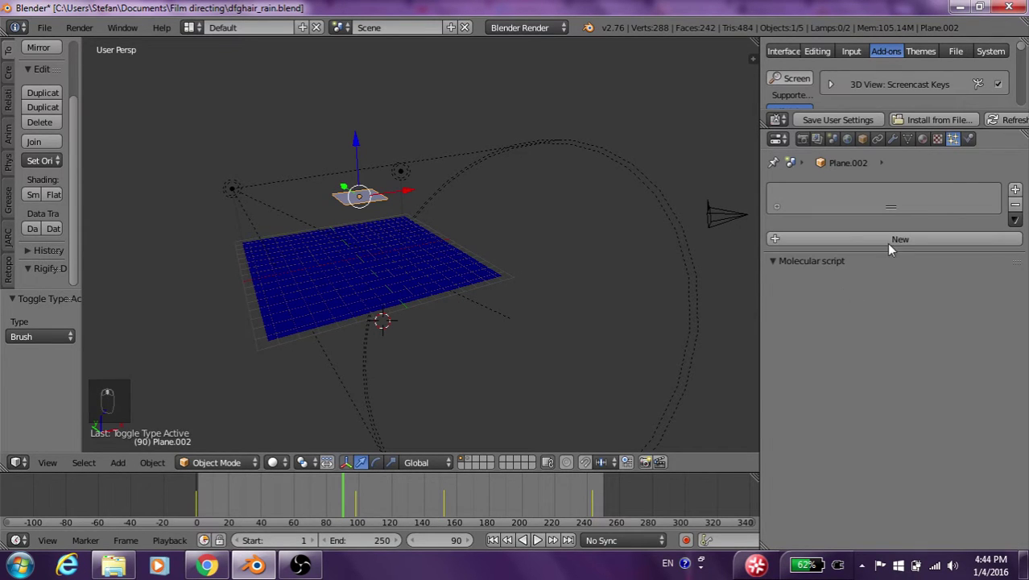
pyautogui.click(889, 241)
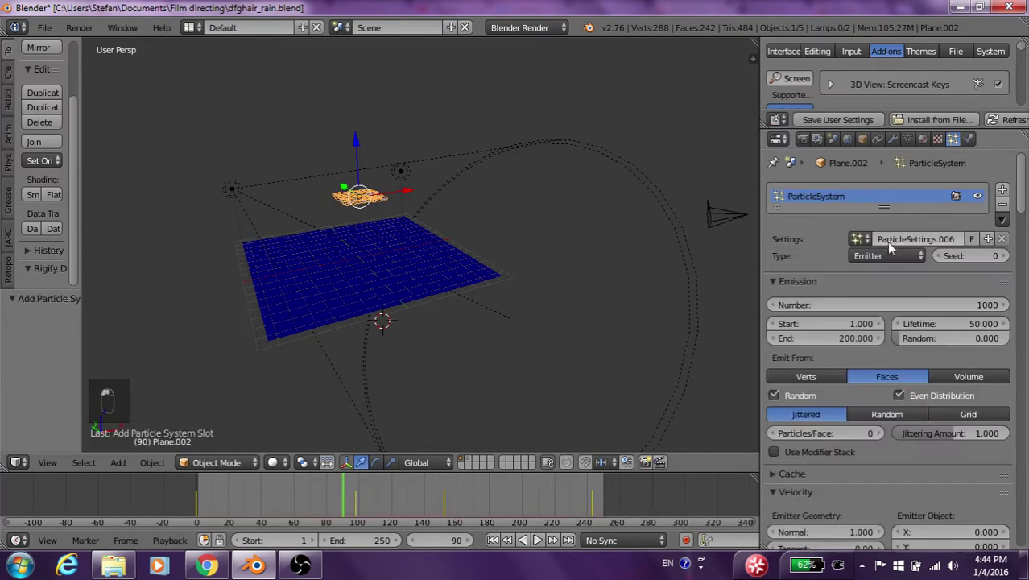
pyautogui.click(970, 139)
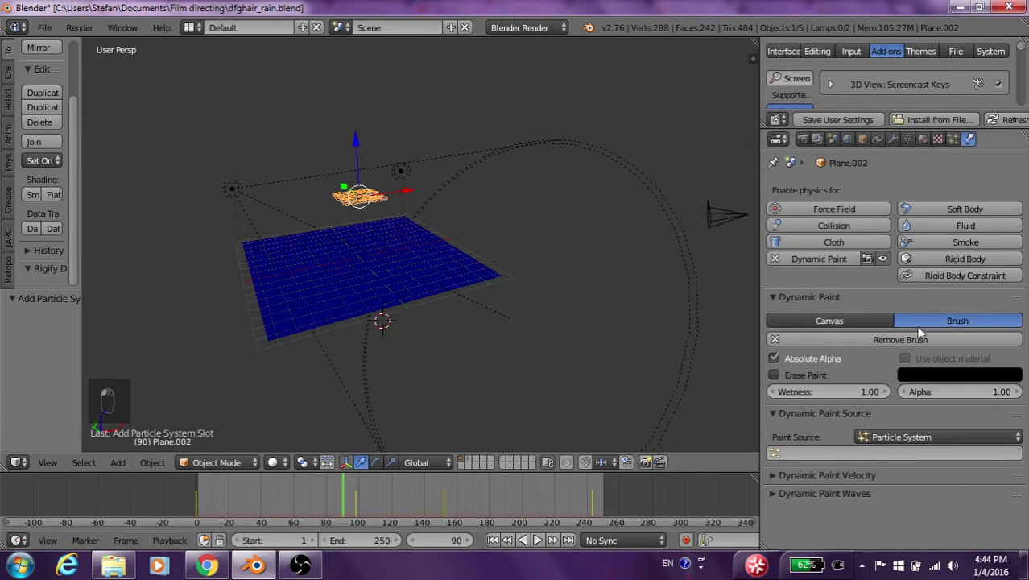
pyautogui.click(870, 453)
pyautogui.click(829, 331)
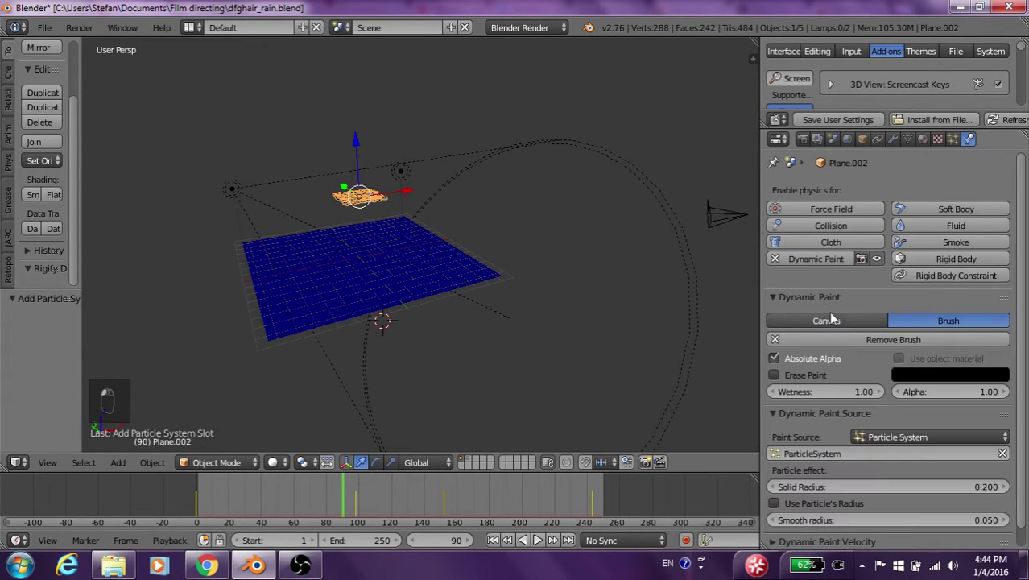
# Play the animation from the first frame to examine how the falling particles paint weight on the large plane
pyautogui.click(492, 540)
pyautogui.hotkey('alt', 'a')
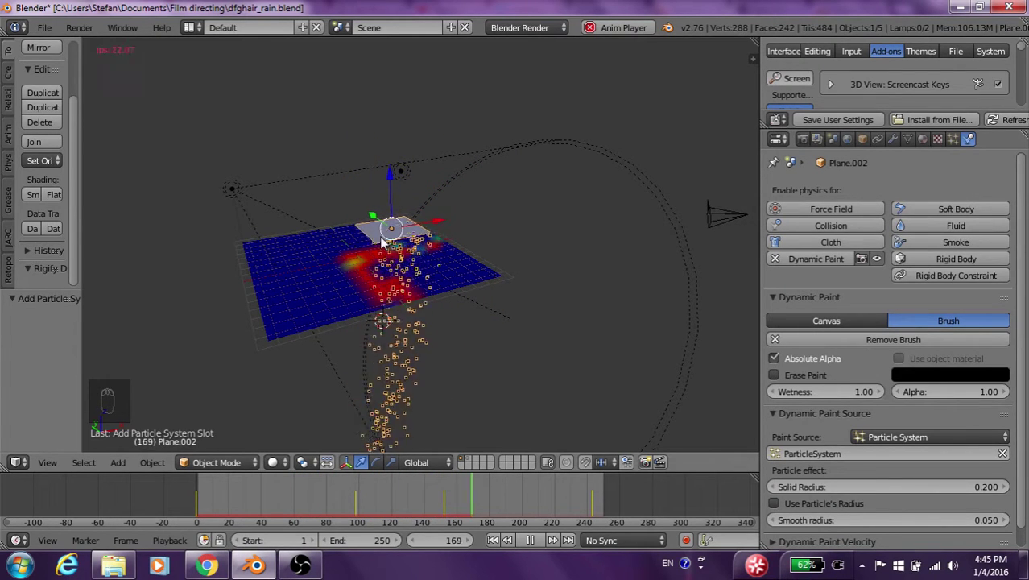
pyautogui.hotkey('alt', 'a')
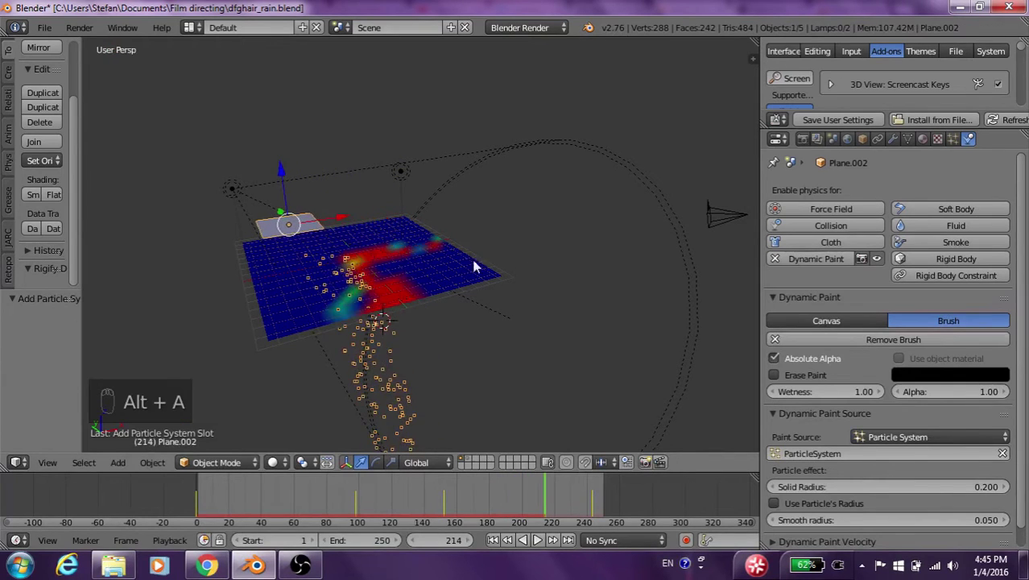
# Enable Fade on the large plane's weight canvas surface with a time of 320
pyautogui.rightClick(416, 259)
pyautogui.scroll(-2, 953, 450)
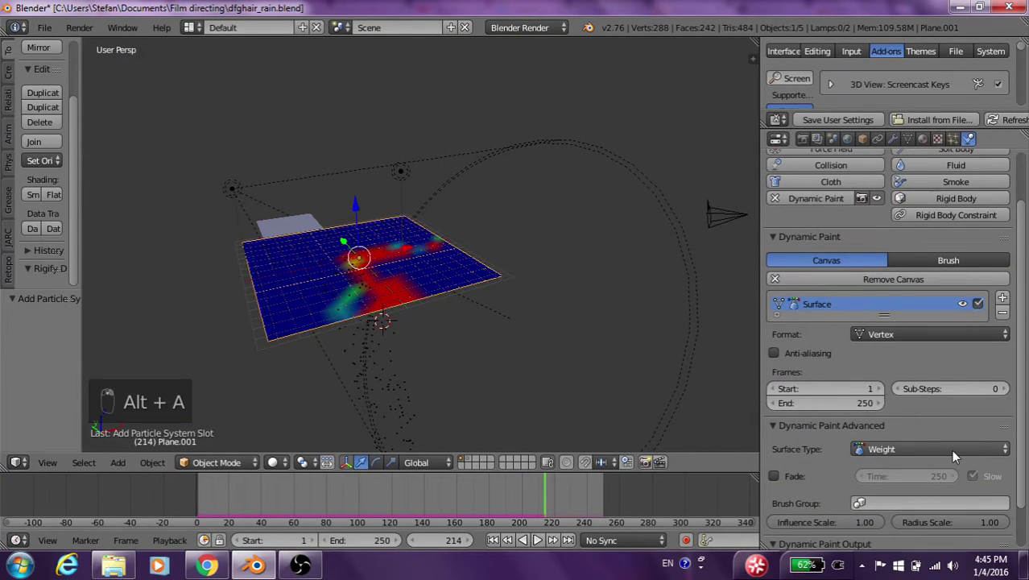
pyautogui.scroll(-1, 934, 449)
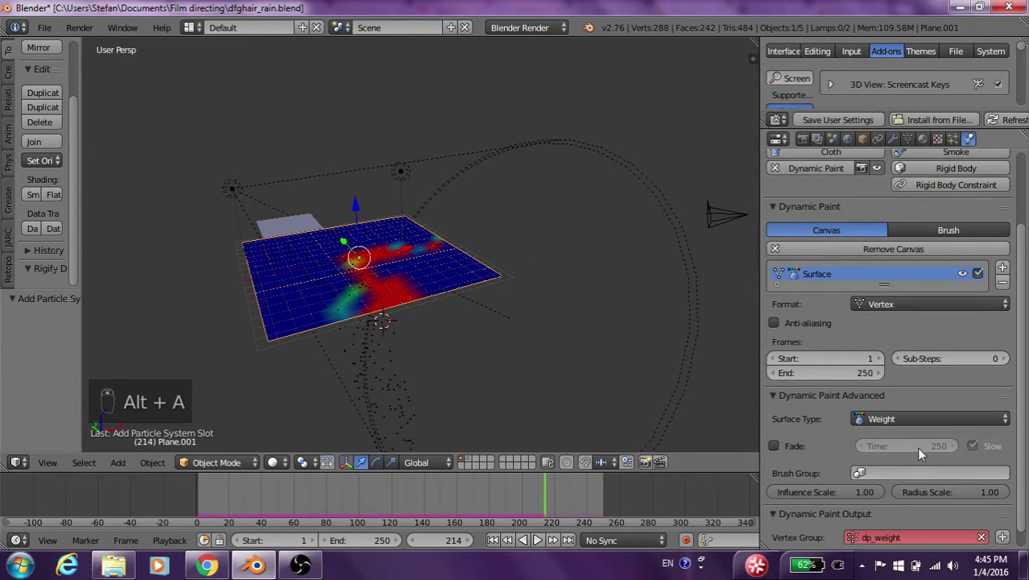
pyautogui.click(775, 445)
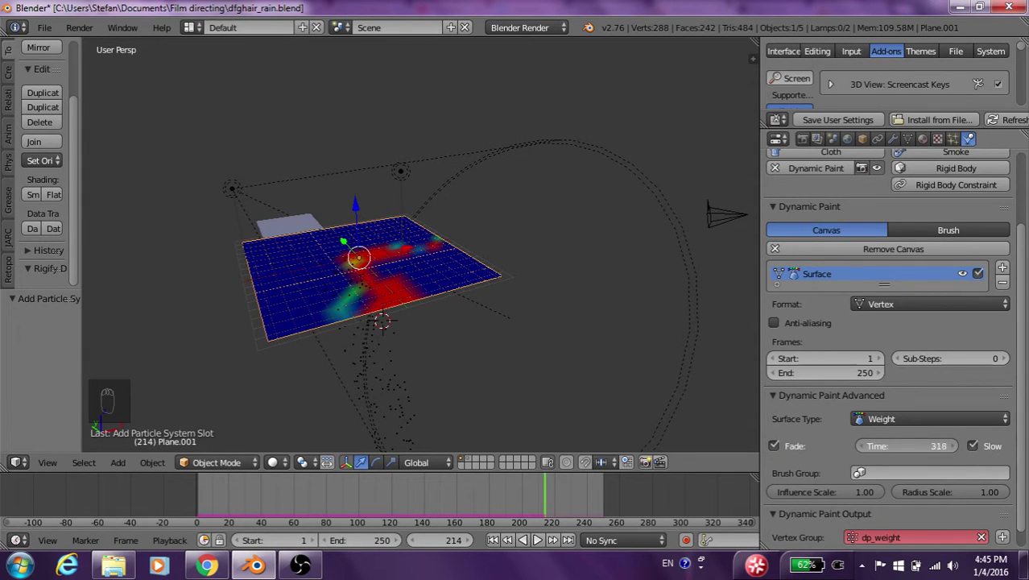
# Replay the animation from the start to check how the painted weight fades on the large plane
pyautogui.click(493, 539)
pyautogui.hotkey('alt', 'a')
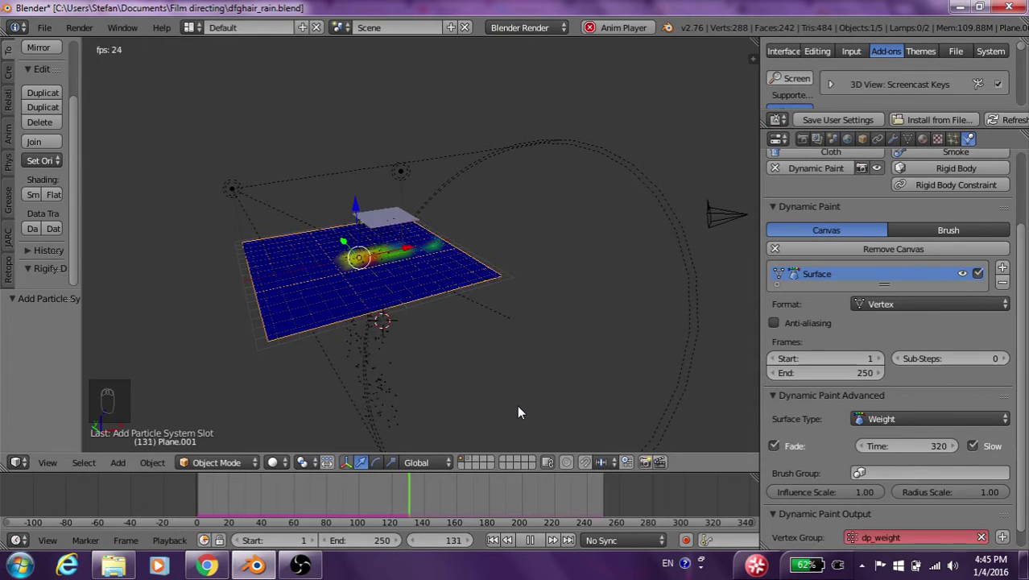
pyautogui.hotkey('alt', 'a')
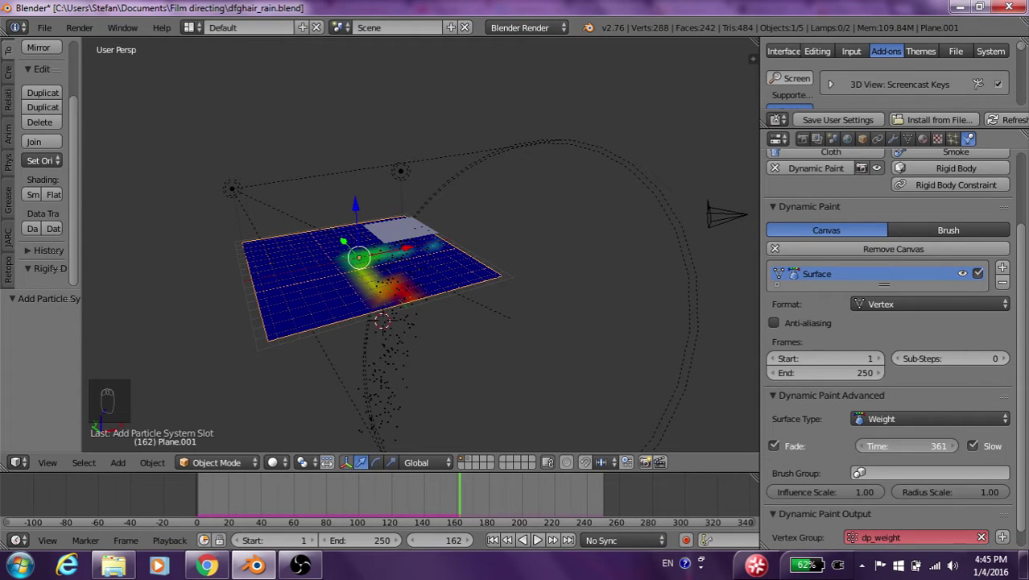
# Set the canvas fade time to 360, turn off Slow fading, and preview the animation
pyautogui.click(951, 446)
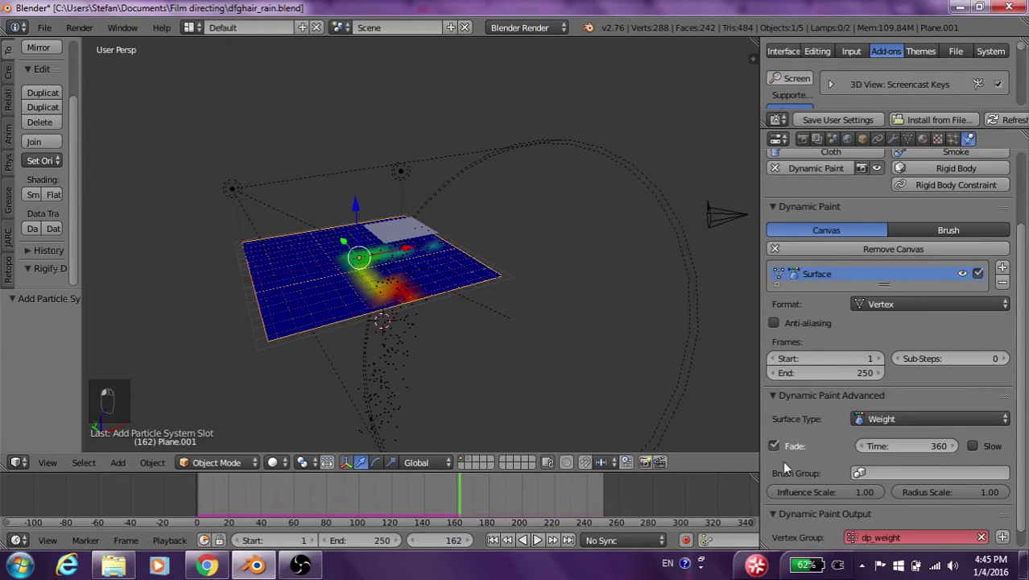
pyautogui.hotkey('alt', 'a')
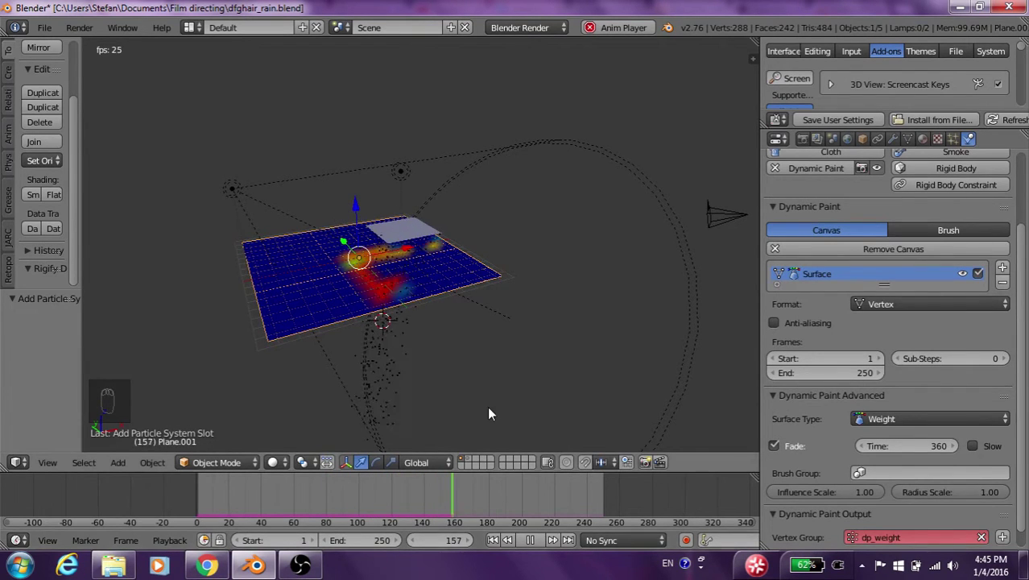
pyautogui.hotkey('alt', 'a')
# Set the small plane brush's particle solid radius to 0.600, preview the animation, and return to frame 1
pyautogui.rightClick(411, 233)
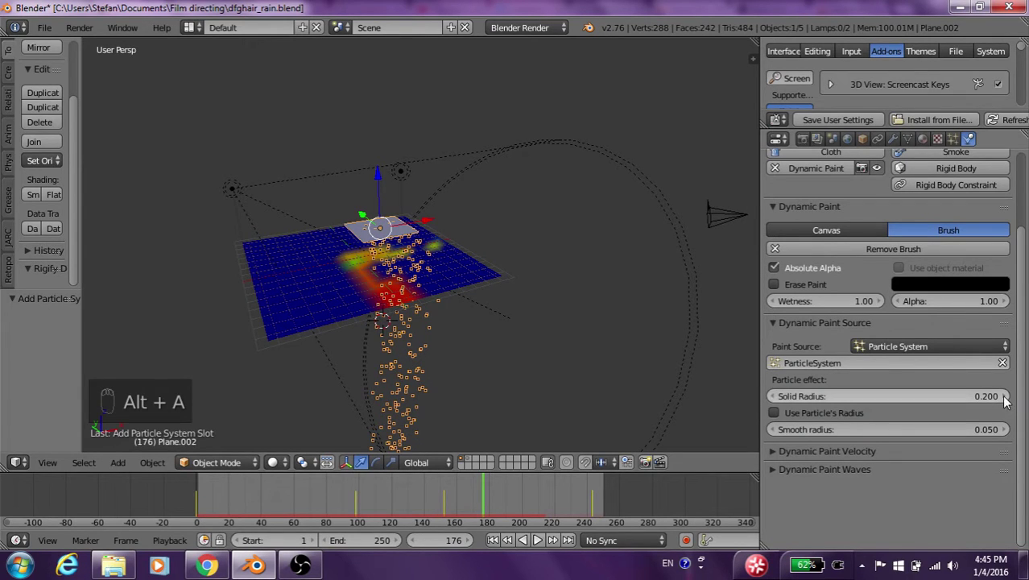
pyautogui.moveTo(998, 396); pyautogui.dragTo(1011, 397)
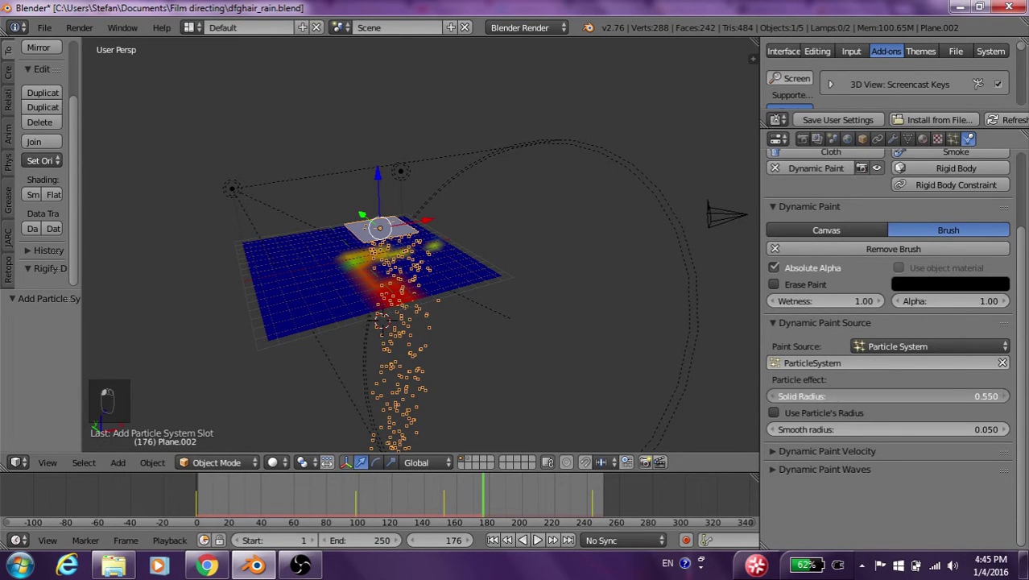
pyautogui.click(497, 542)
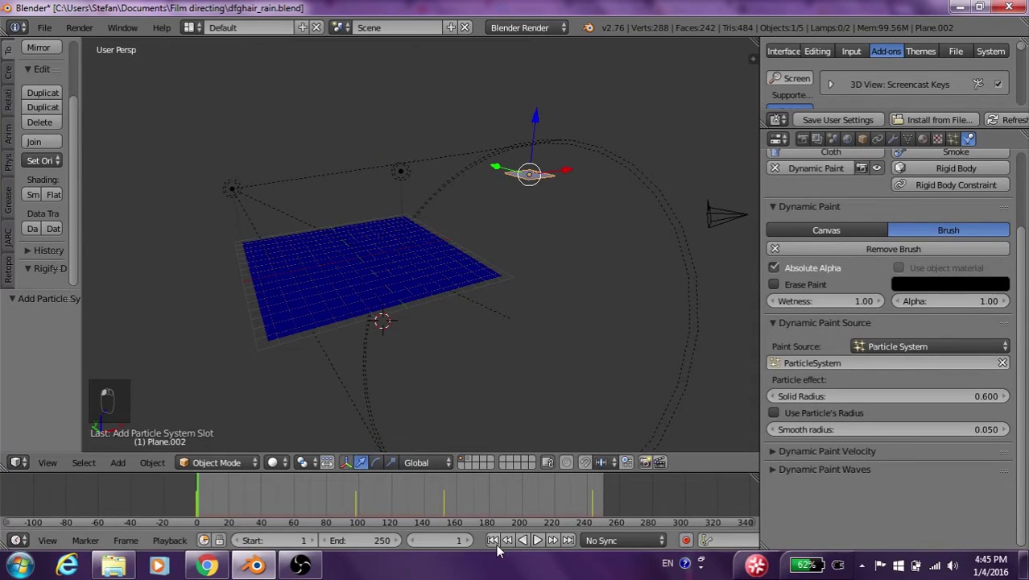
pyautogui.hotkey('alt', 'a')
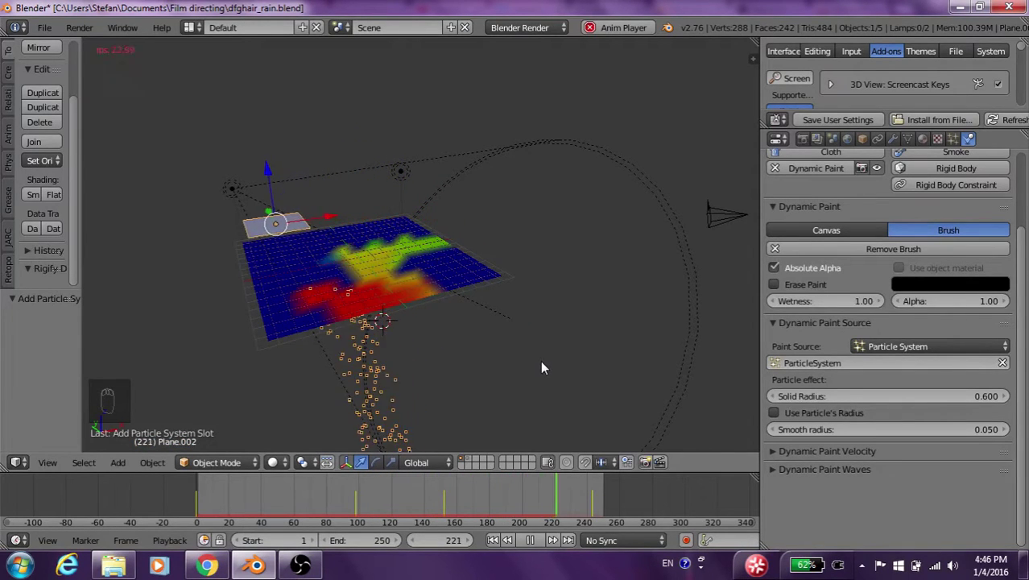
pyautogui.hotkey('alt', 'a')
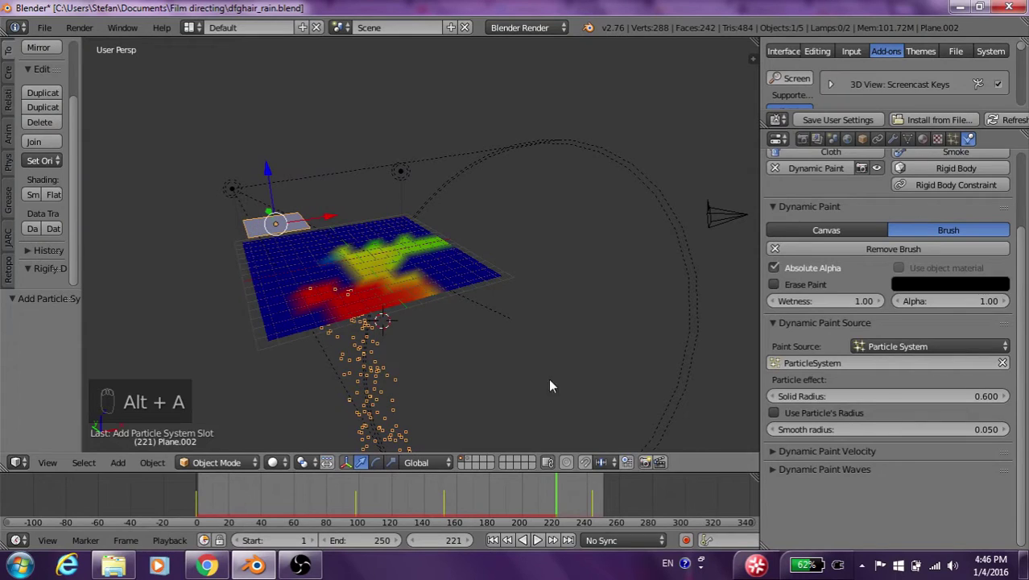
pyautogui.click(493, 539)
# Create the dp_weight vertex group output for the large plane's Dynamic Paint canvas
pyautogui.rightClick(494, 277)
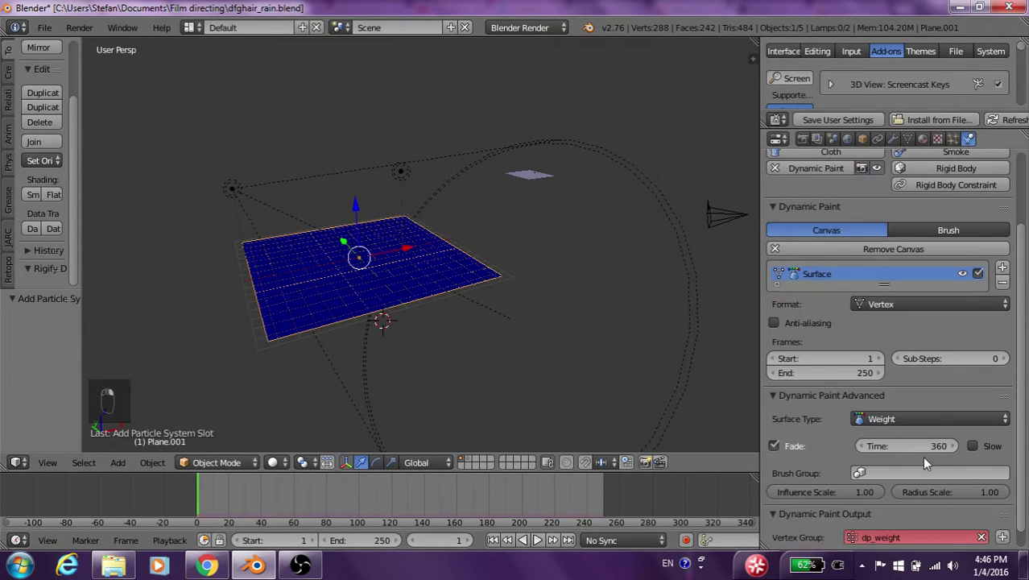
pyautogui.scroll(-1, 923, 463)
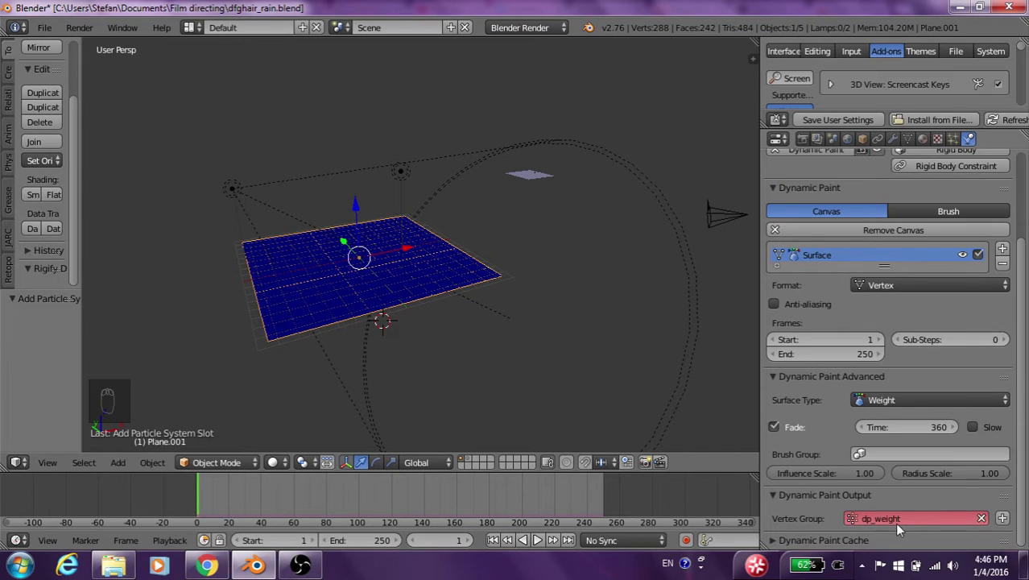
pyautogui.click(1003, 520)
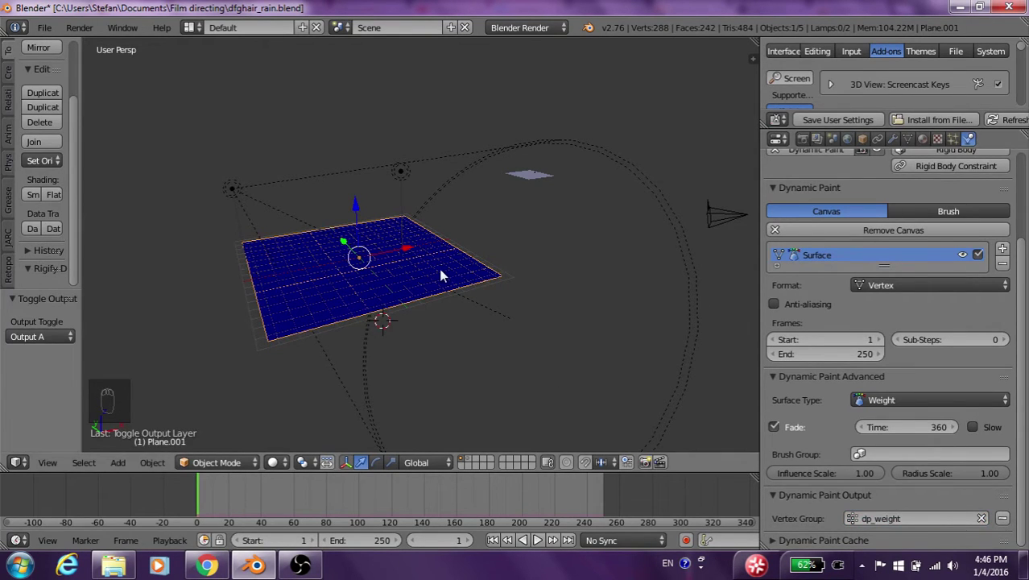
# Add a particle system to the large plane and set its type to Hair
pyautogui.click(953, 139)
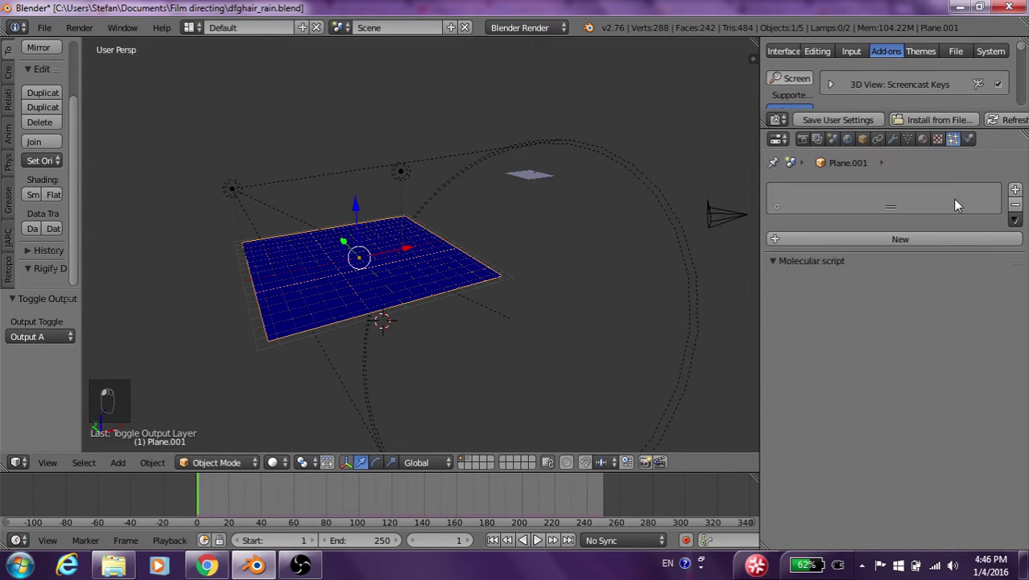
pyautogui.click(917, 236)
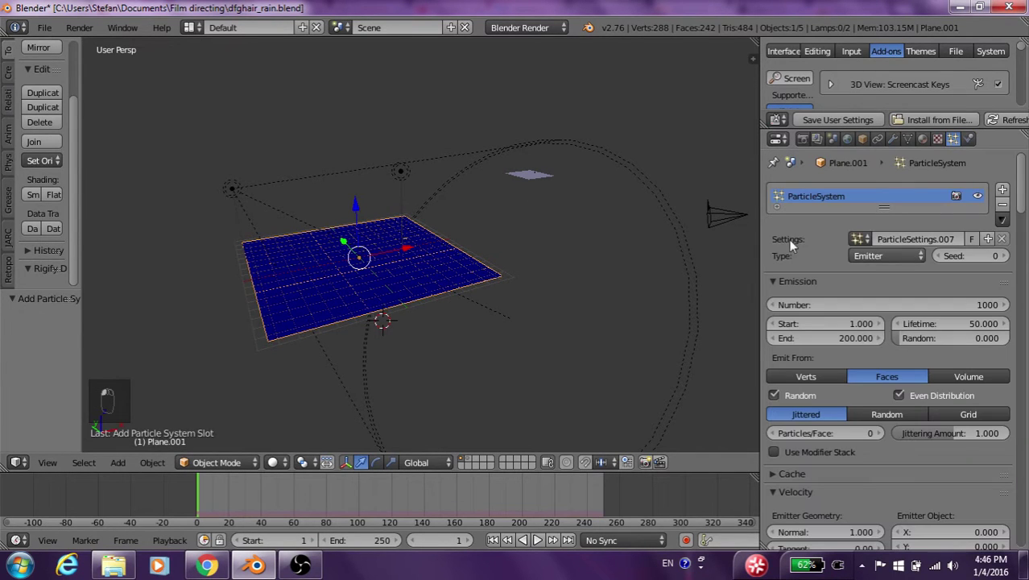
pyautogui.click(862, 257)
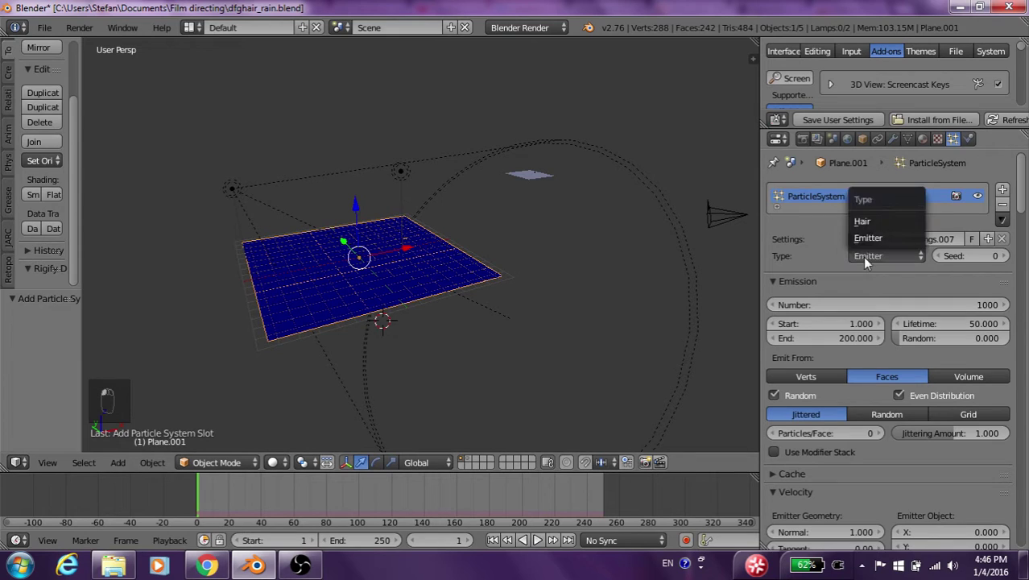
pyautogui.click(863, 219)
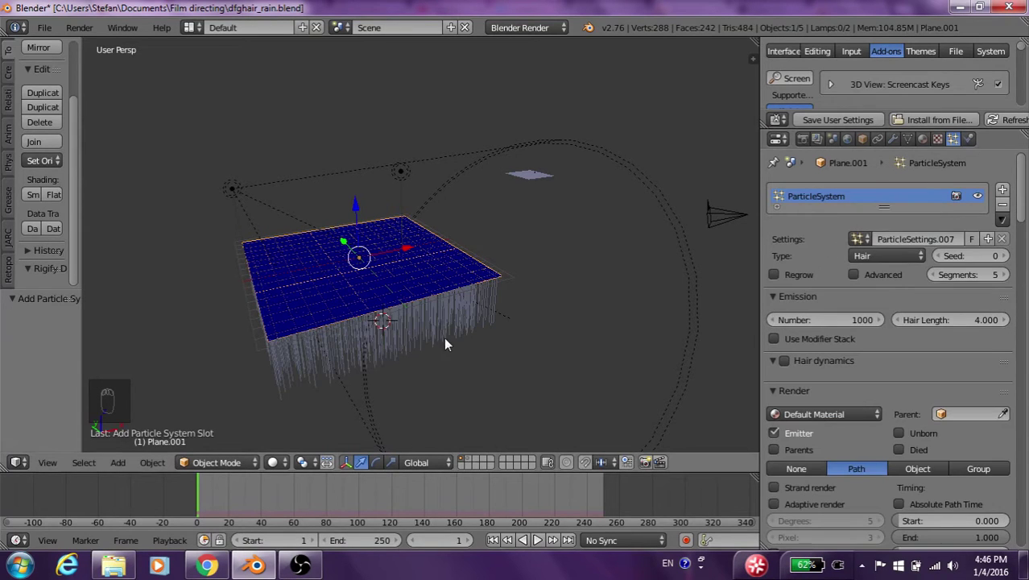
# Flip the normals of all the large plane's faces in Edit Mode and return to Object Mode
pyautogui.press('Tab')
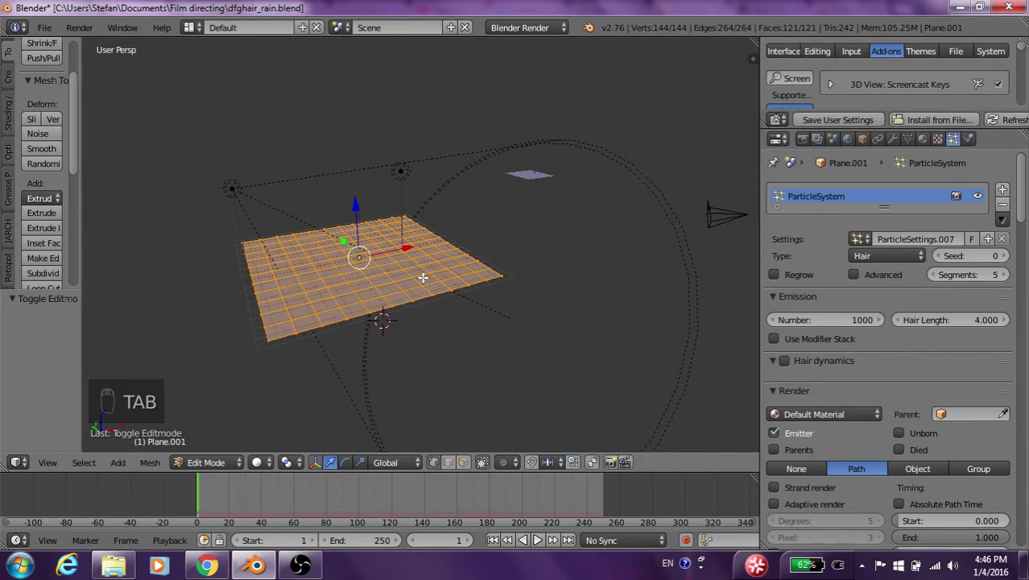
pyautogui.hotkey('ctrl', 'f')
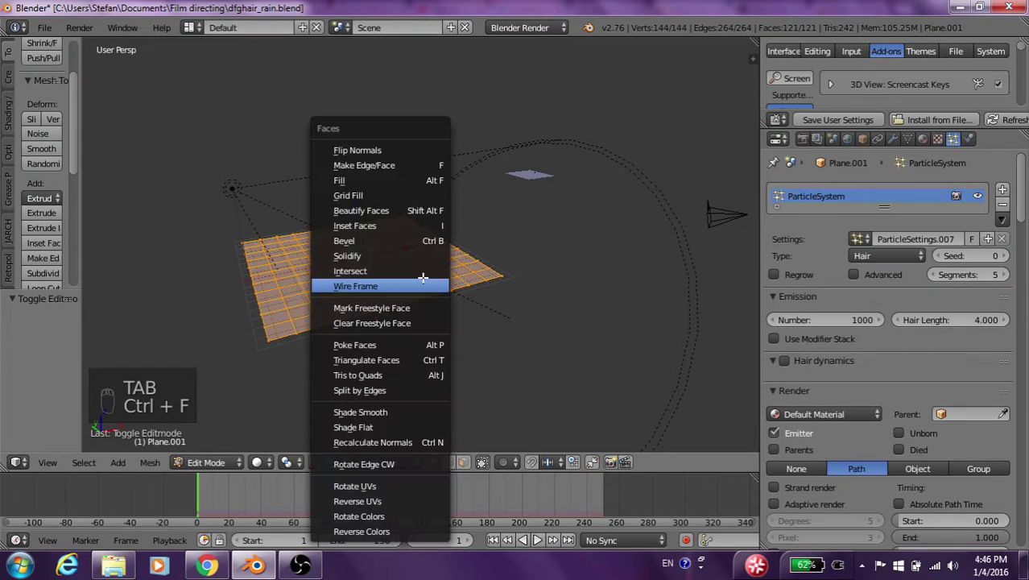
pyautogui.click(383, 150)
pyautogui.press('Tab')
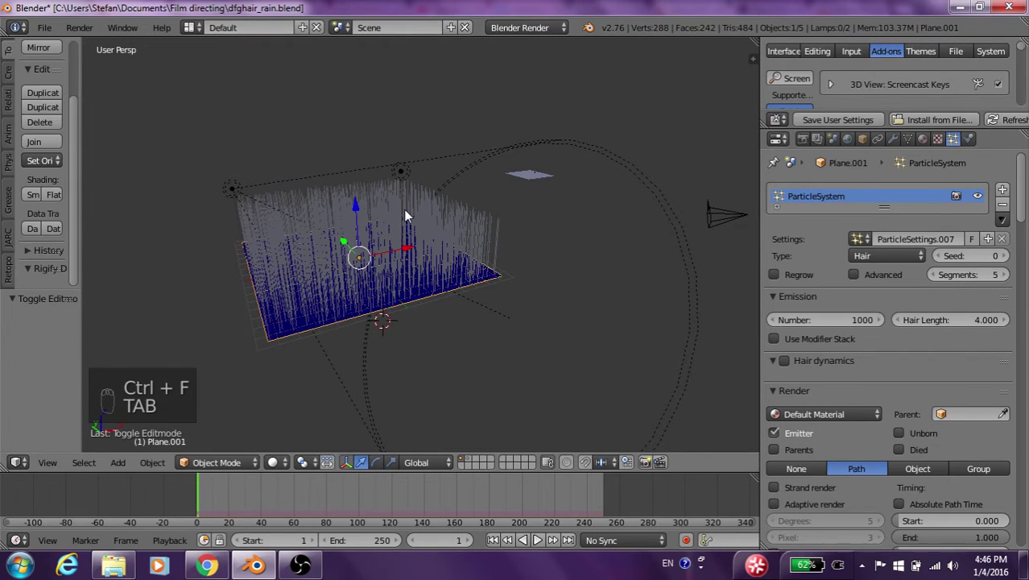
# Set the hair length to 1.110 and switch the hair children to Interpolated
pyautogui.moveTo(406, 212); pyautogui.dragTo(435, 278, button='middle')
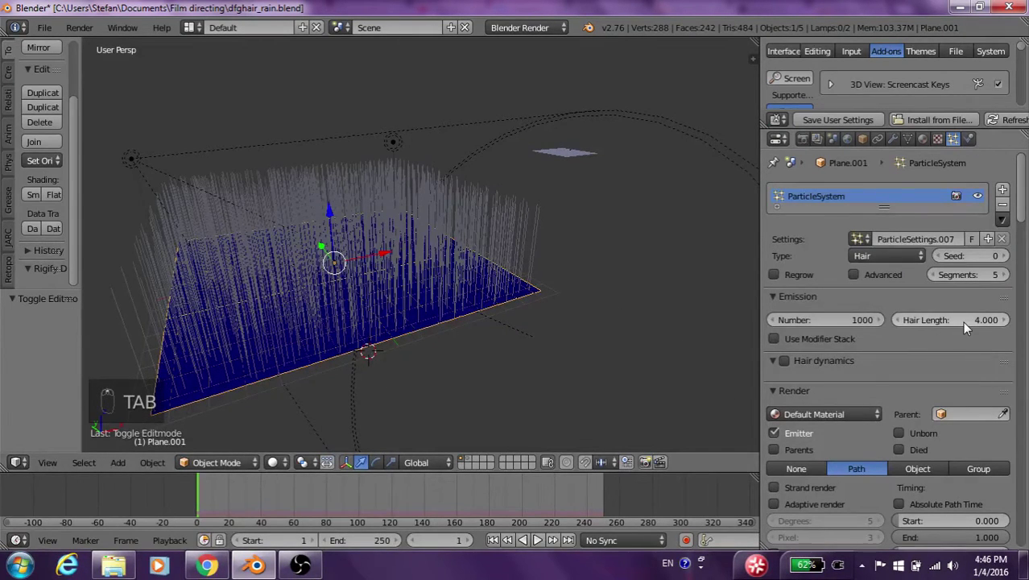
pyautogui.moveTo(966, 319); pyautogui.dragTo(858, 320)
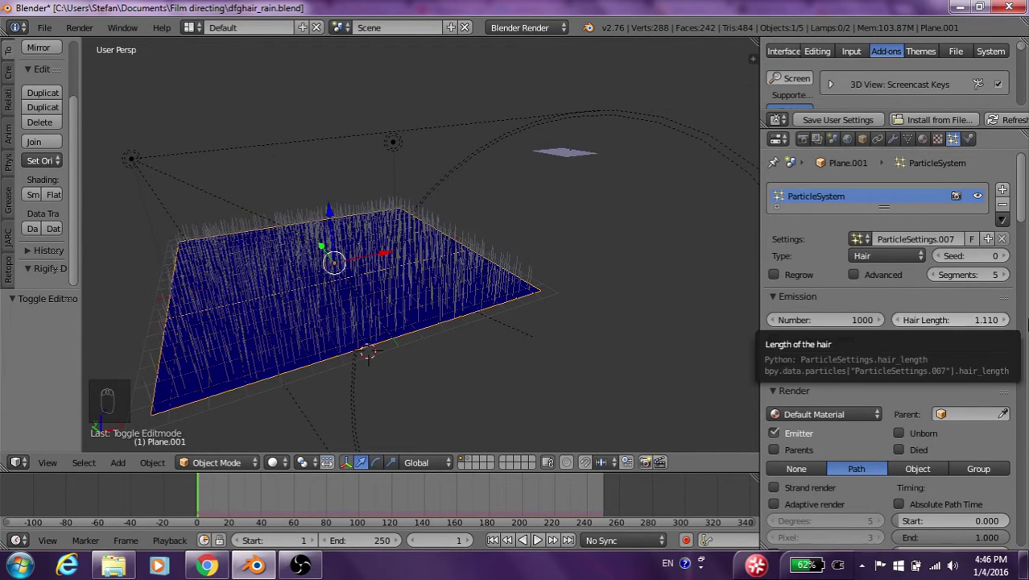
pyautogui.scroll(-8, 834, 465)
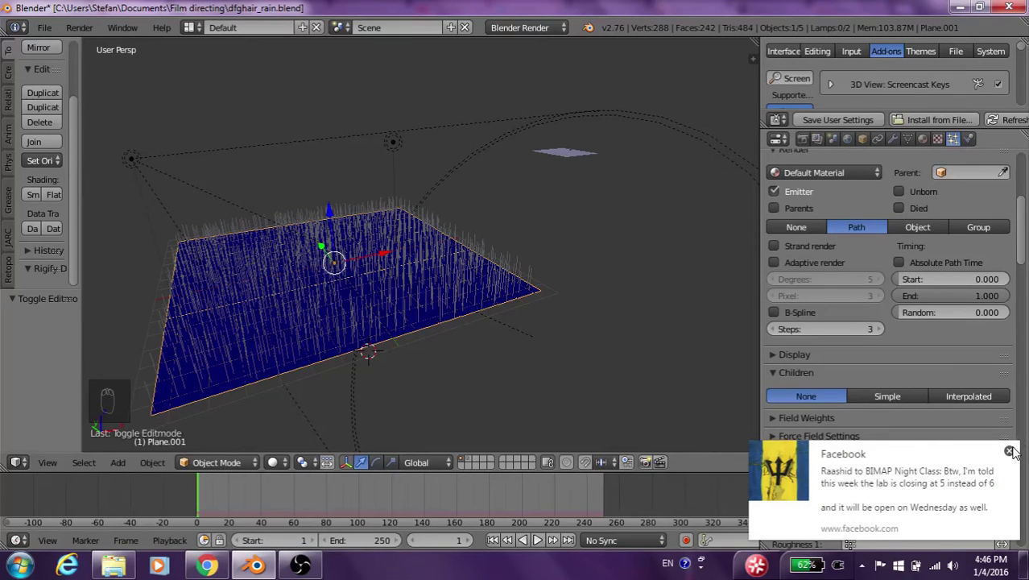
pyautogui.click(1009, 452)
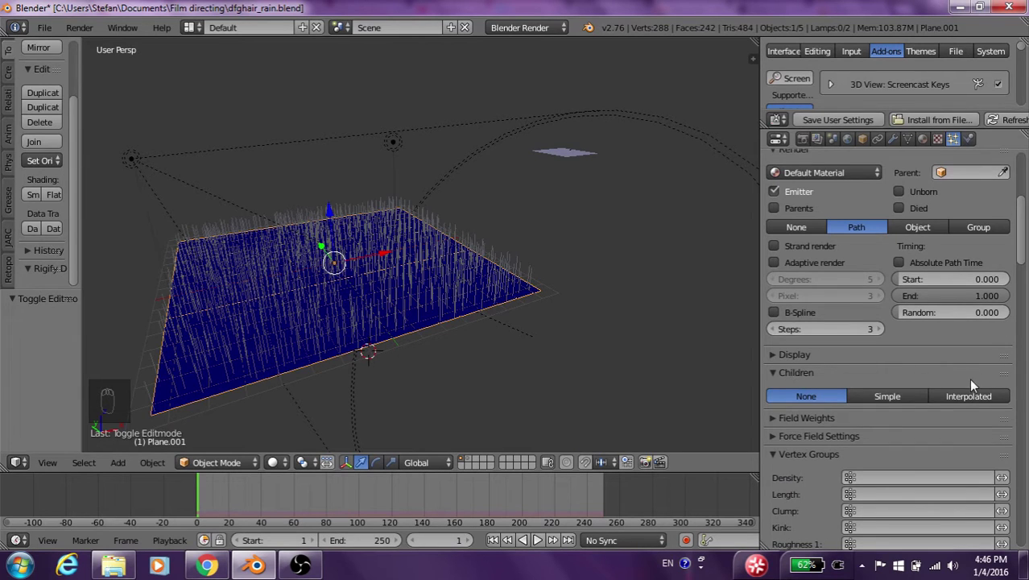
pyautogui.click(970, 402)
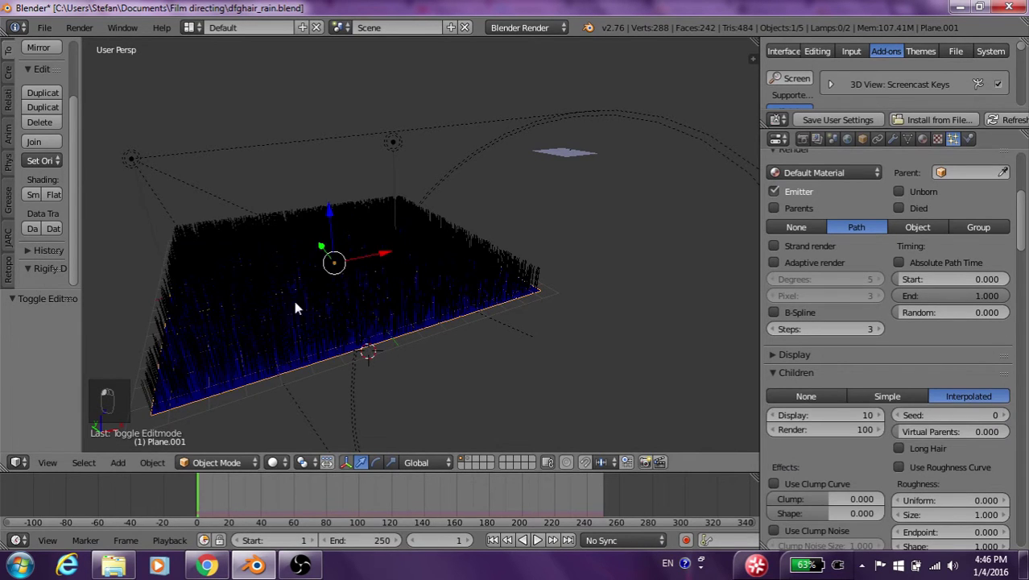
# Set the hair children's clump to 0.230 and clump shape to -0.027
pyautogui.moveTo(294, 303); pyautogui.dragTo(336, 371, button='middle')
pyautogui.scroll(-4, 838, 443)
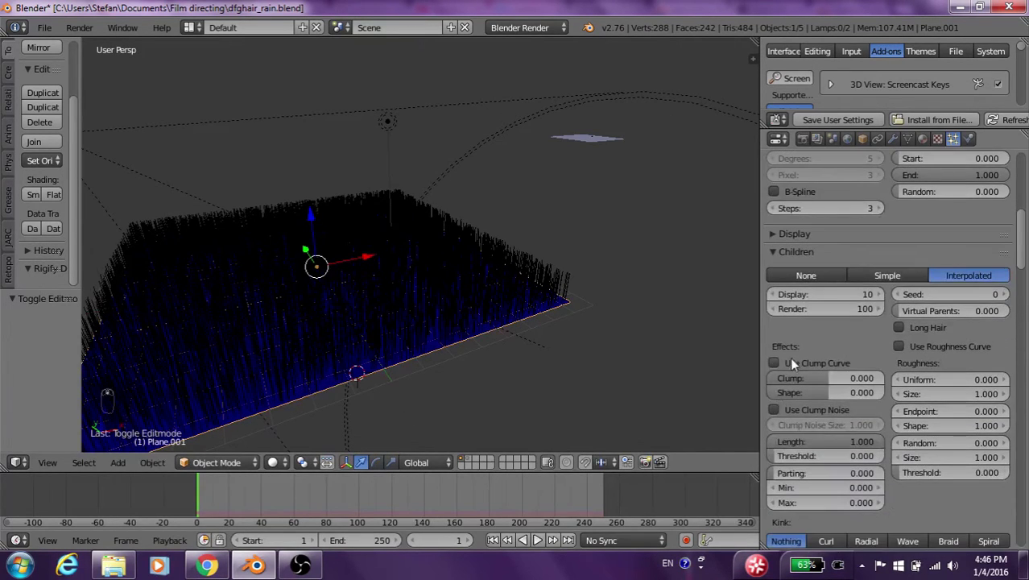
pyautogui.moveTo(809, 378)
pyautogui.mouseDown()
pyautogui.moveTo(841, 378)
pyautogui.moveTo(827, 389)
pyautogui.moveTo(861, 392)
pyautogui.moveTo(802, 392)
pyautogui.mouseUp()
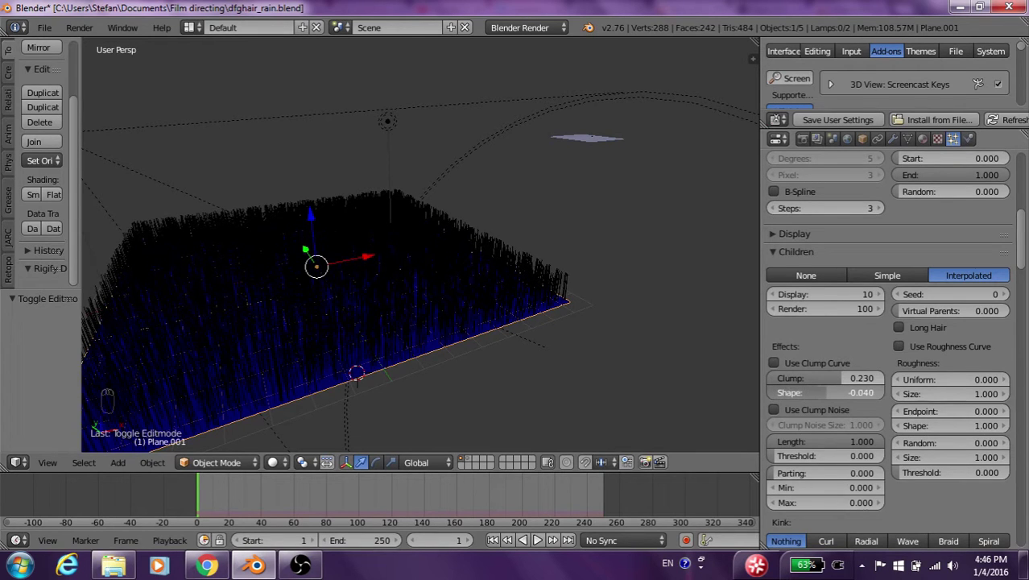
pyautogui.moveTo(820, 392); pyautogui.dragTo(820, 392)
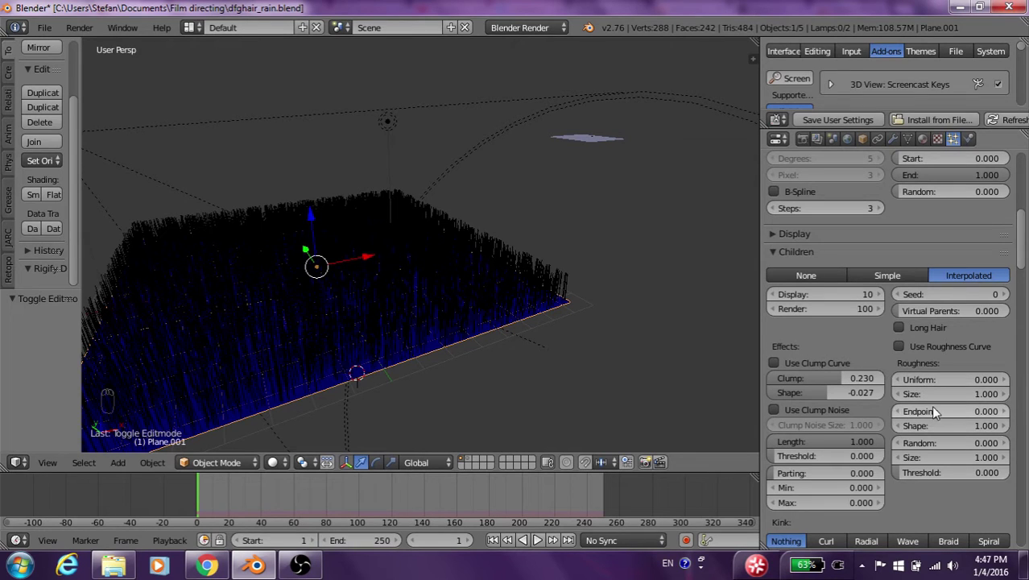
# Set the children's roughness to Random 0.020 with Size 0.991, and Endpoint 0.022
pyautogui.click(937, 442)
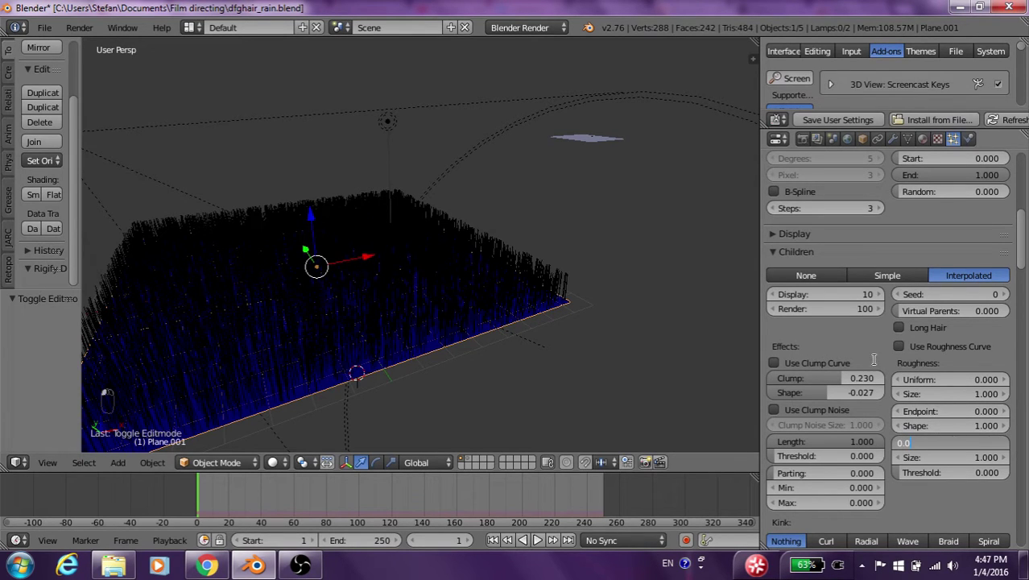
pyautogui.write('0.017')
pyautogui.press('Return')
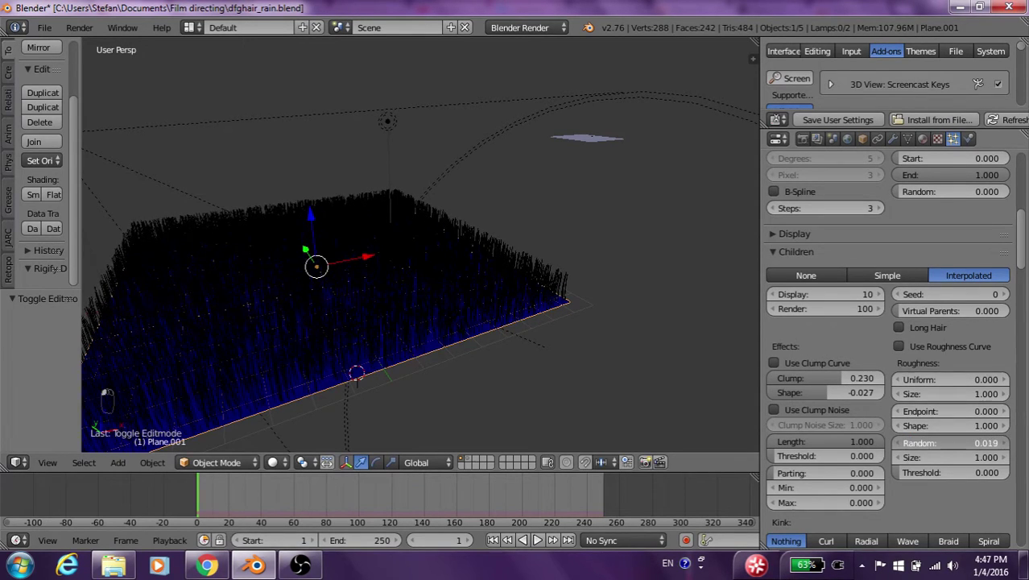
pyautogui.moveTo(934, 410); pyautogui.dragTo(966, 411)
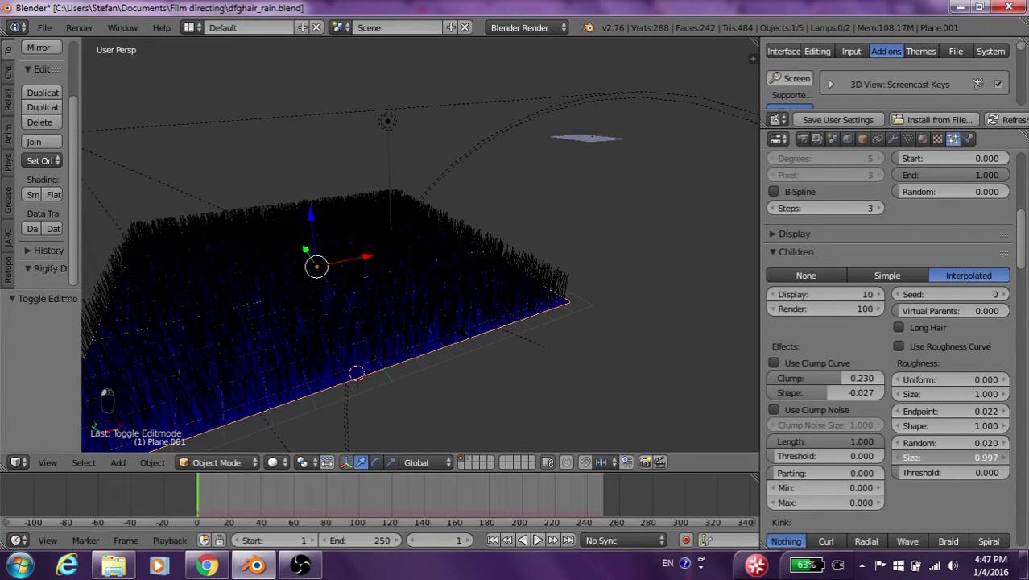
pyautogui.moveTo(950, 458); pyautogui.dragTo(966, 457)
# Try dp_weight as the hair Length vertex group with an animation preview, and clear the Length group again
pyautogui.scroll(-5, 863, 499)
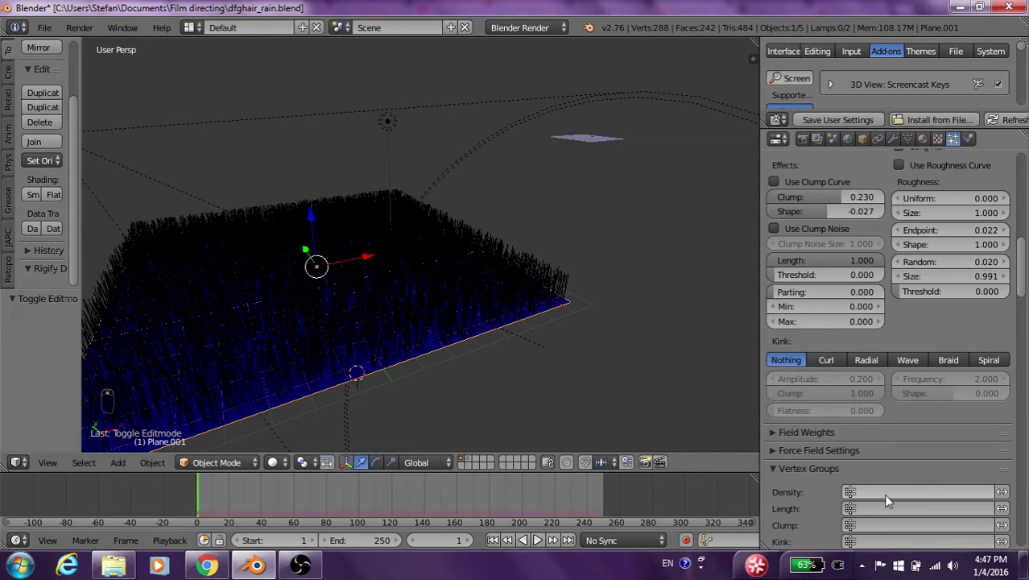
pyautogui.click(879, 508)
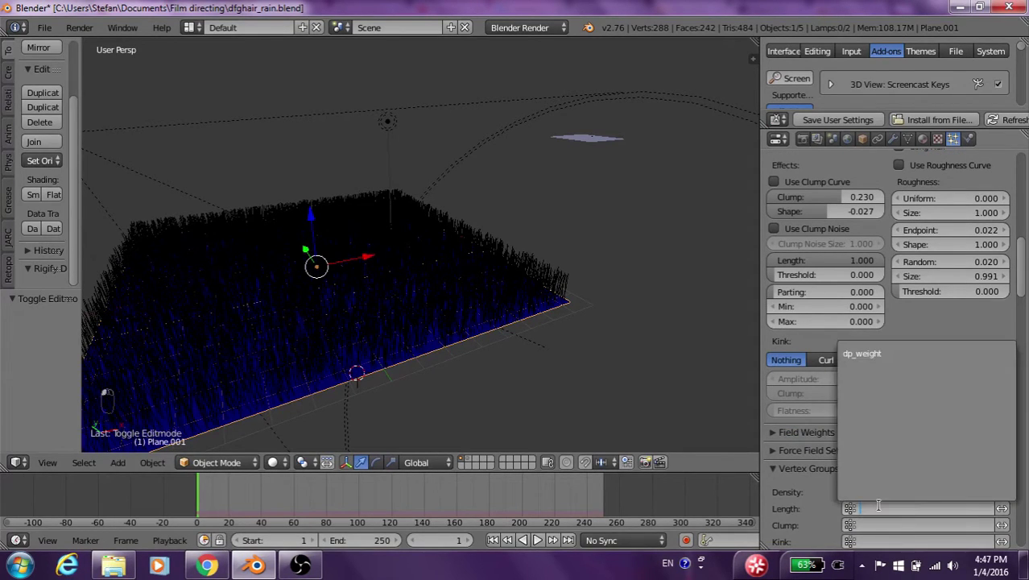
pyautogui.click(861, 354)
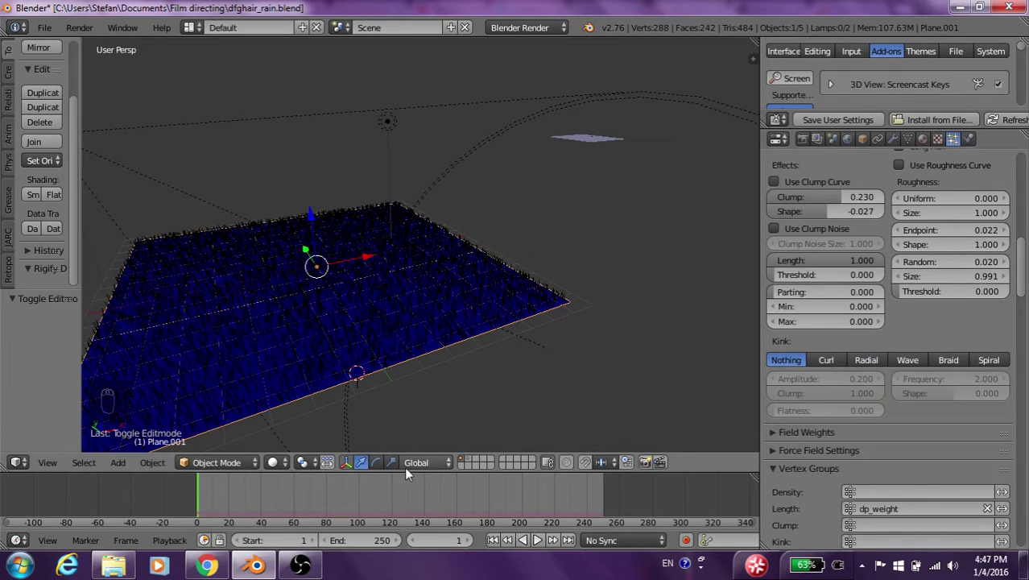
pyautogui.hotkey('alt', 'a')
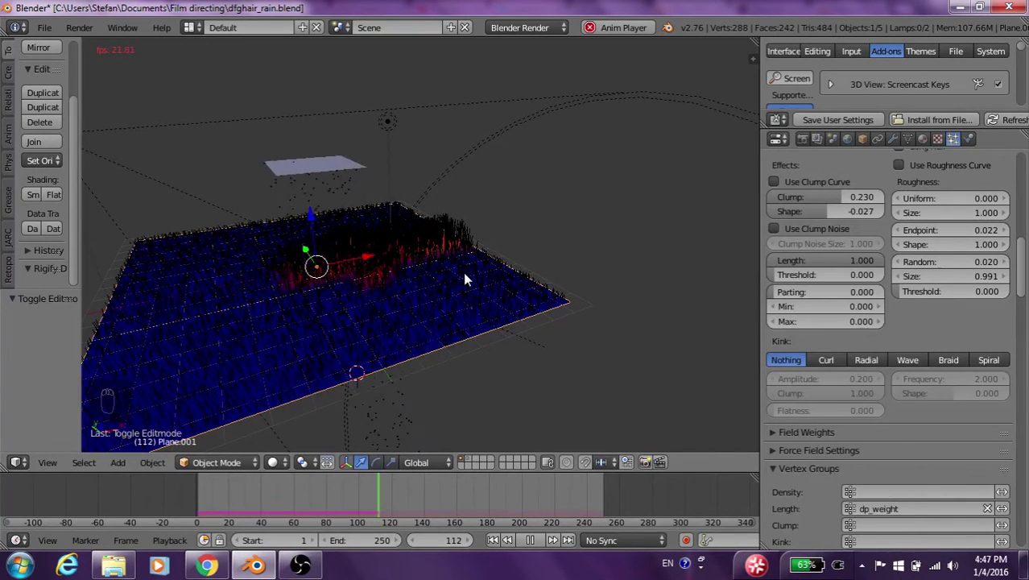
pyautogui.scroll(1, 463, 271)
pyautogui.moveTo(480, 273); pyautogui.dragTo(653, 316, button='middle')
pyautogui.hotkey('alt', 'a')
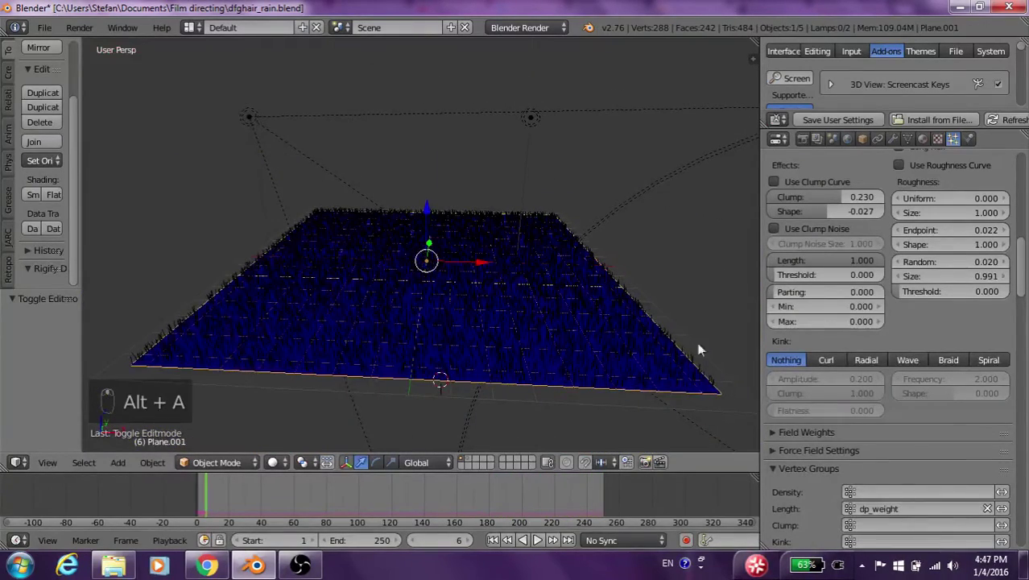
pyautogui.scroll(-2, 817, 475)
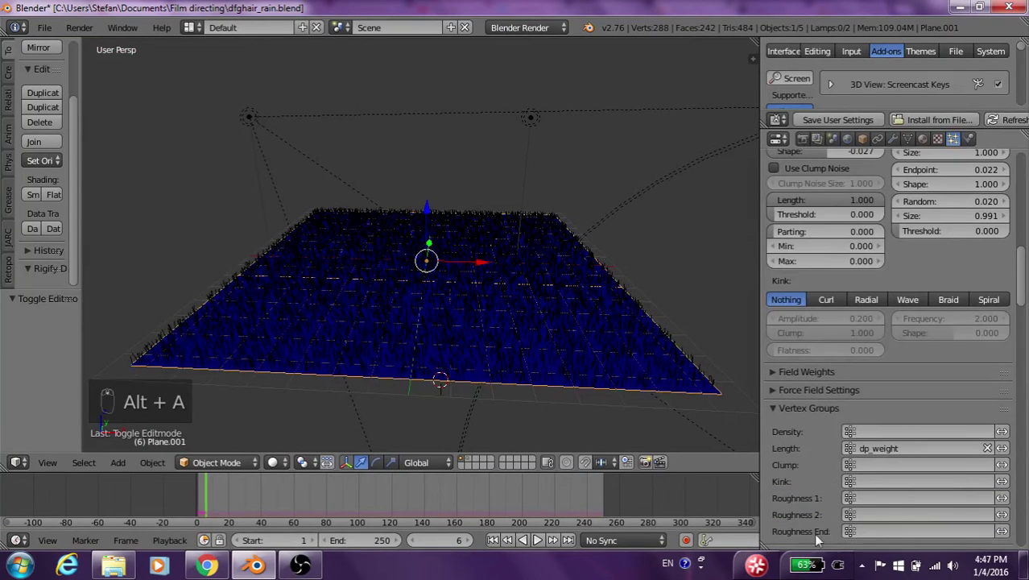
pyautogui.click(984, 448)
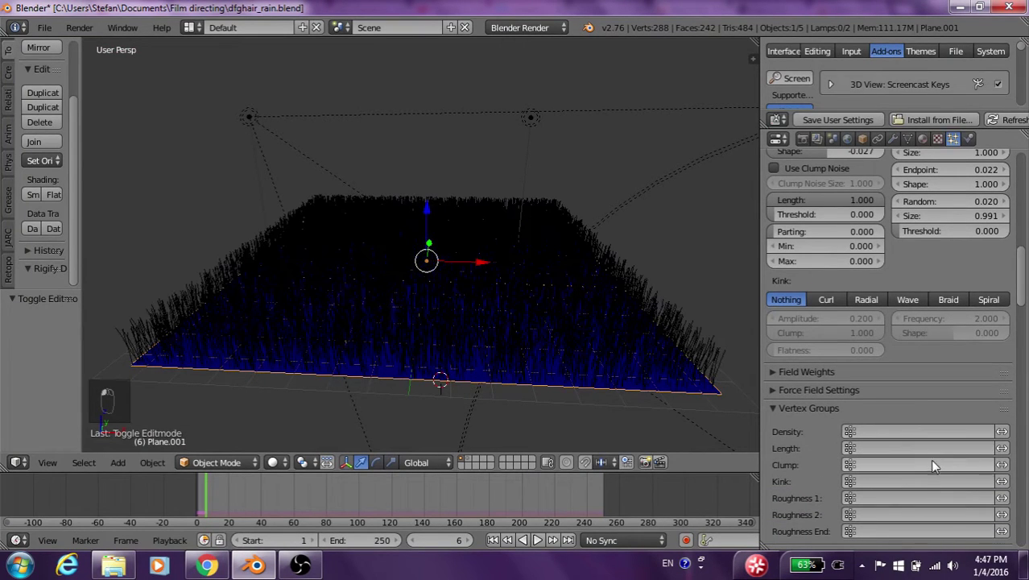
# Assign the dp_weight vertex group to the hair's Clump, Kink, Roughness 1, Roughness 2 and Roughness End
pyautogui.click(927, 464)
pyautogui.click(862, 309)
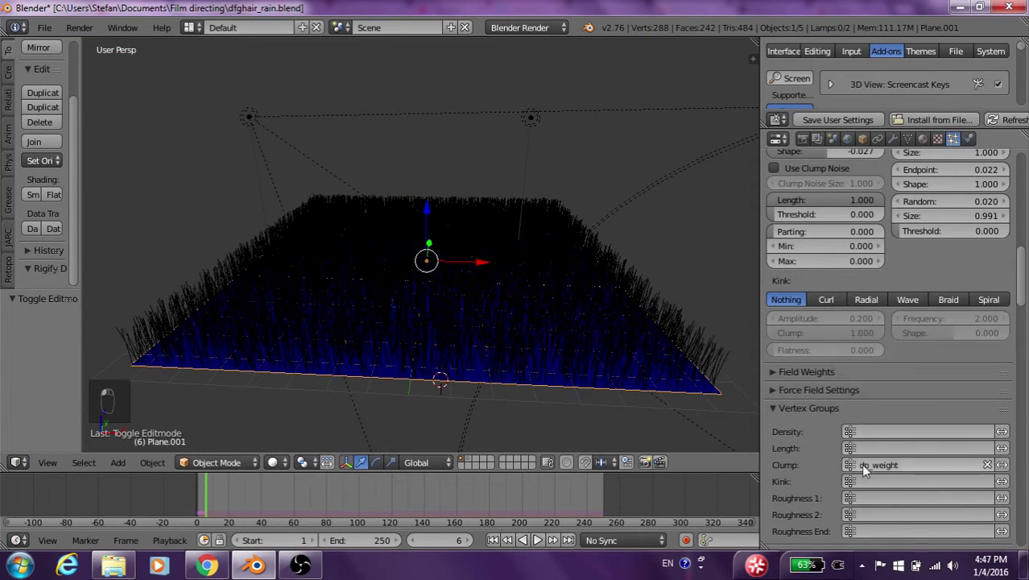
pyautogui.click(866, 480)
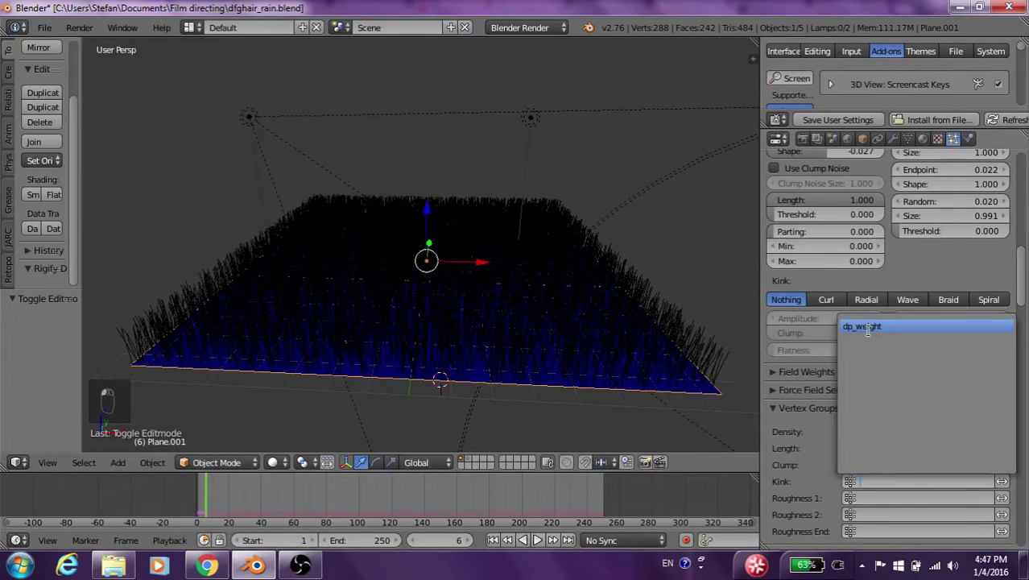
pyautogui.click(867, 328)
pyautogui.click(883, 496)
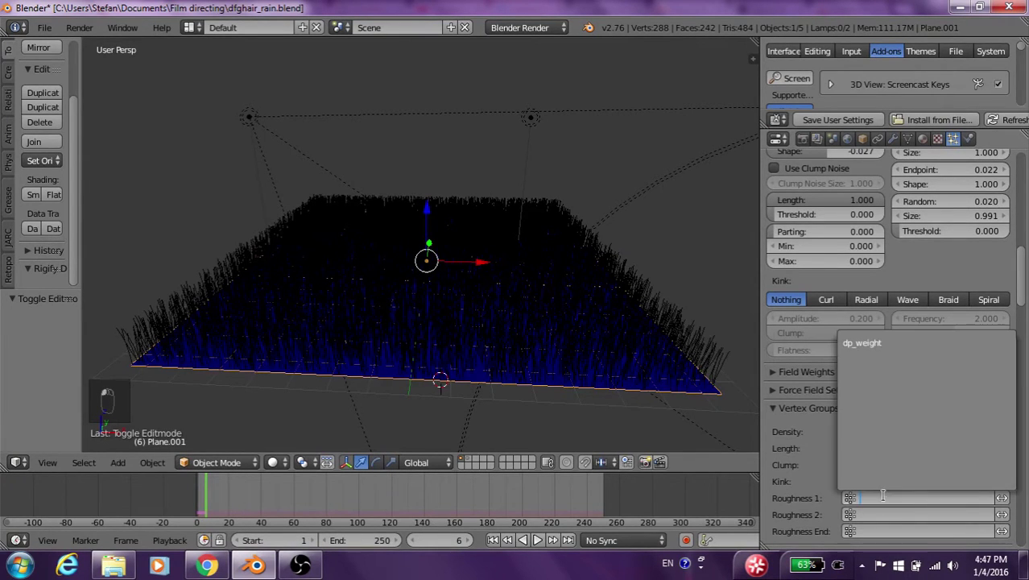
pyautogui.click(862, 344)
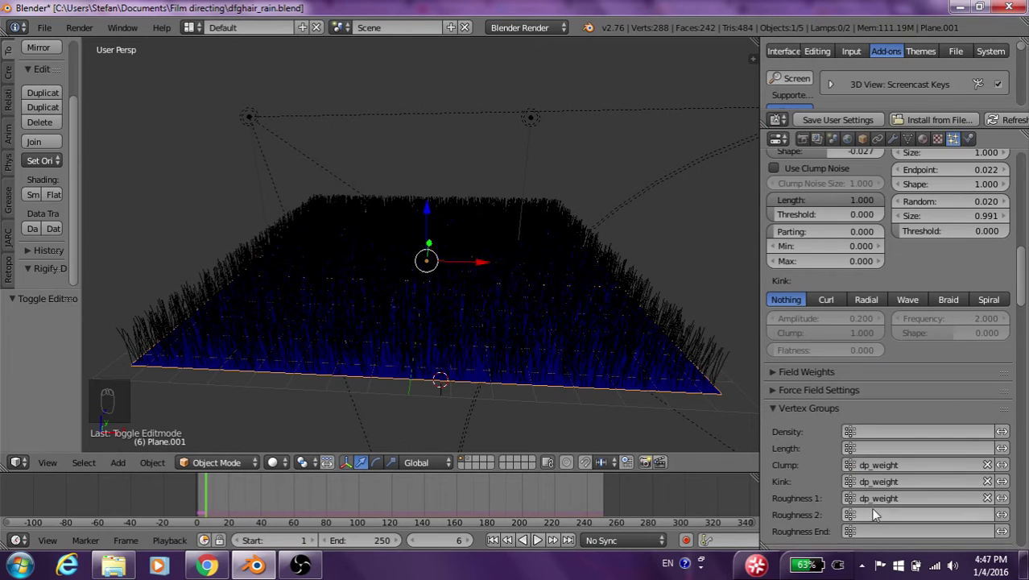
pyautogui.click(870, 514)
pyautogui.click(868, 360)
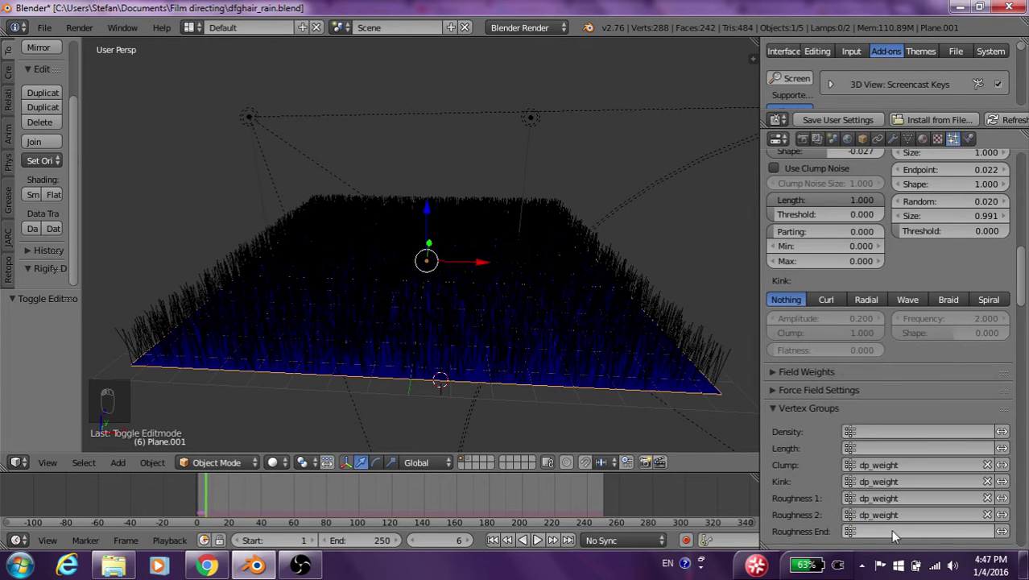
pyautogui.click(890, 530)
pyautogui.click(865, 376)
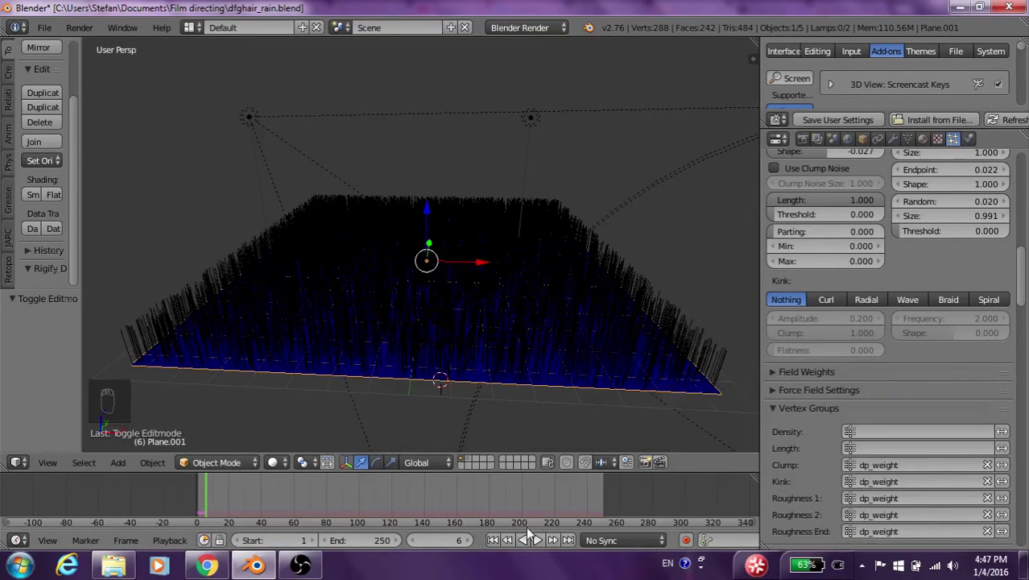
# Play the animation from the first frame to examine how the painted weight affects the fur
pyautogui.click(493, 541)
pyautogui.hotkey('alt', 'a')
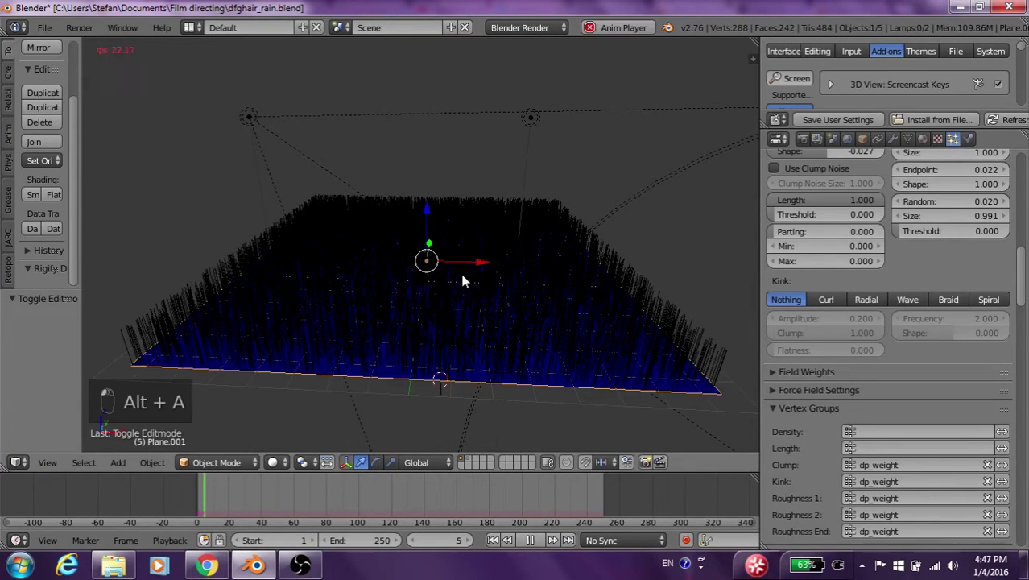
pyautogui.moveTo(460, 270); pyautogui.dragTo(533, 333, button='middle')
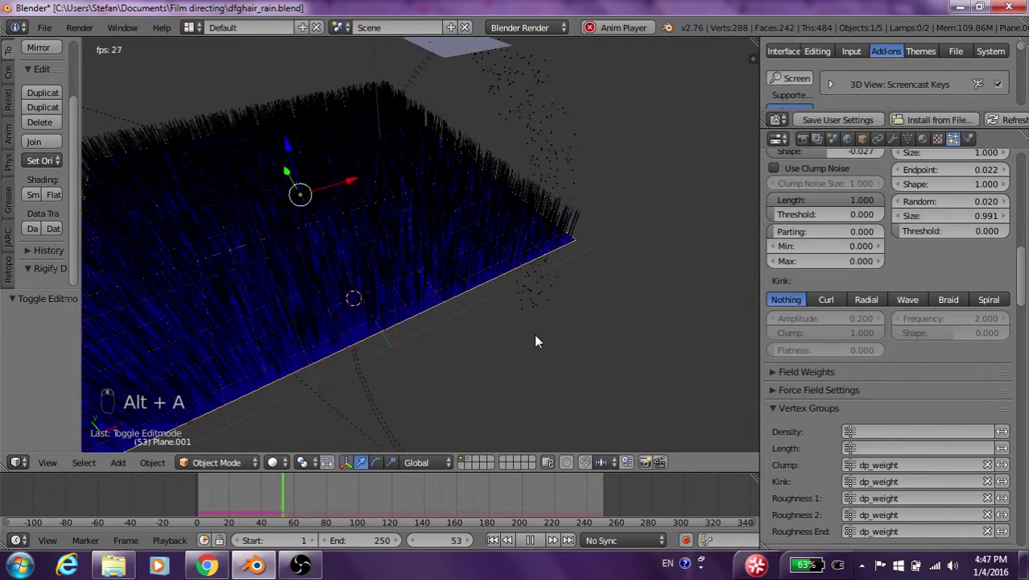
pyautogui.scroll(1, 545, 341)
pyautogui.moveTo(545, 341); pyautogui.dragTo(630, 425, button='middle')
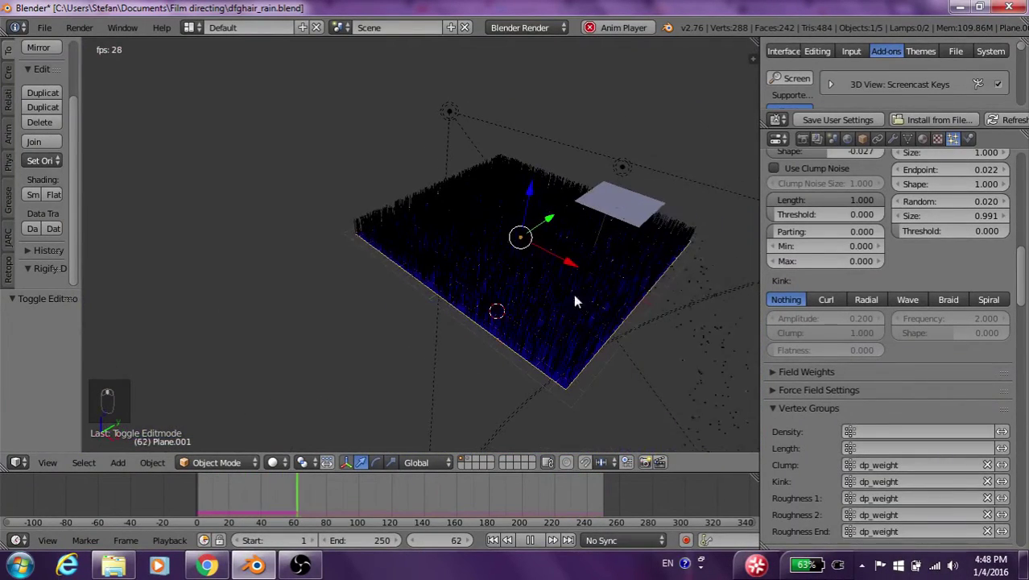
# Set the hair children's kink type to Curl and inspect the fur up close during playback
pyautogui.click(823, 299)
pyautogui.scroll(5, 557, 264)
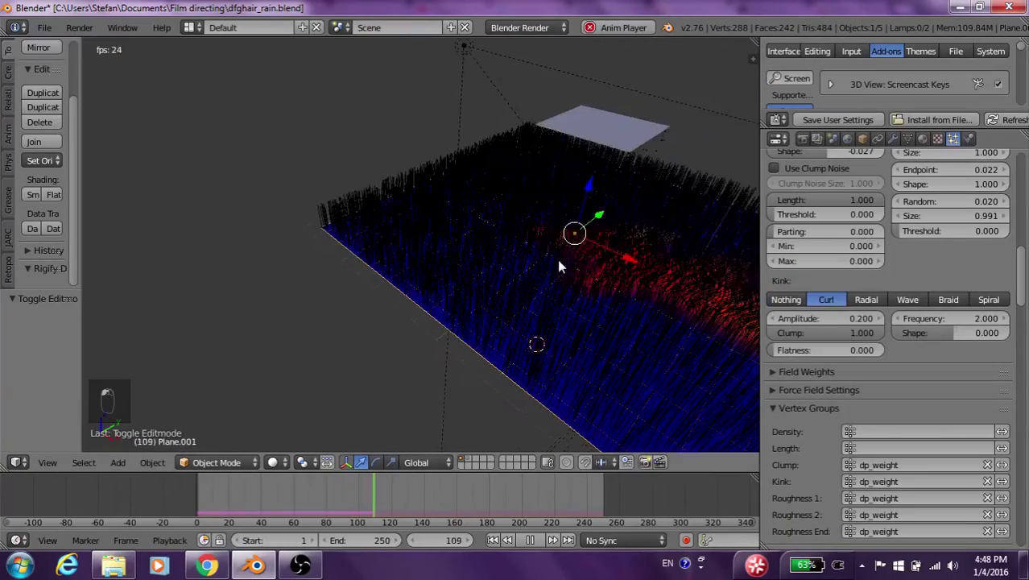
# Inspect the curled fur up close as the weight spreads, stopping the playback at about frame 220
pyautogui.moveTo(560, 274); pyautogui.dragTo(604, 307, button='middle')
pyautogui.scroll(2, 602, 270)
pyautogui.hotkey('alt', 'a')
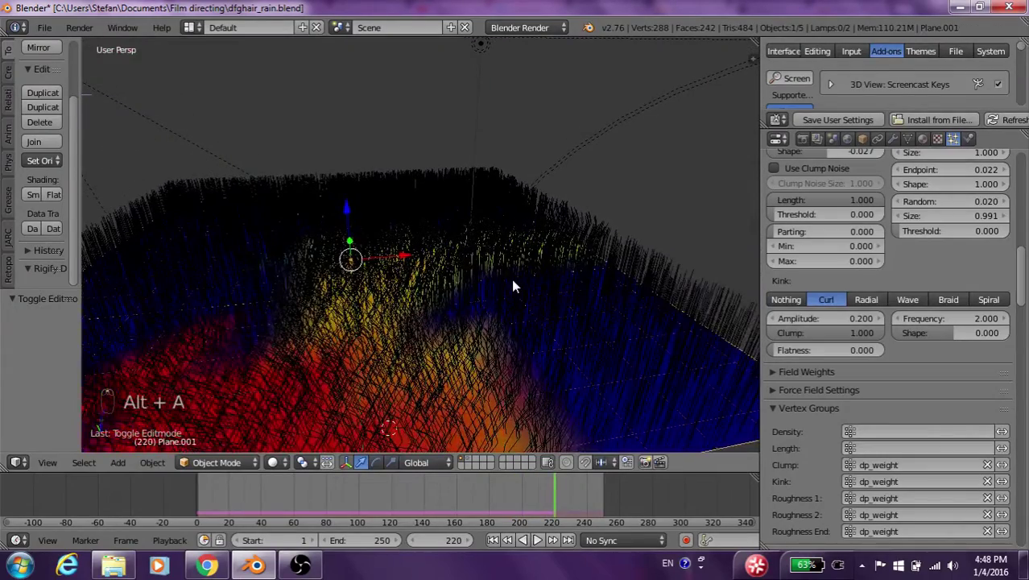
pyautogui.moveTo(505, 276); pyautogui.dragTo(611, 341, button='middle')
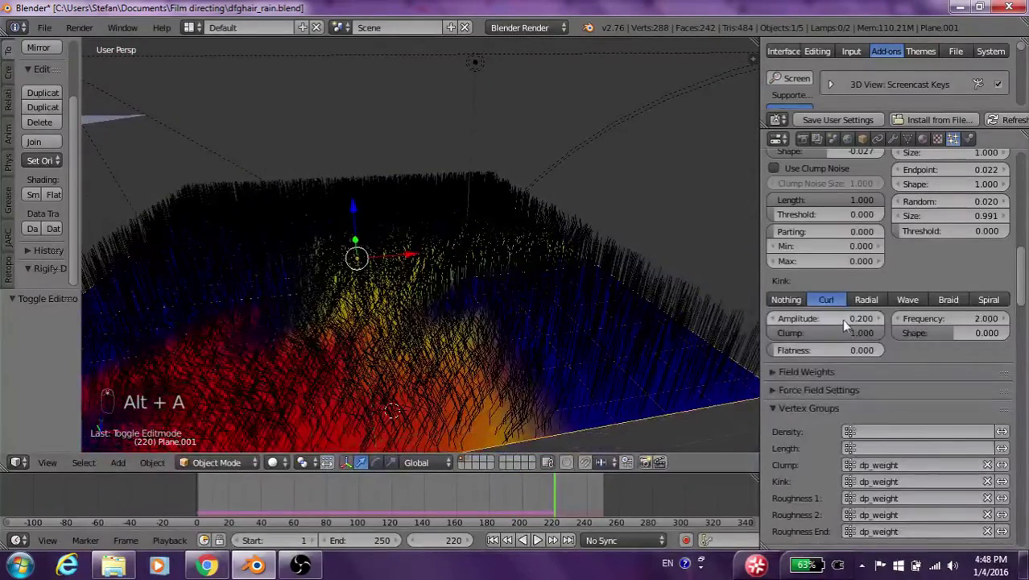
# Add a second surface to the ground plane's Dynamic Paint canvas and preview the animation from the first frame
pyautogui.click(971, 141)
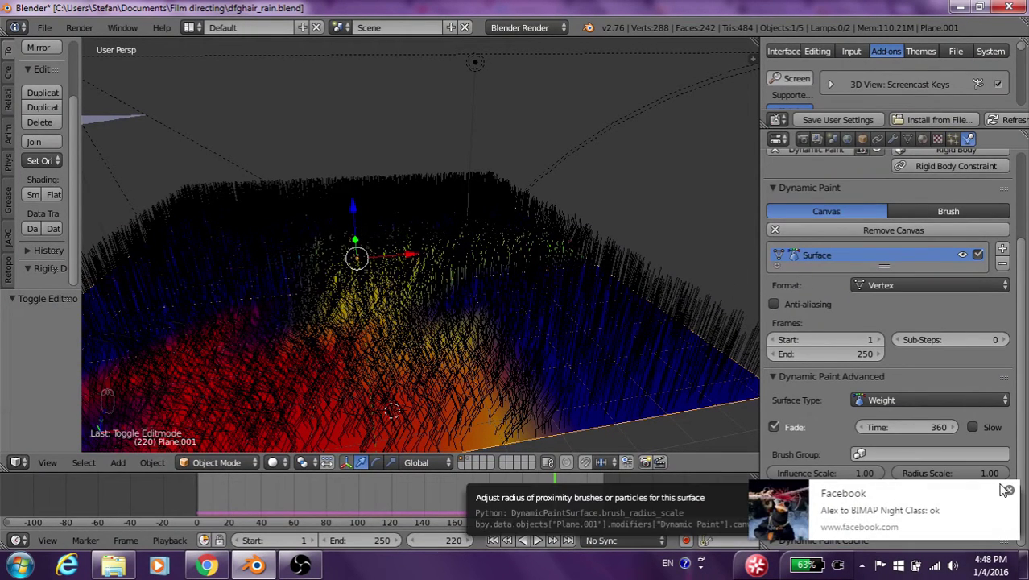
pyautogui.click(1010, 492)
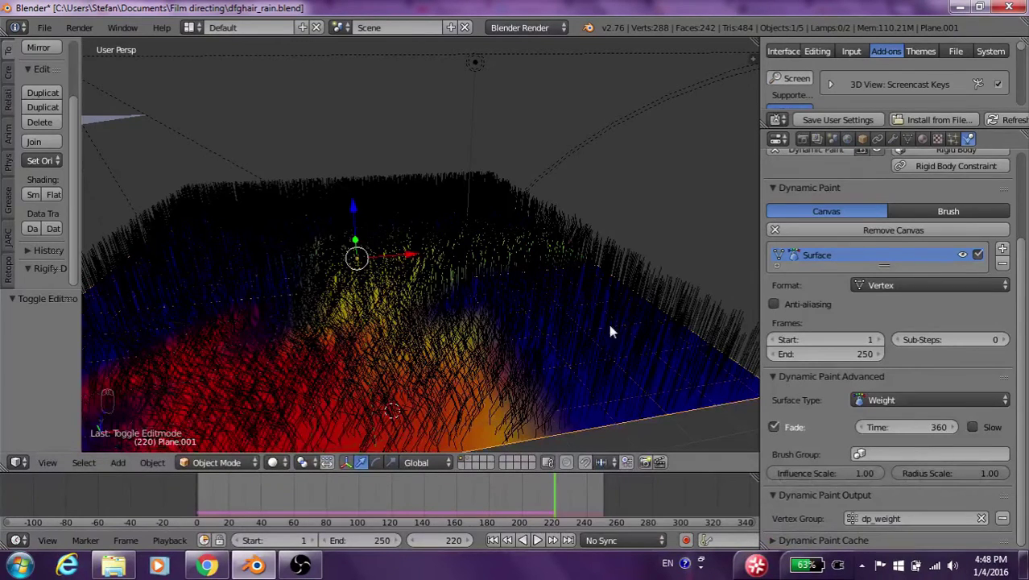
pyautogui.moveTo(610, 326); pyautogui.dragTo(451, 292, button='middle')
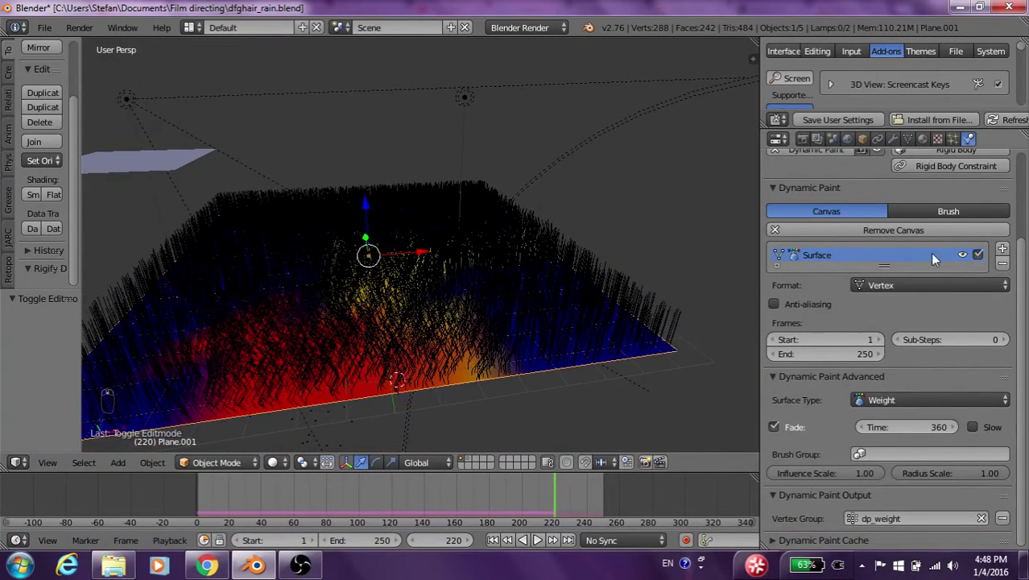
pyautogui.click(1002, 249)
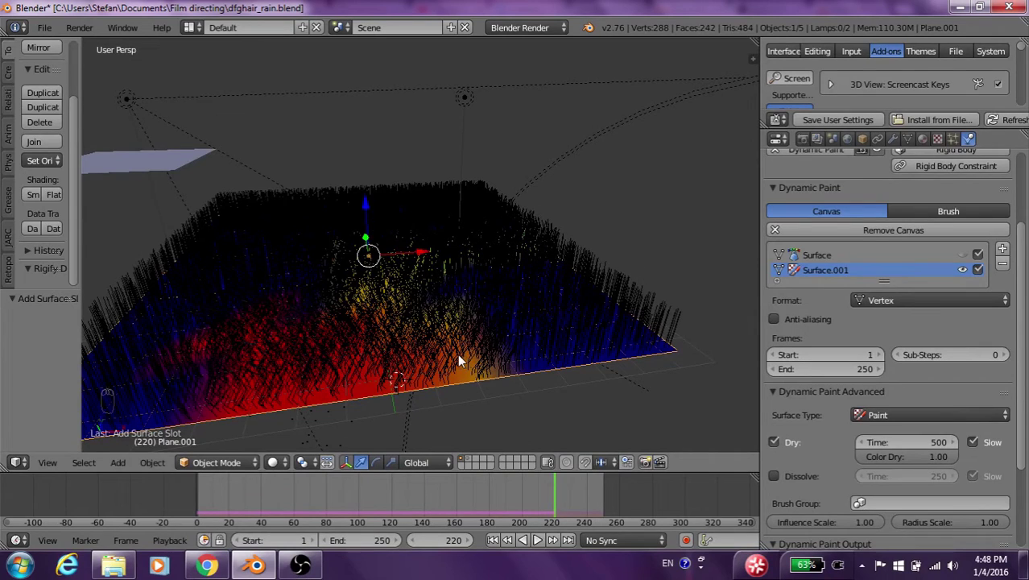
pyautogui.click(493, 540)
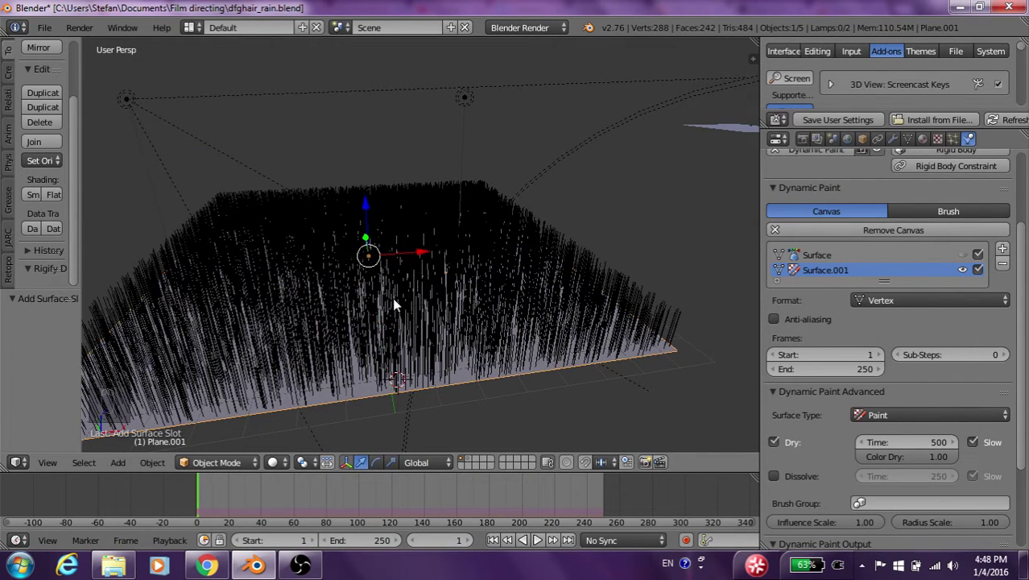
pyautogui.hotkey('alt', 'a')
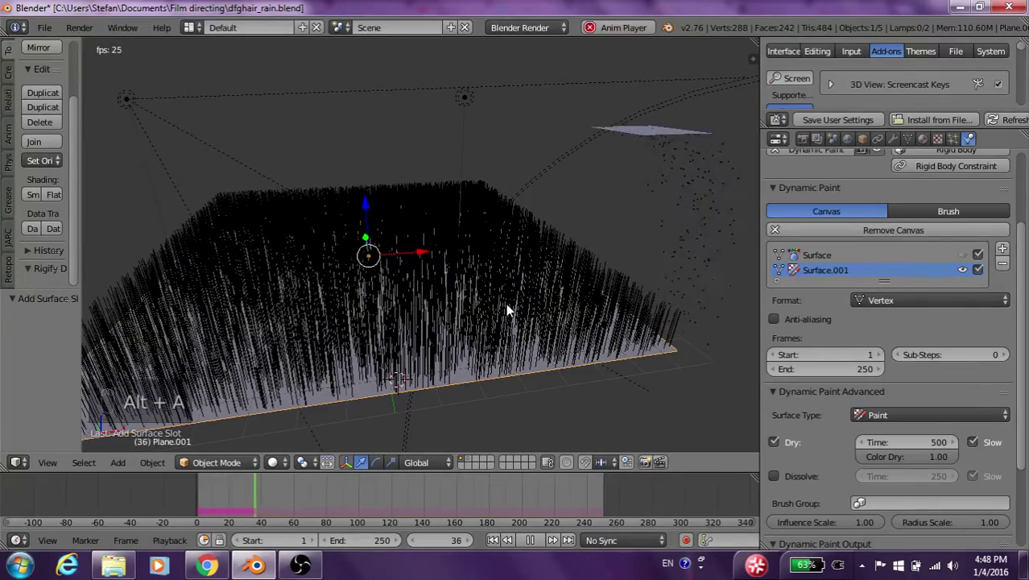
pyautogui.moveTo(502, 292); pyautogui.dragTo(420, 241, button='middle')
pyautogui.hotkey('alt', 'a')
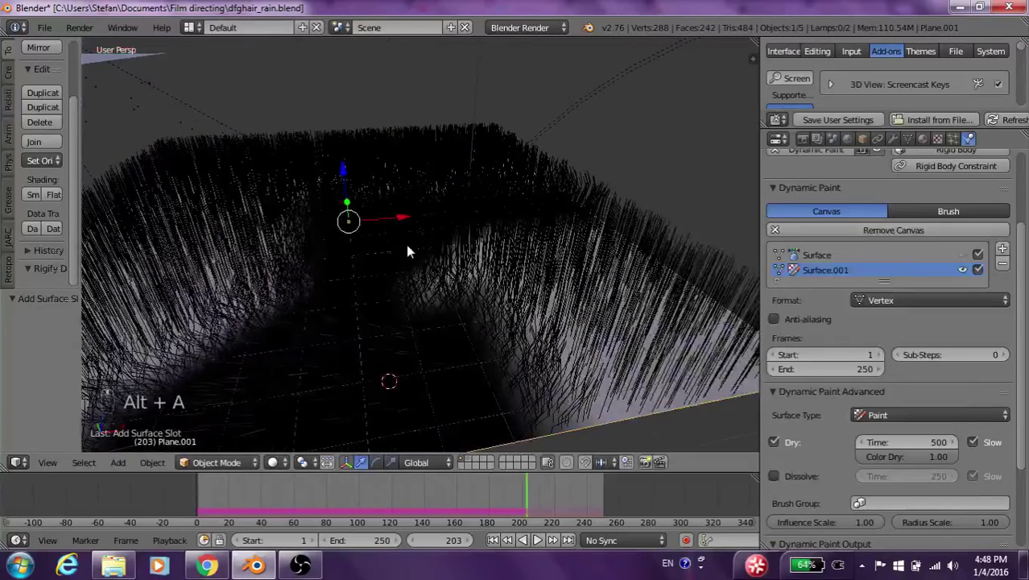
# Enable Dissolve with a time of 360 on the new paint surface and replay the animation from the first frame
pyautogui.click(777, 476)
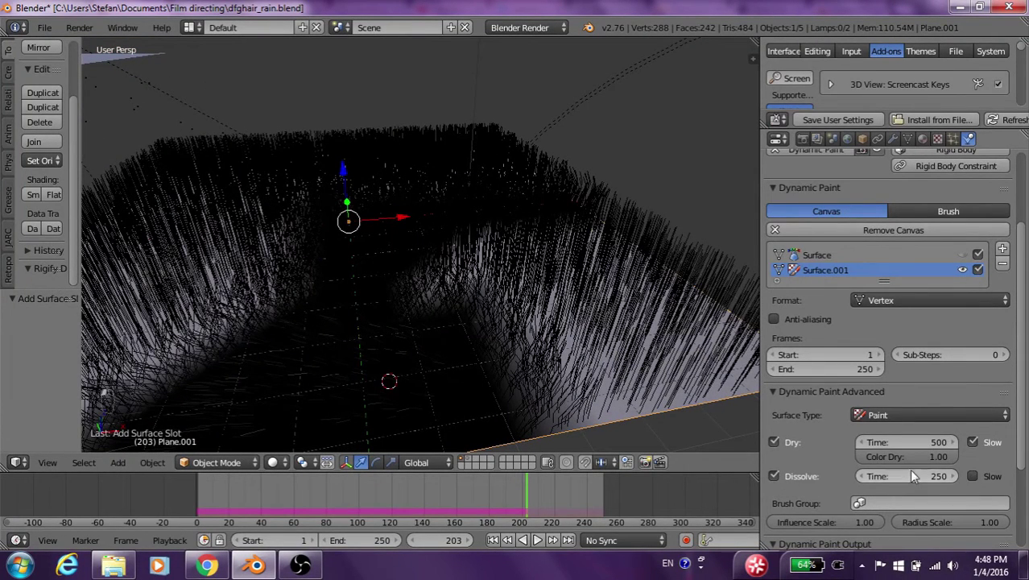
pyautogui.moveTo(913, 476); pyautogui.dragTo(960, 475)
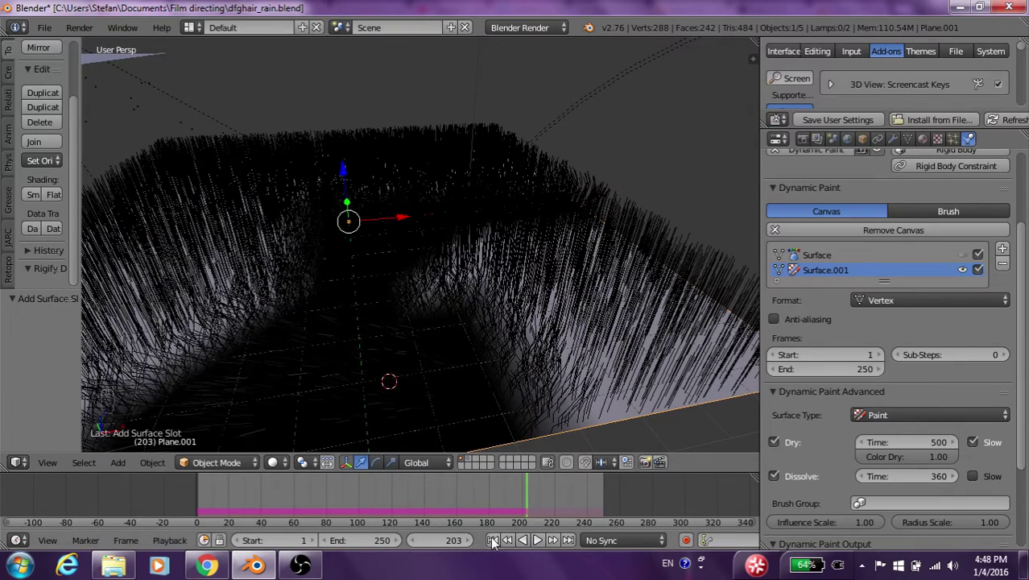
pyautogui.click(492, 540)
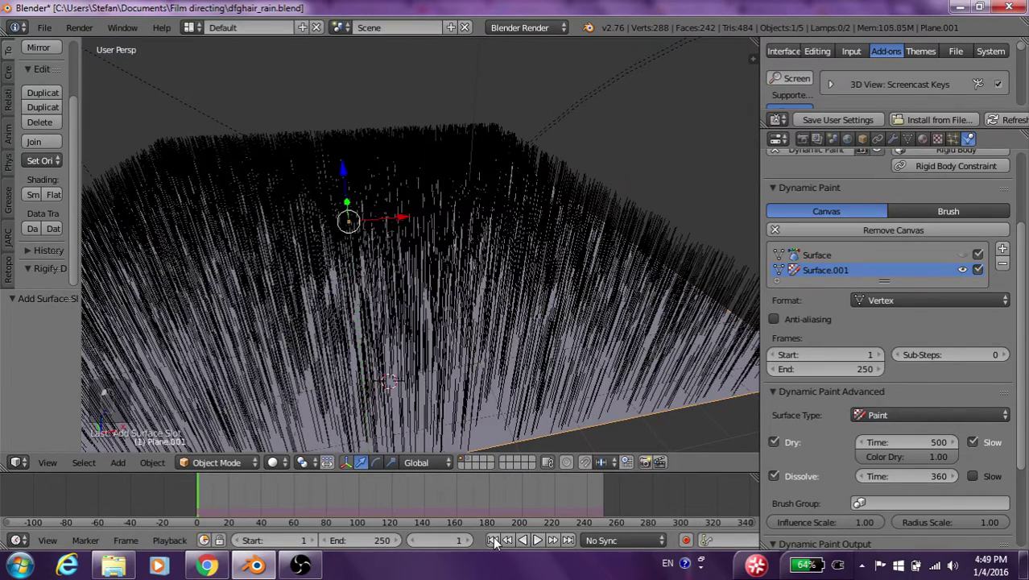
pyautogui.hotkey('alt', 'a')
pyautogui.moveTo(540, 292); pyautogui.dragTo(575, 202, button='middle')
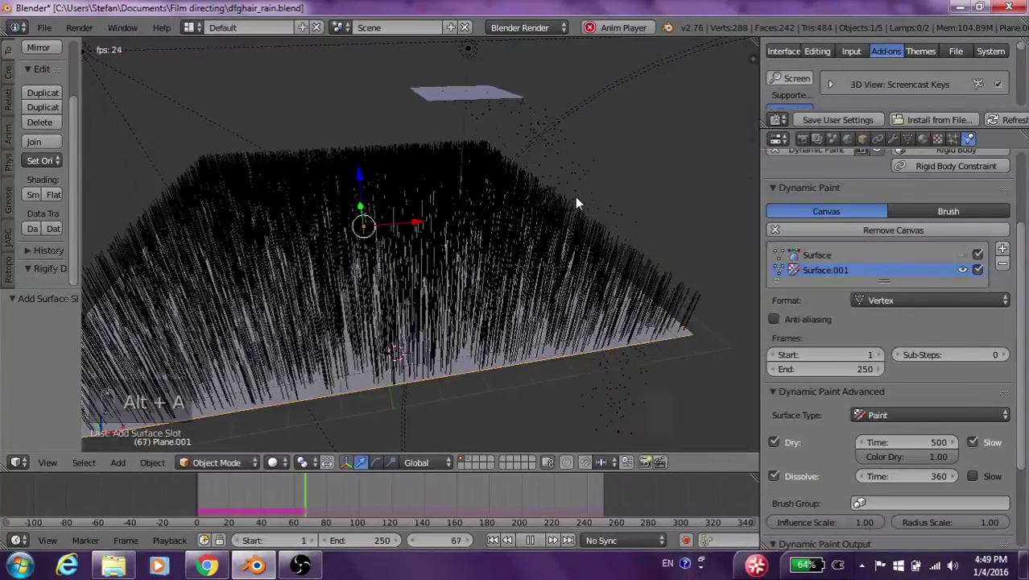
pyautogui.moveTo(511, 199); pyautogui.dragTo(352, 231, button='middle')
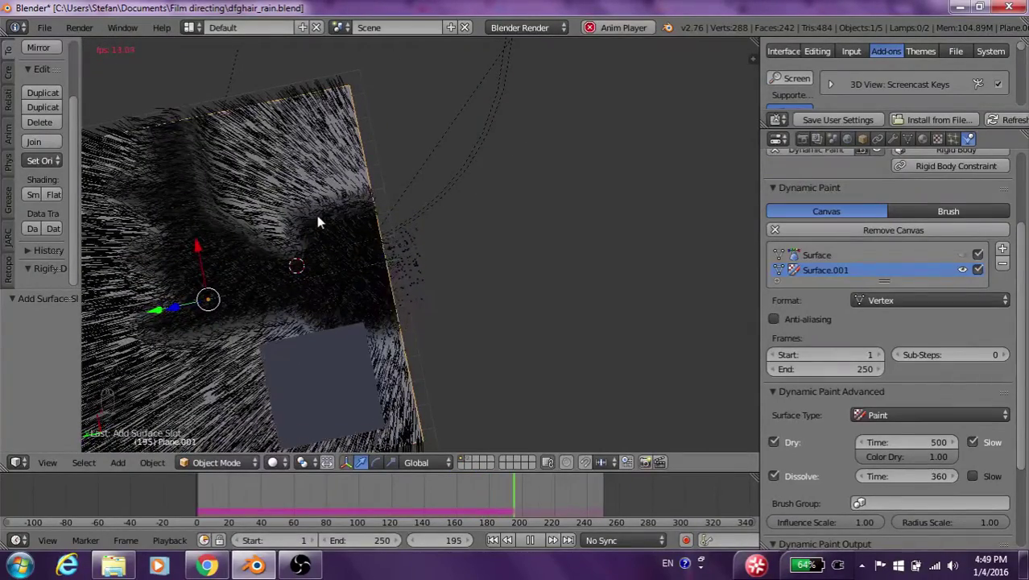
pyautogui.hotkey('alt', 'a')
pyautogui.moveTo(363, 215); pyautogui.dragTo(488, 241, button='middle')
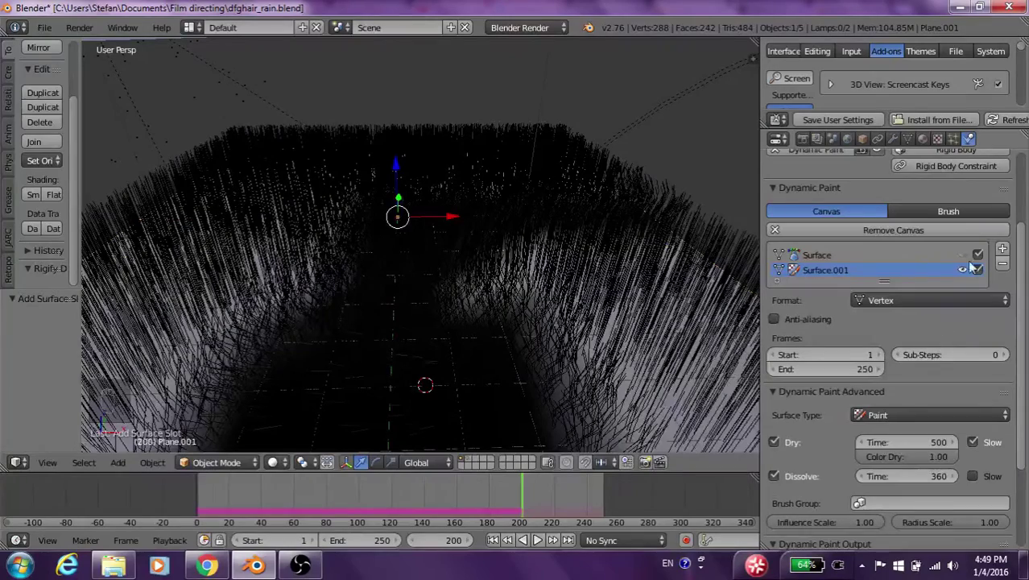
# Change the paint surface's format to Image Sequence and bring up its output settings
pyautogui.click(922, 299)
pyautogui.click(905, 261)
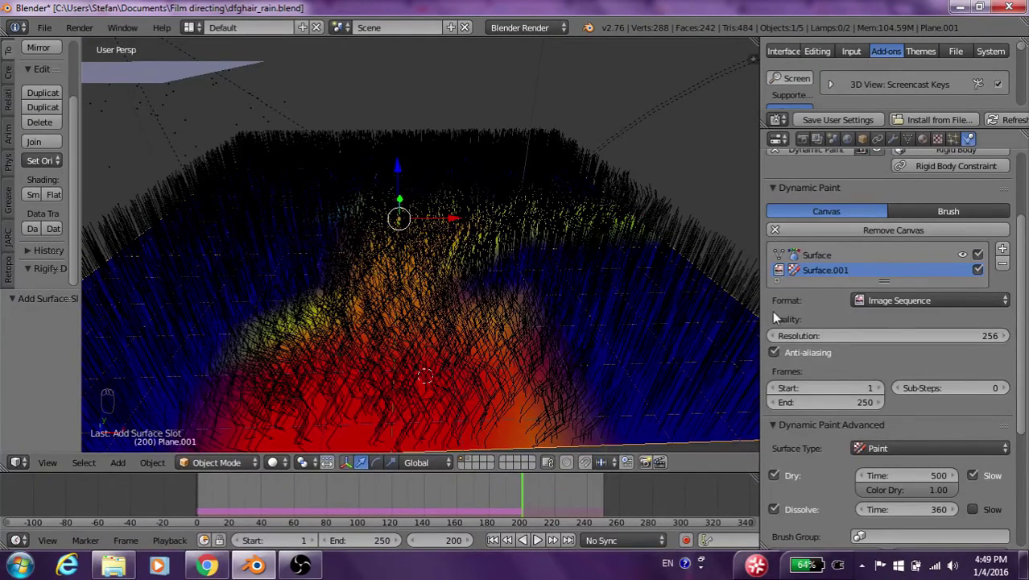
pyautogui.scroll(-5, 887, 402)
pyautogui.scroll(-2, 886, 398)
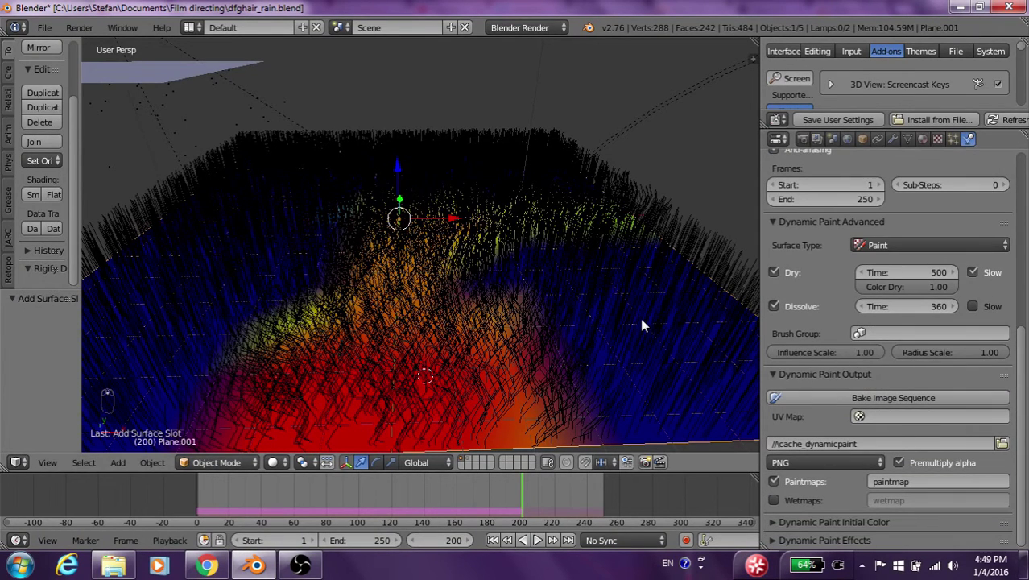
# UV-map the whole ground plane mesh with Project From View in top view, returning to Object Mode when done
pyautogui.moveTo(644, 324); pyautogui.dragTo(631, 319, button='middle')
pyautogui.press('Tab')
pyautogui.moveTo(616, 268); pyautogui.dragTo(583, 277, button='middle')
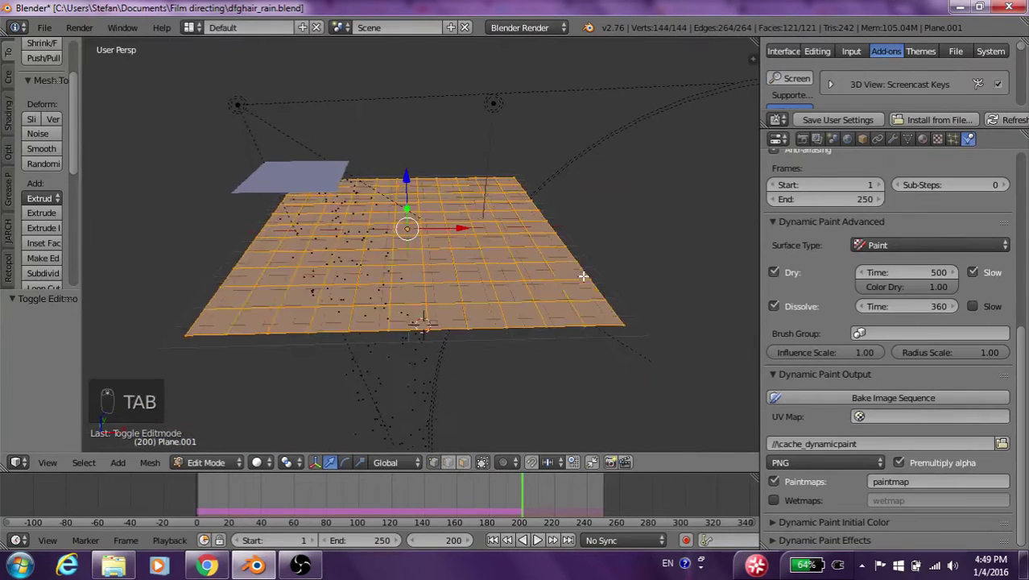
pyautogui.click(48, 461)
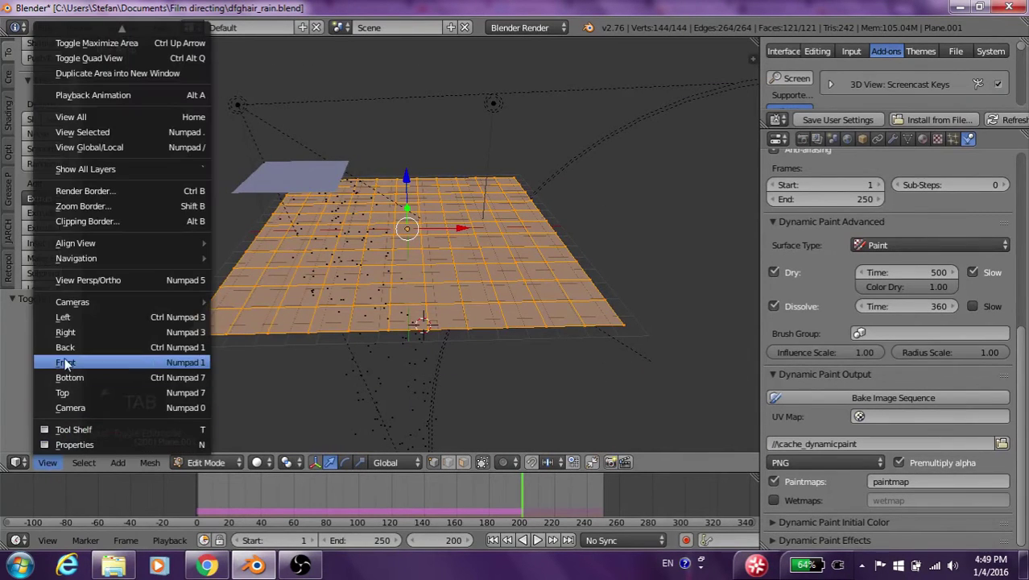
pyautogui.click(61, 392)
pyautogui.scroll(-2, 320, 250)
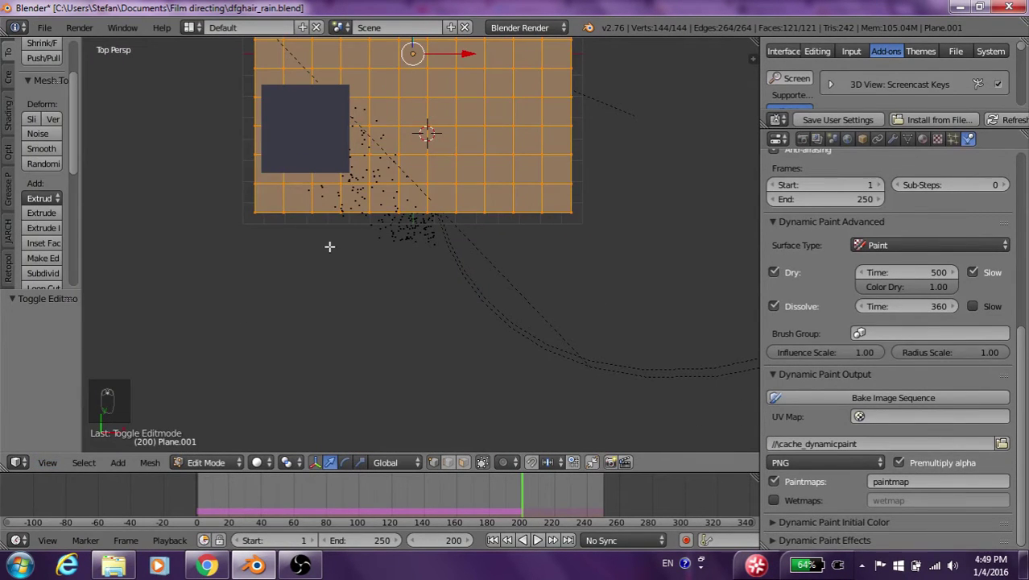
pyautogui.keyDown('shift'); pyautogui.scroll(5, 360, 230); pyautogui.keyUp('shift')
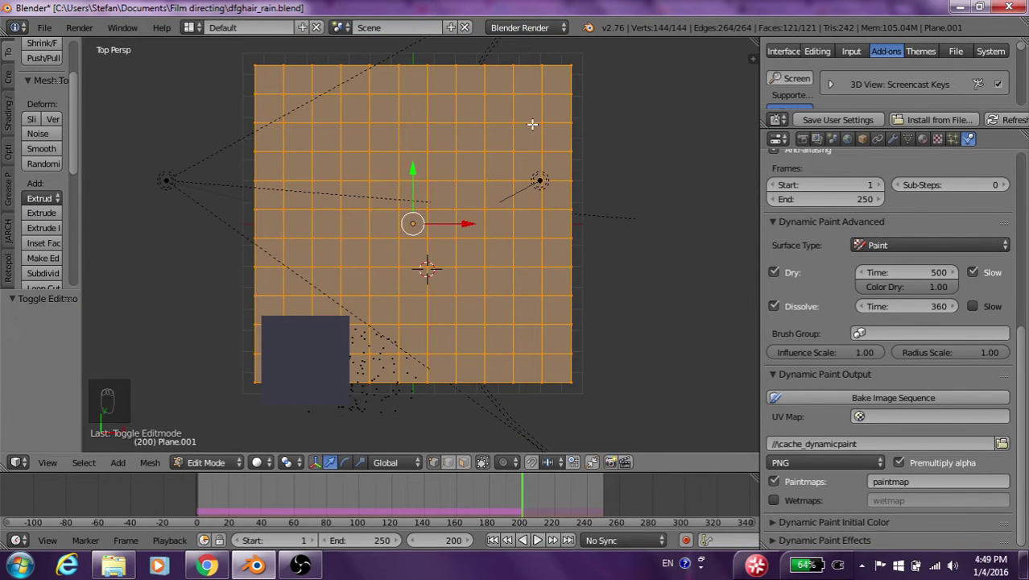
pyautogui.press('u')
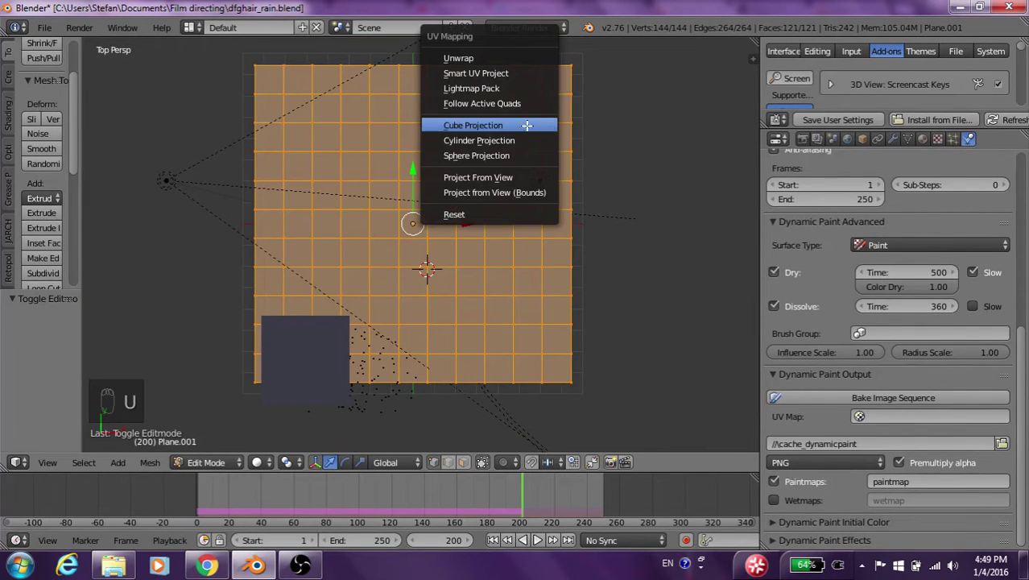
pyautogui.click(510, 176)
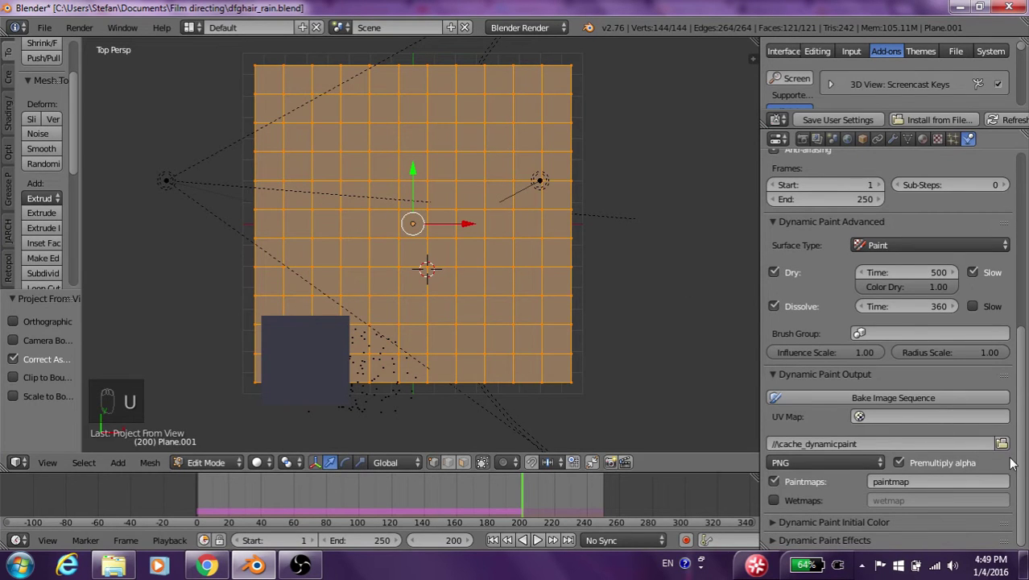
pyautogui.press('Tab')
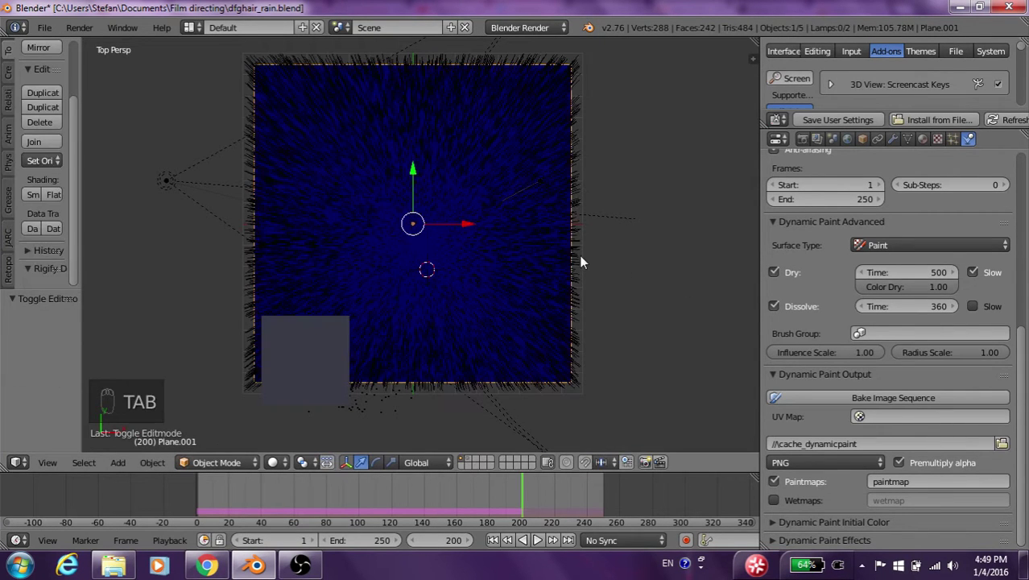
pyautogui.moveTo(562, 286); pyautogui.dragTo(604, 308, button='middle')
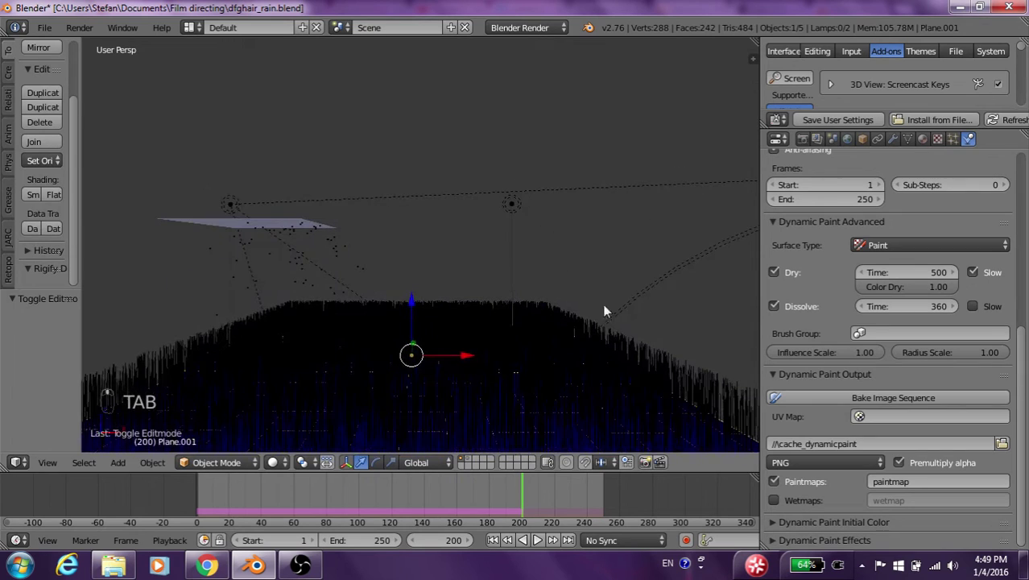
# Assign UVMap as the paint surface's output UV map and dismiss the chat notifications
pyautogui.click(908, 415)
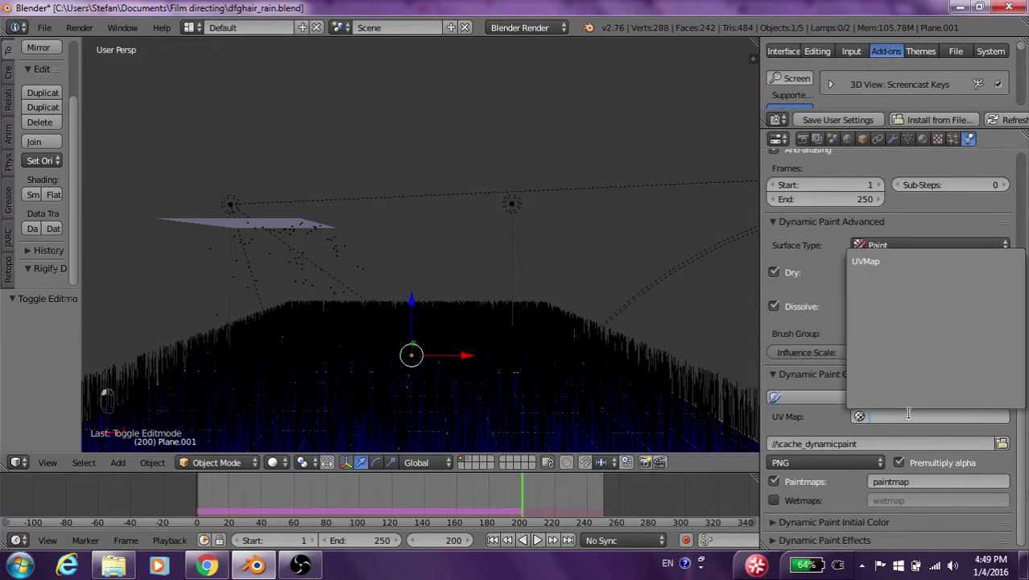
pyautogui.click(872, 259)
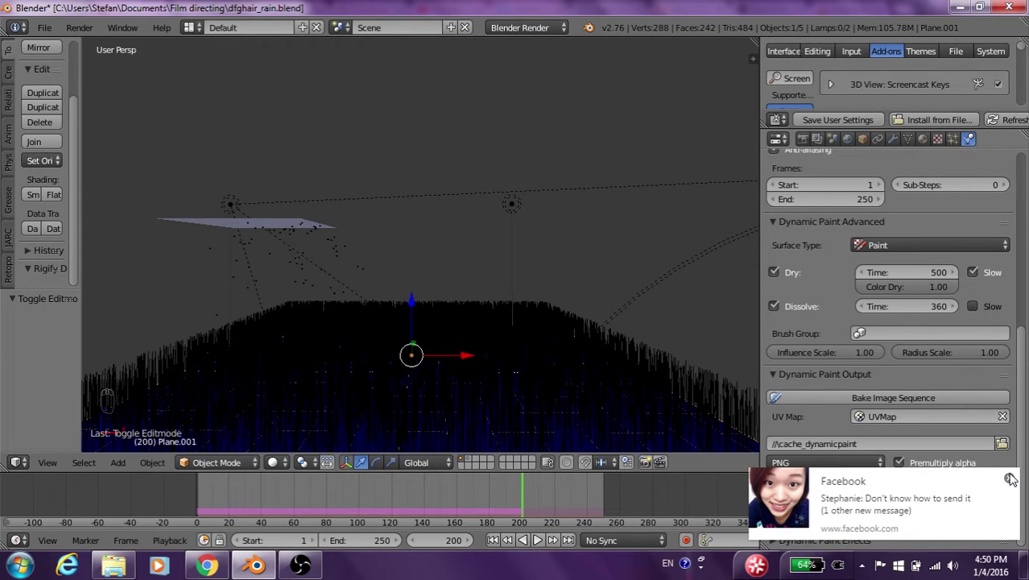
pyautogui.click(1008, 478)
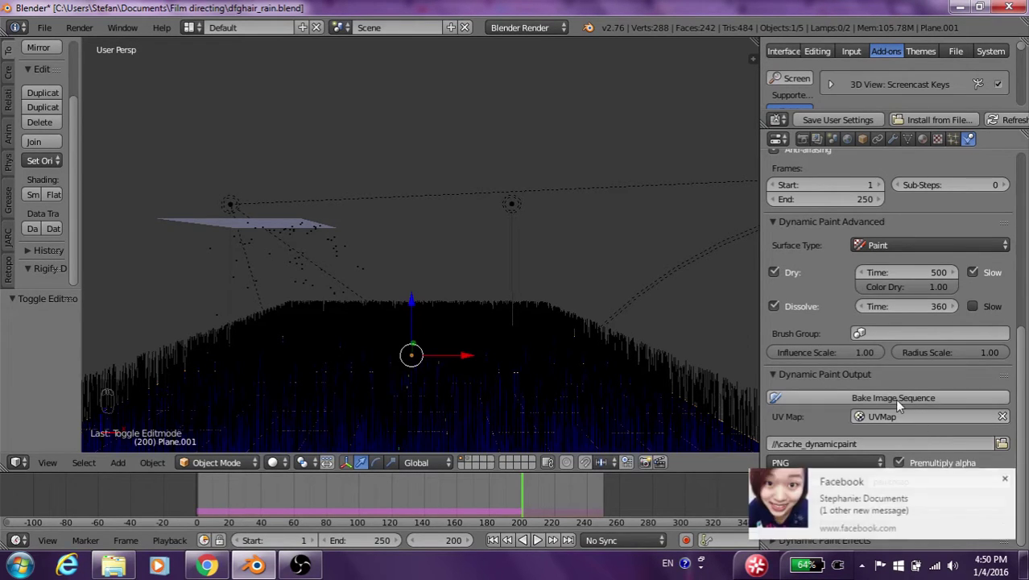
pyautogui.click(1002, 478)
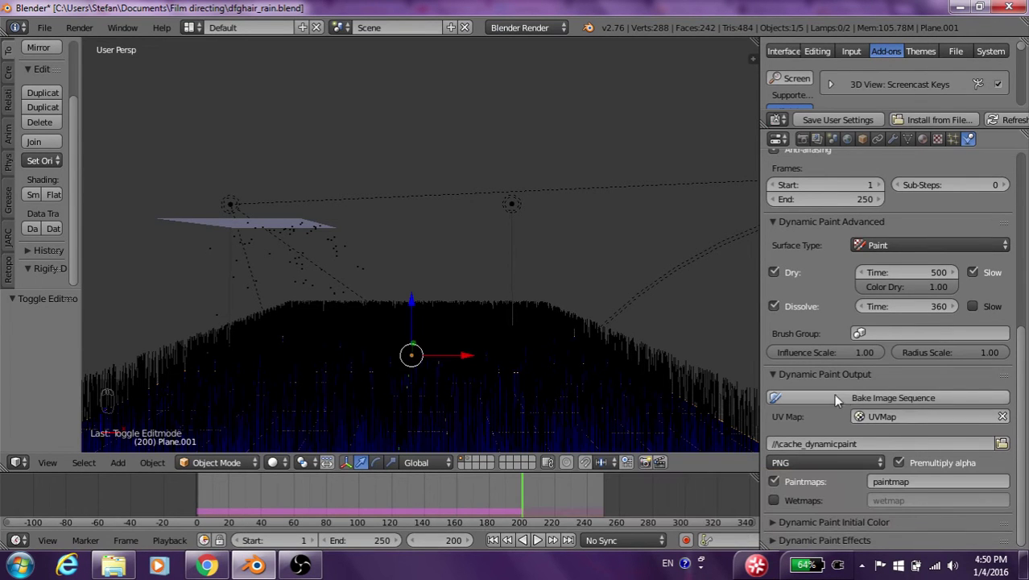
# Set the paint output folder to C:\TEST_HAIR and bake the image sequence
pyautogui.click(1001, 444)
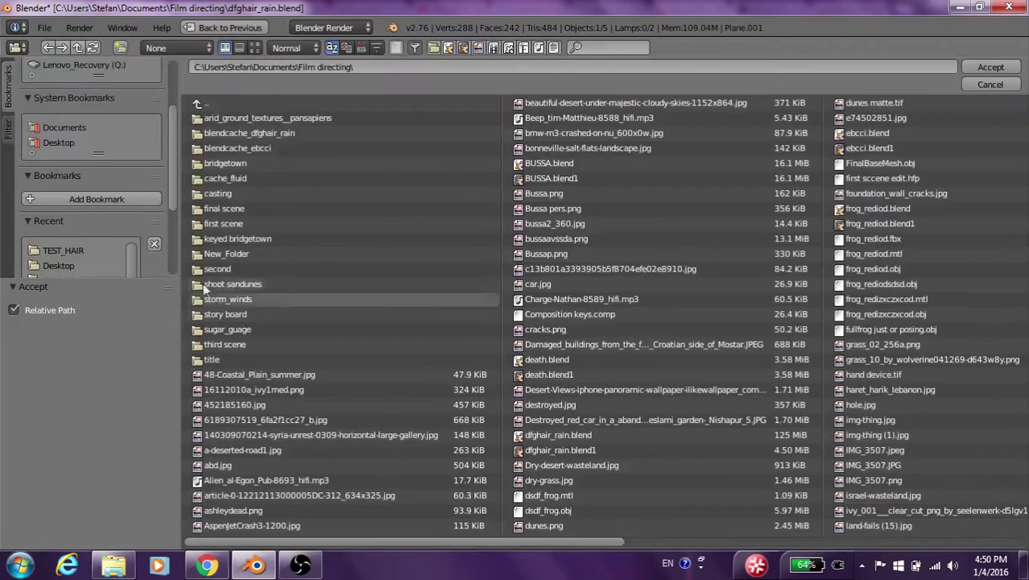
pyautogui.click(70, 248)
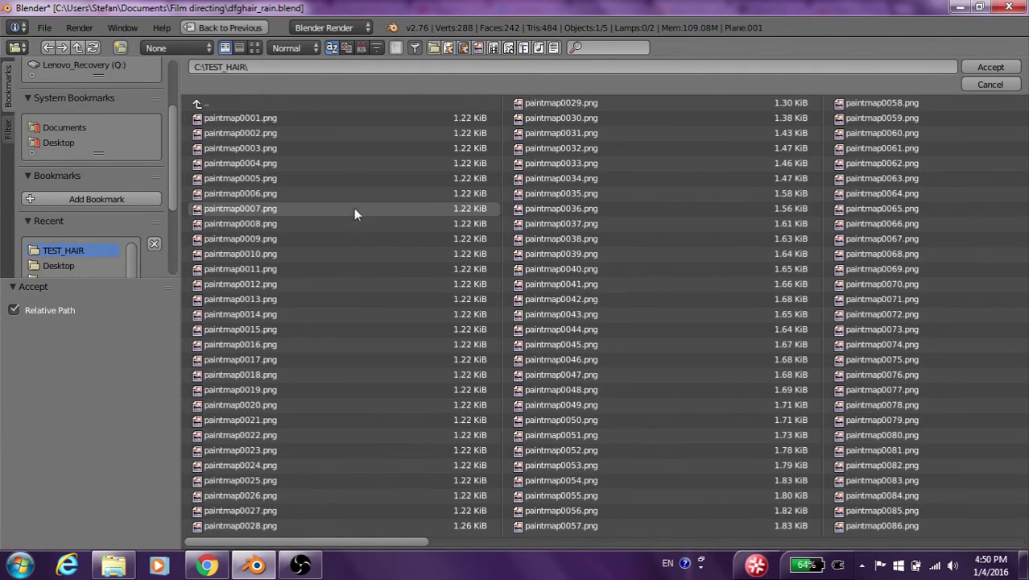
pyautogui.click(993, 67)
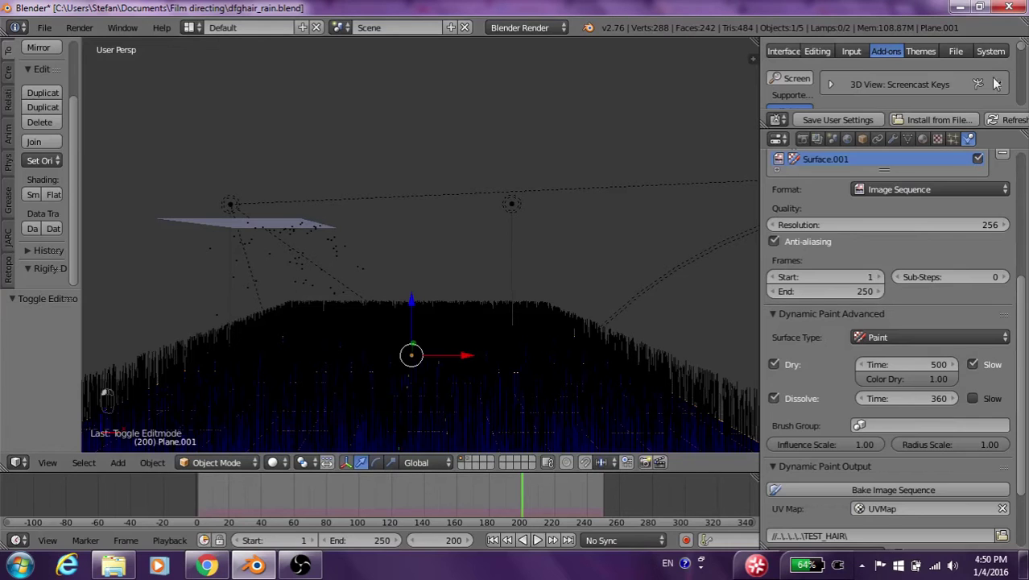
pyautogui.scroll(-2, 926, 385)
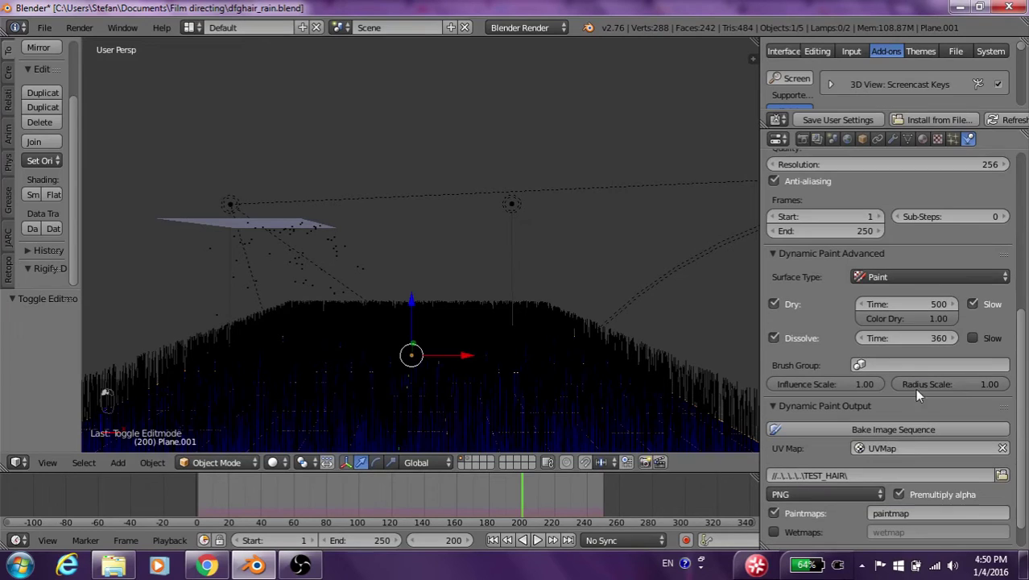
pyautogui.click(891, 426)
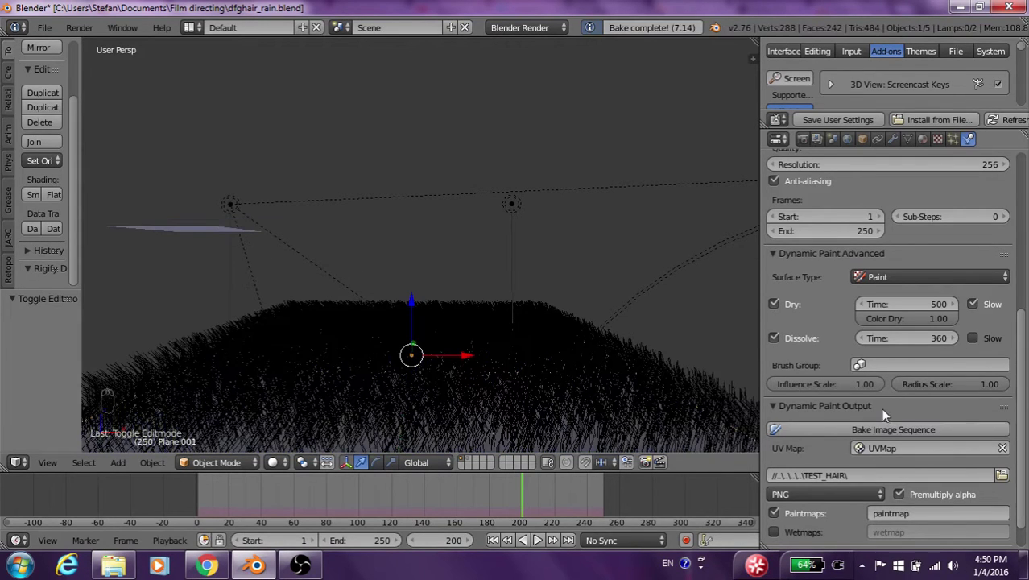
# Return the animation to the first frame with the whole fur plane in view
pyautogui.click(493, 541)
pyautogui.moveTo(520, 300); pyautogui.dragTo(727, 289, button='middle')
pyautogui.scroll(6, 832, 285)
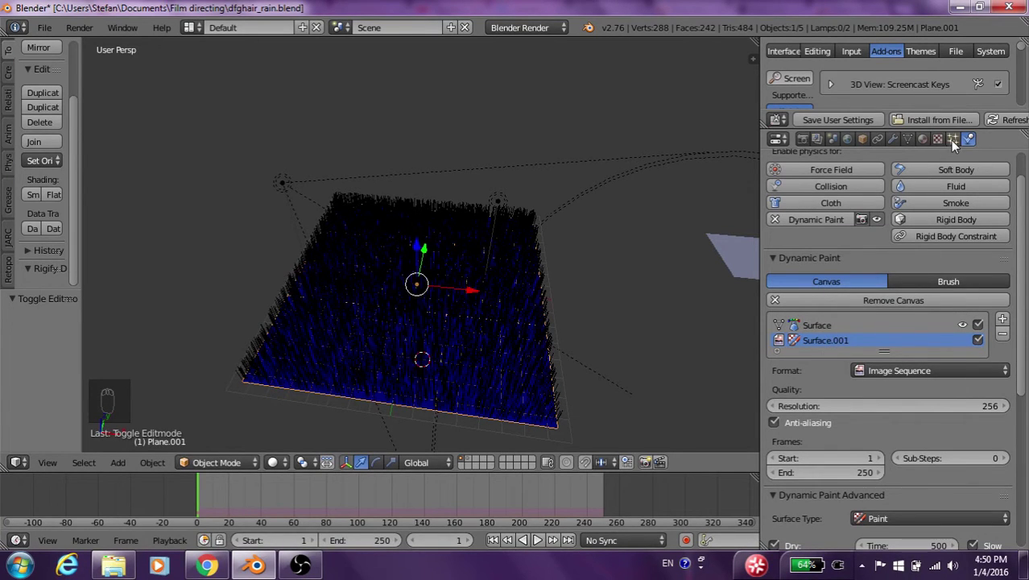
# Create a new material for the fur plane
pyautogui.click(923, 139)
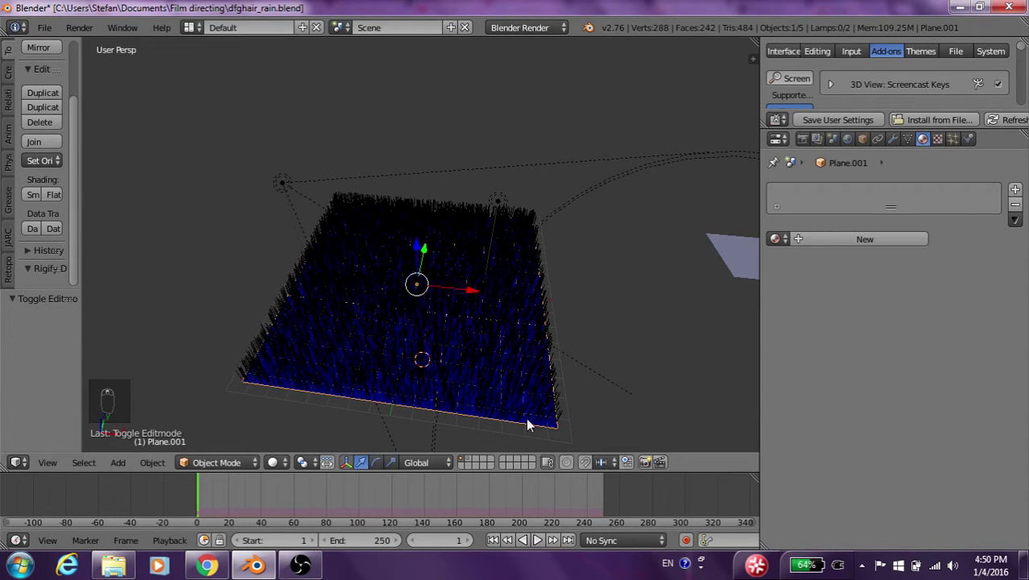
pyautogui.click(874, 233)
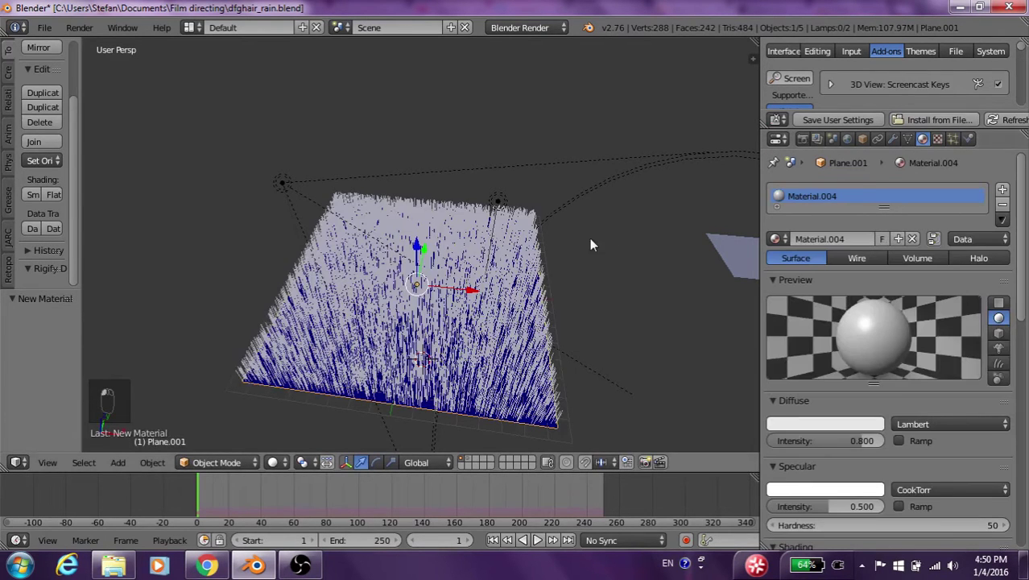
# Play the animation and examine from above and from the side how the fur reacts to the falling particles
pyautogui.scroll(2, 589, 239)
pyautogui.scroll(-4, 562, 257)
pyautogui.hotkey('alt', 'a')
pyautogui.scroll(2, 534, 226)
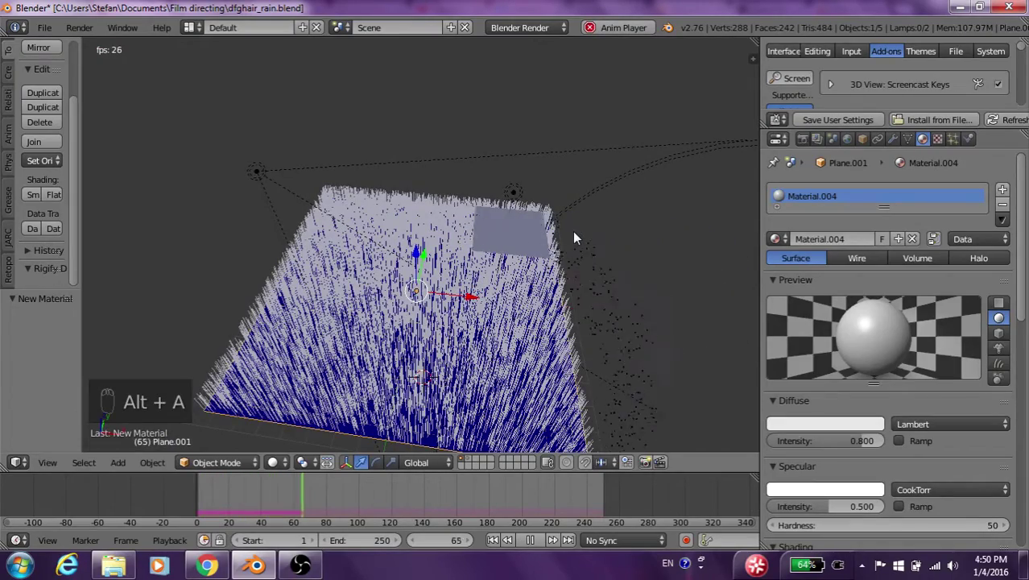
pyautogui.scroll(3, 574, 231)
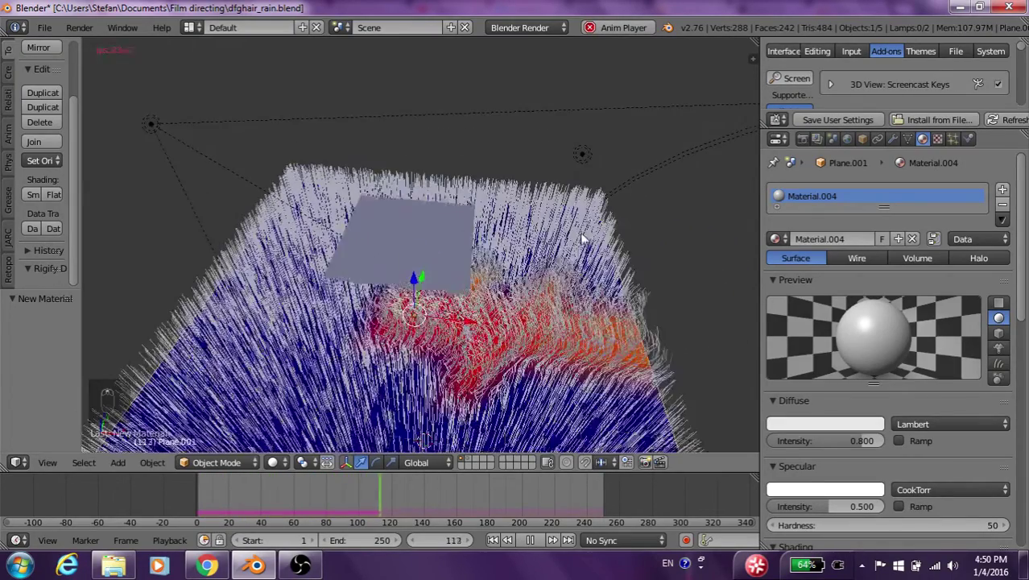
pyautogui.scroll(-3, 542, 236)
pyautogui.moveTo(542, 237); pyautogui.dragTo(487, 285, button='middle')
pyautogui.scroll(3, 525, 276)
pyautogui.scroll(-4, 500, 267)
pyautogui.hotkey('alt', 'a')
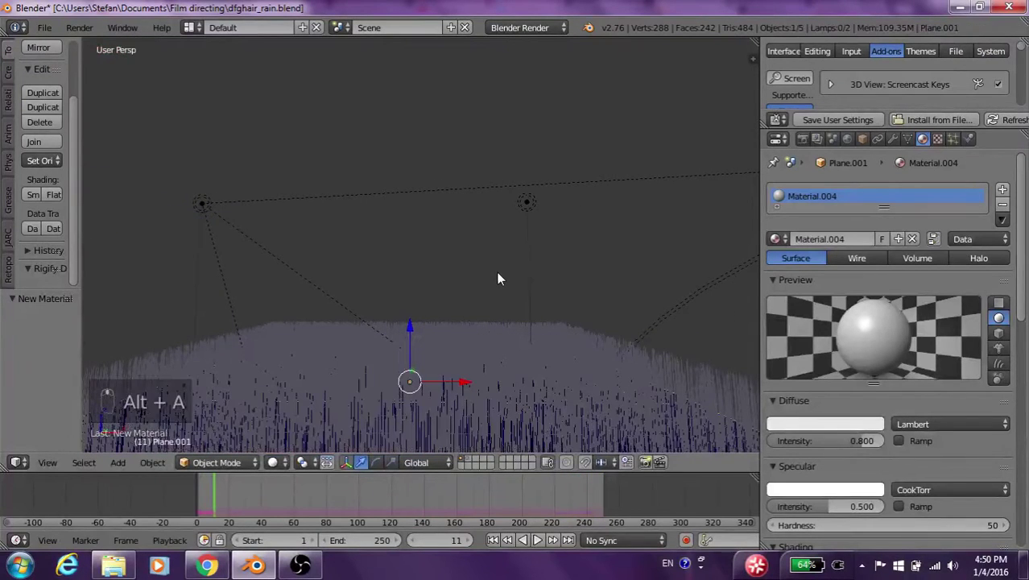
pyautogui.scroll(-2, 532, 270)
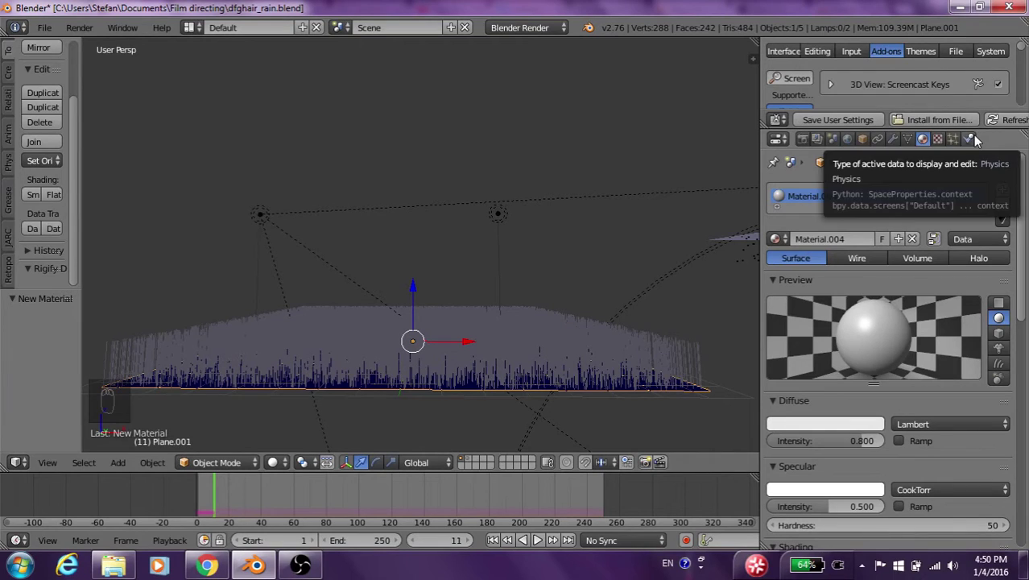
# Add an image texture to the fur plane's material and load all the paintmap PNG files from C:\TEST_HAIR as its image sequence
pyautogui.click(938, 140)
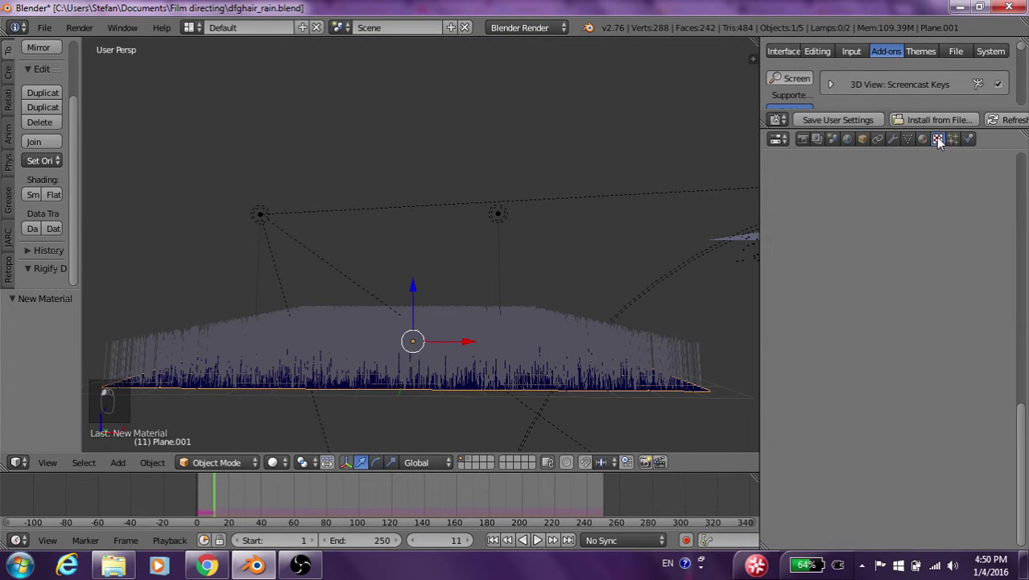
pyautogui.click(953, 244)
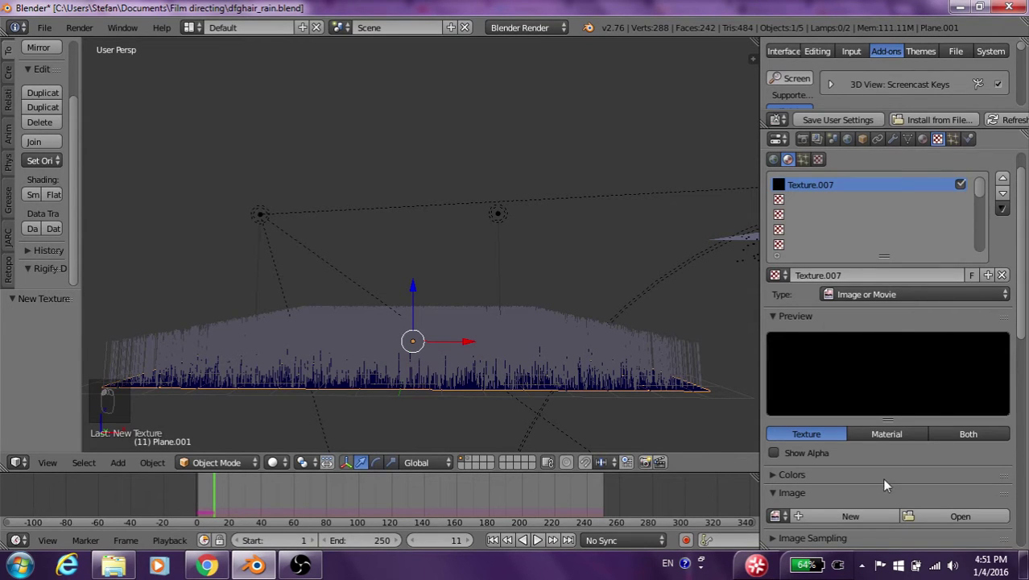
pyautogui.scroll(-3, 927, 475)
pyautogui.click(927, 422)
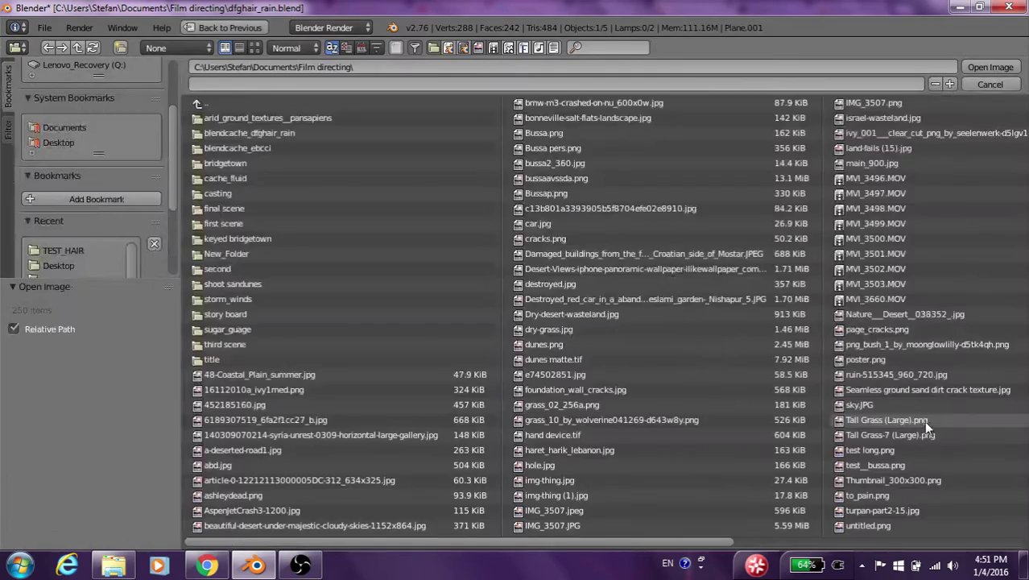
pyautogui.click(63, 251)
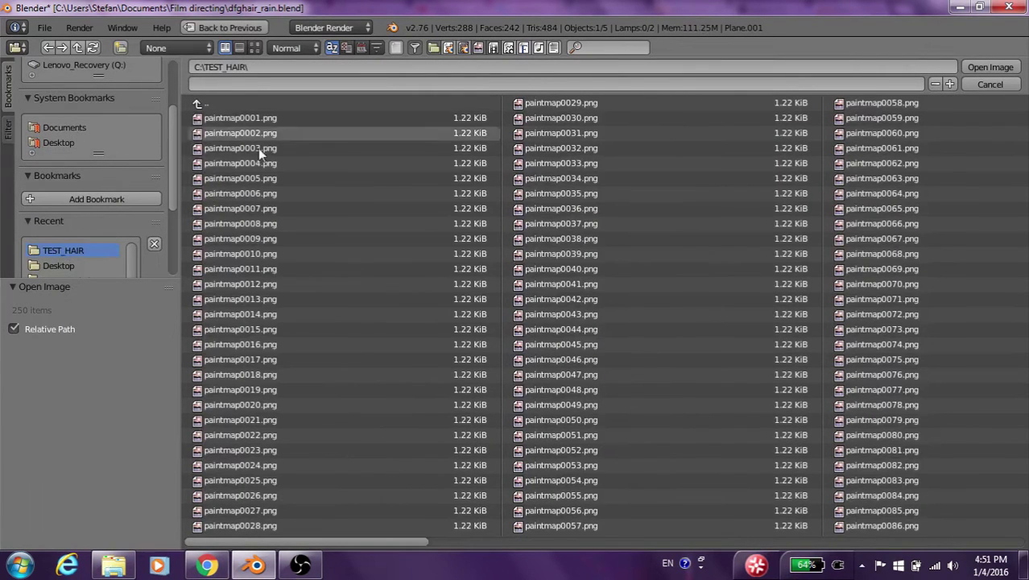
pyautogui.press('a')
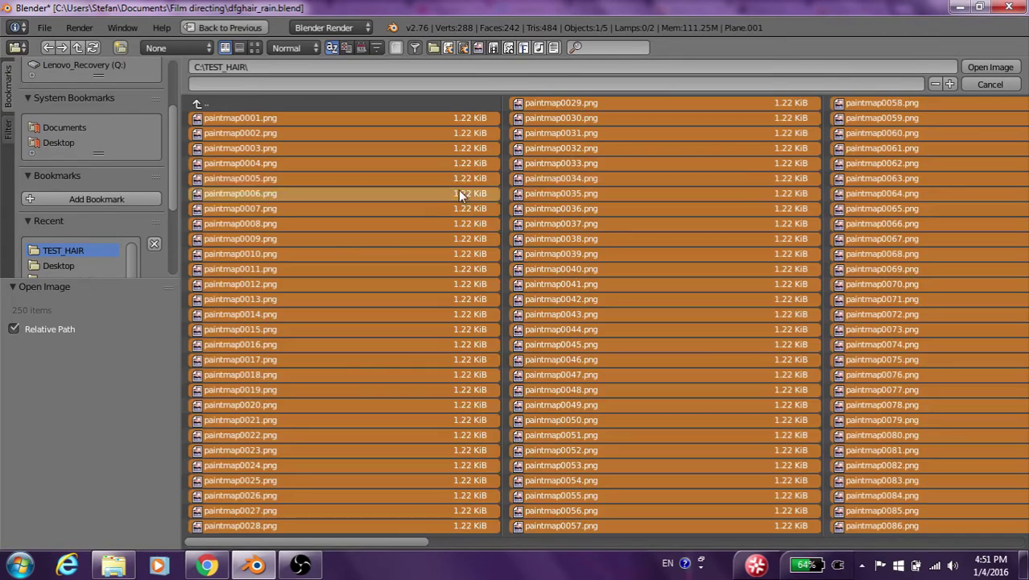
pyautogui.click(978, 68)
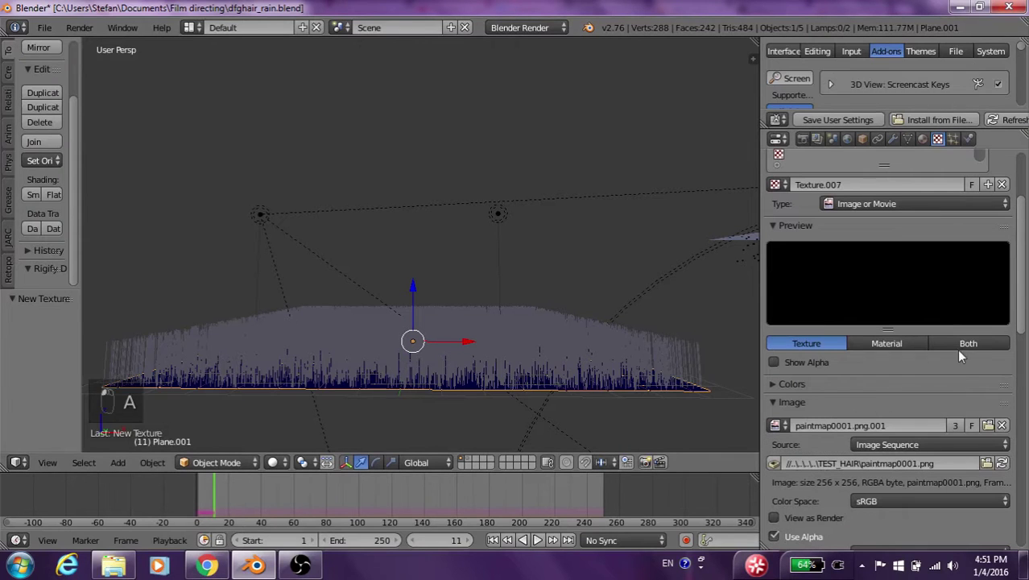
# Match the image sequence to the movie length and map the texture with the UVMap coordinates
pyautogui.scroll(-3, 793, 314)
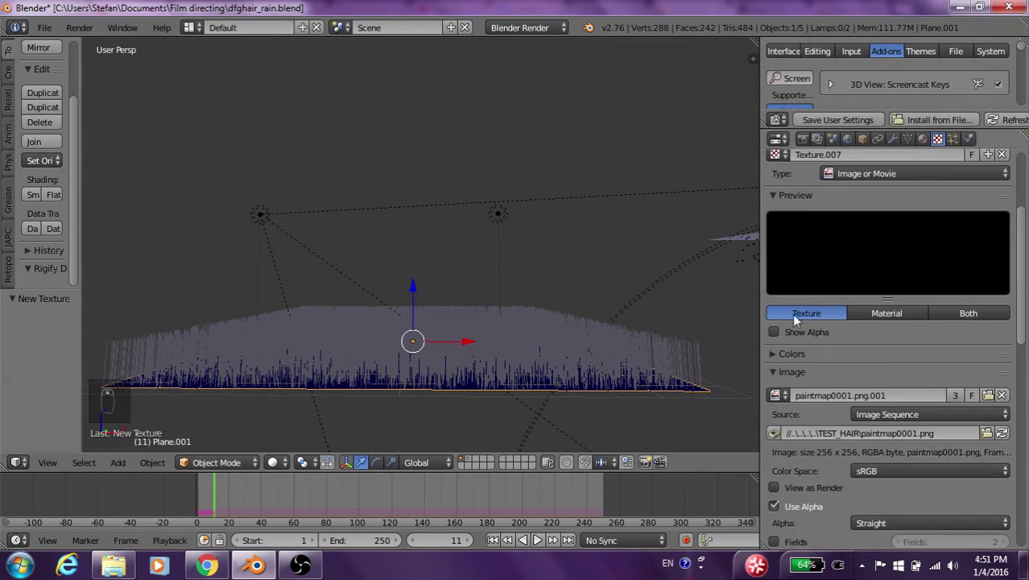
pyautogui.scroll(-3, 937, 285)
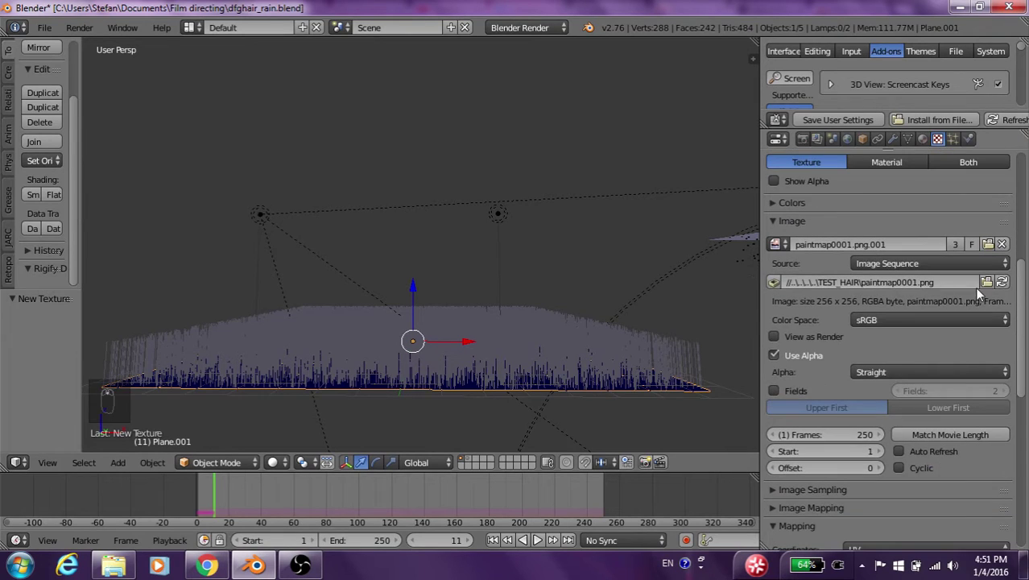
pyautogui.scroll(-2, 934, 339)
pyautogui.click(947, 372)
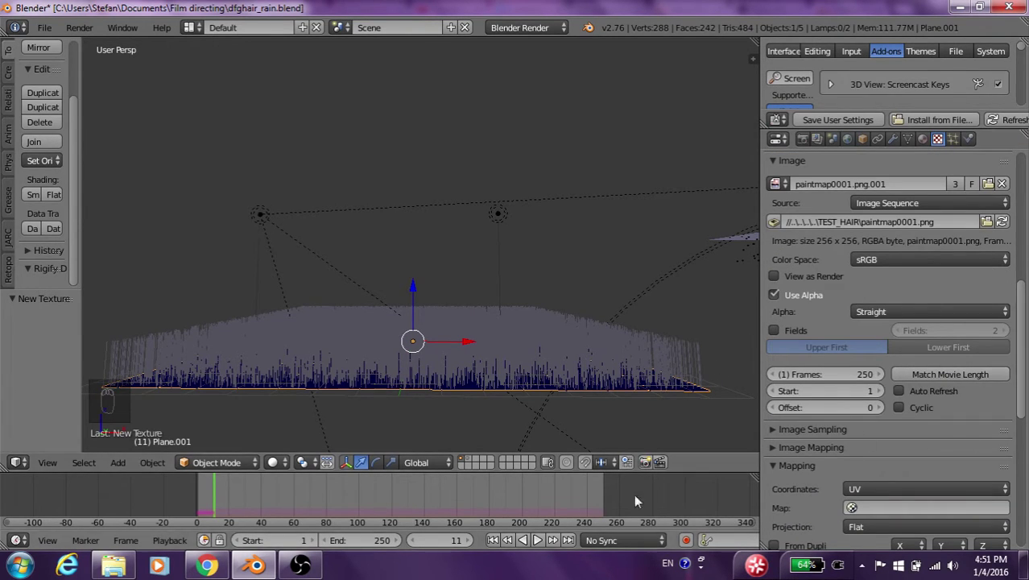
pyautogui.click(867, 508)
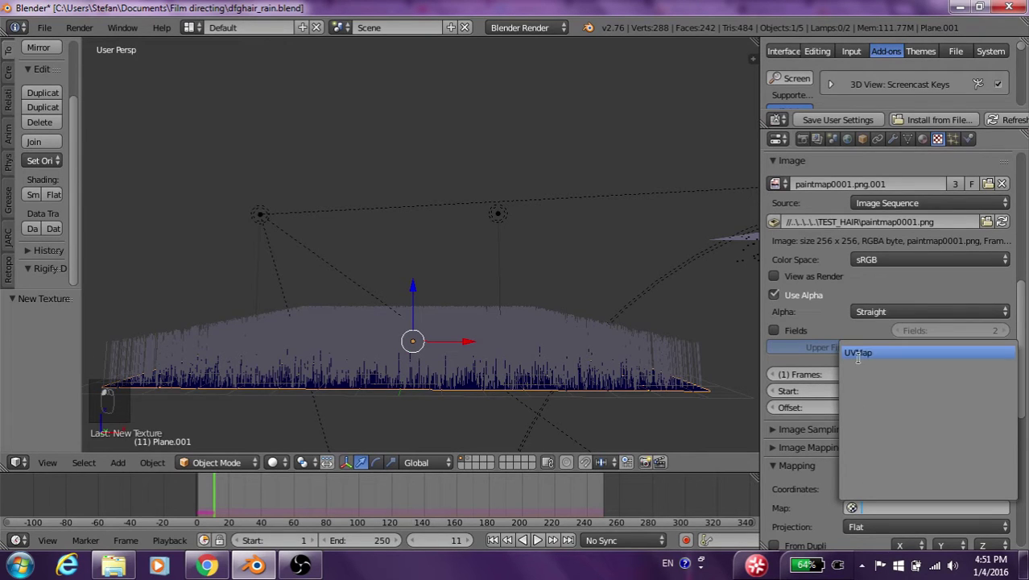
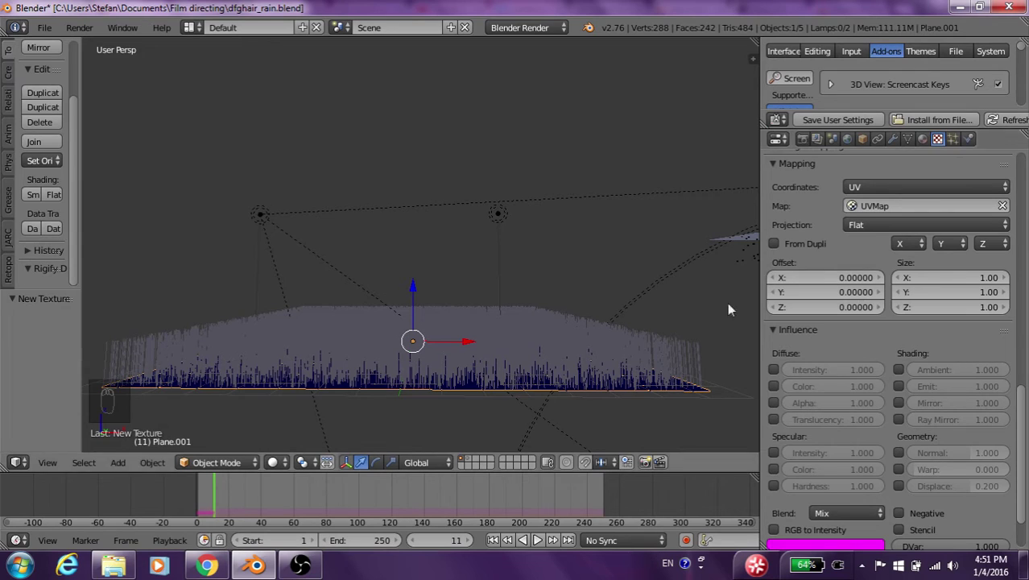
# Enable the texture's Mirror and Ray Mirror influences, setting Mirror to 0.742 and Ray Mirror to 0.328
pyautogui.click(898, 403)
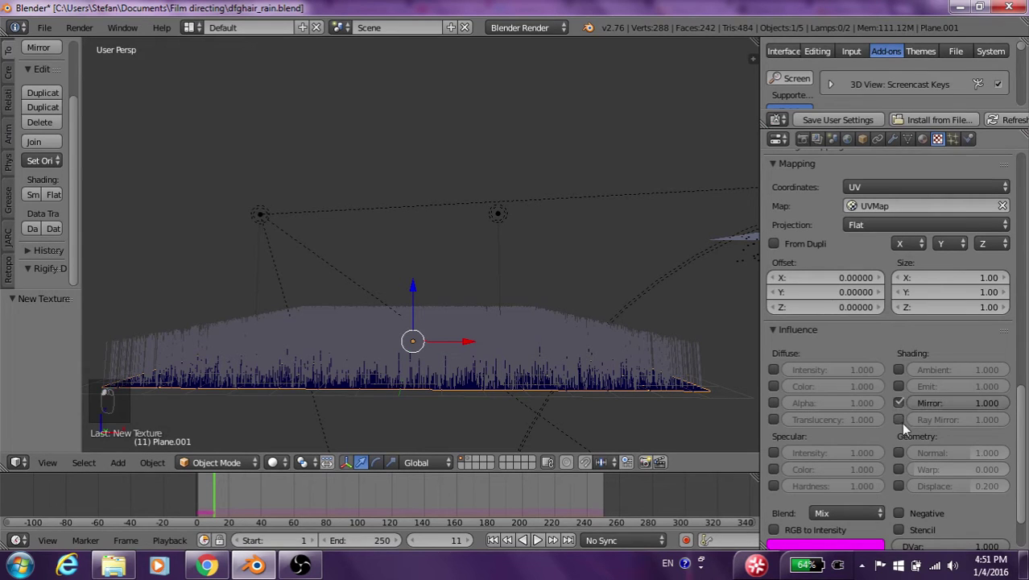
pyautogui.click(897, 420)
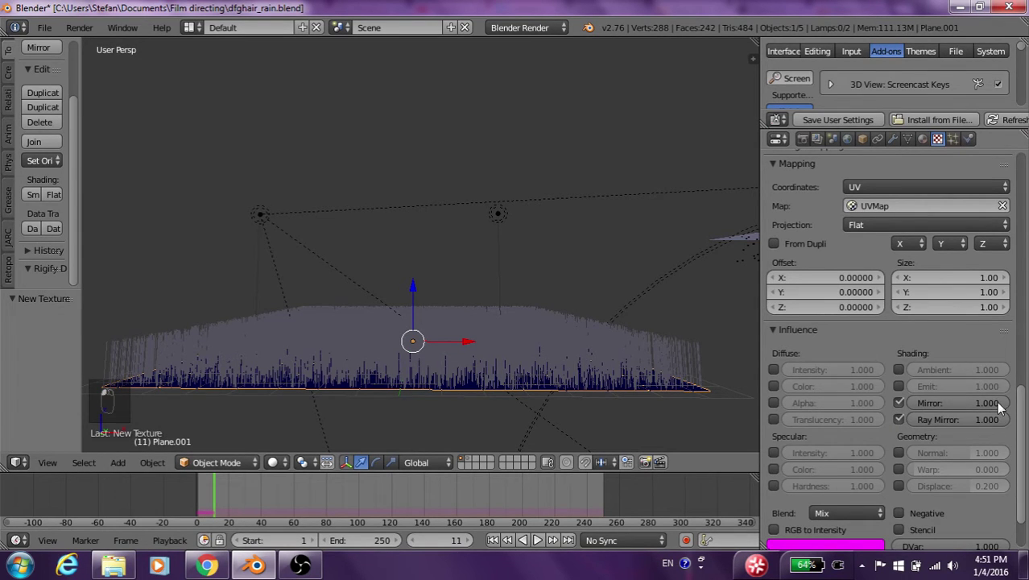
pyautogui.moveTo(998, 408); pyautogui.dragTo(929, 405)
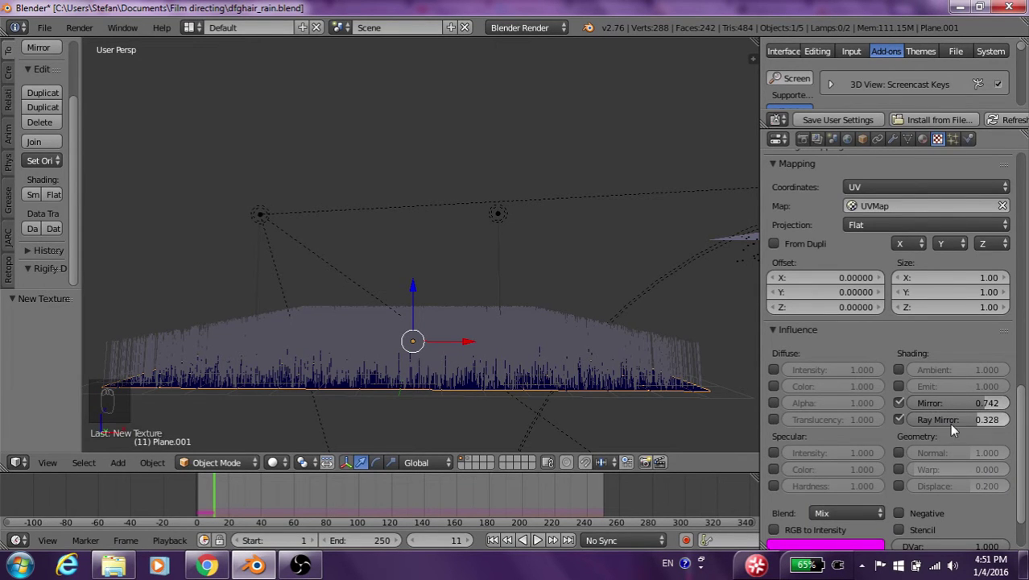
# Enable Mirror in the fur plane's material and expand its reflection settings
pyautogui.click(922, 139)
pyautogui.scroll(-8, 900, 310)
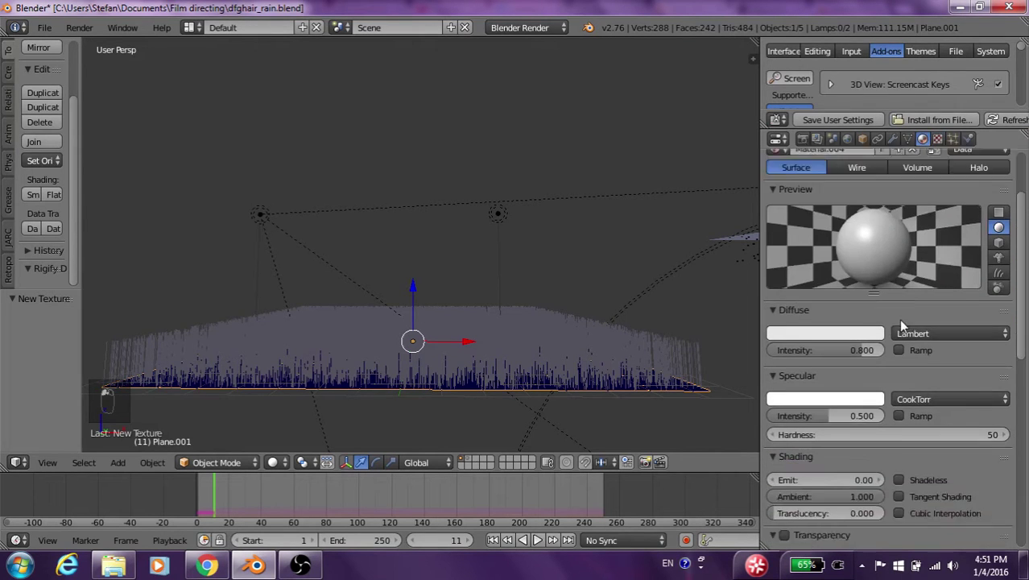
pyautogui.scroll(-3, 946, 334)
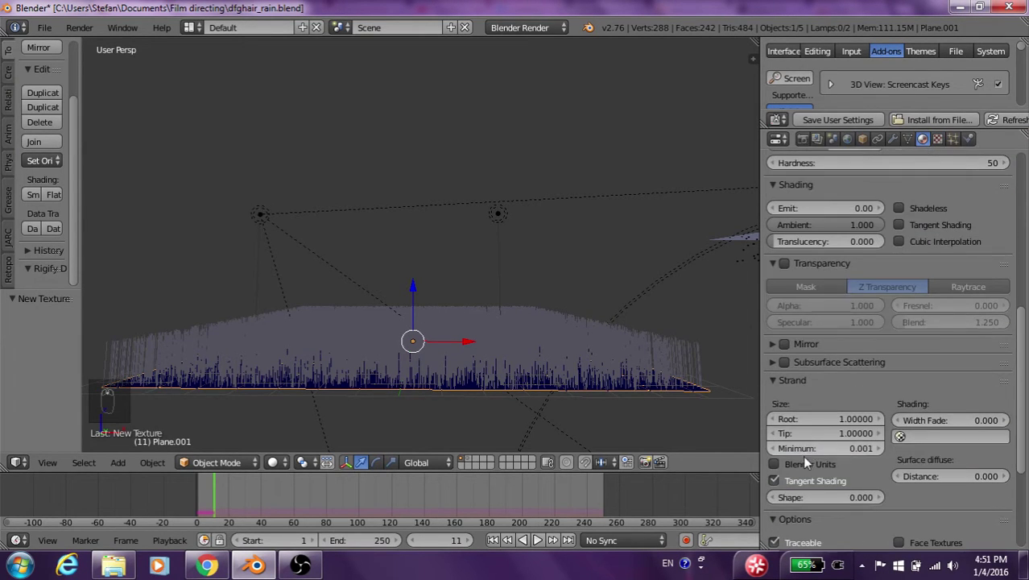
pyautogui.click(785, 343)
pyautogui.click(772, 347)
pyautogui.scroll(6, 936, 249)
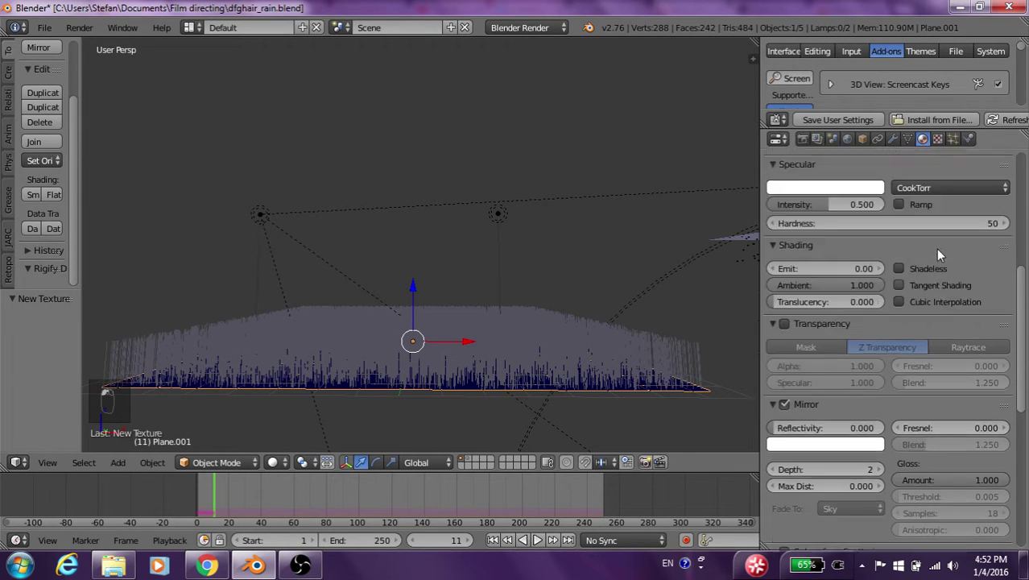
# Show both texture and material in the texture preview while playing the animation, stopping at frame 122
pyautogui.click(937, 139)
pyautogui.scroll(10, 937, 227)
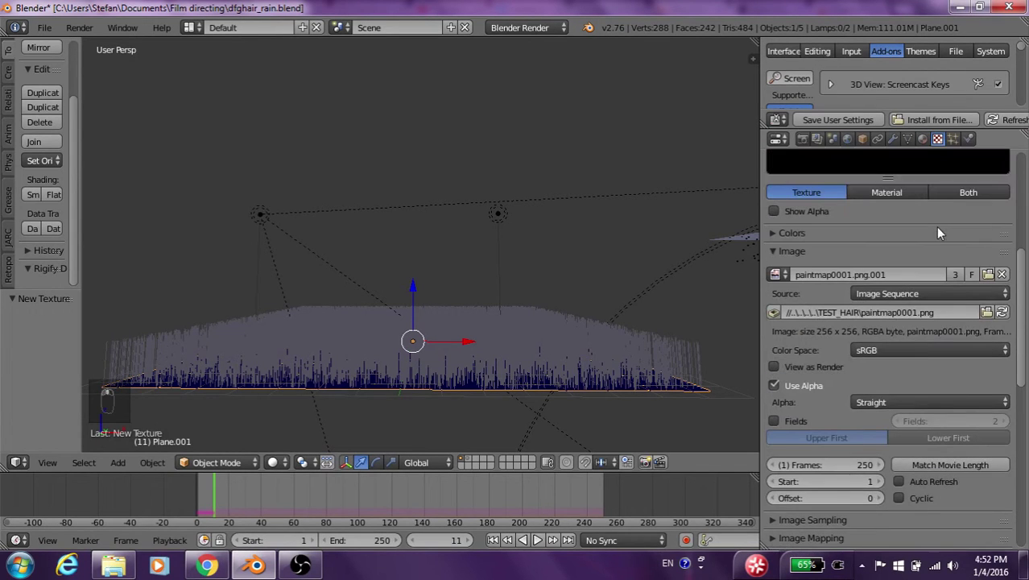
pyautogui.hotkey('alt', 'a')
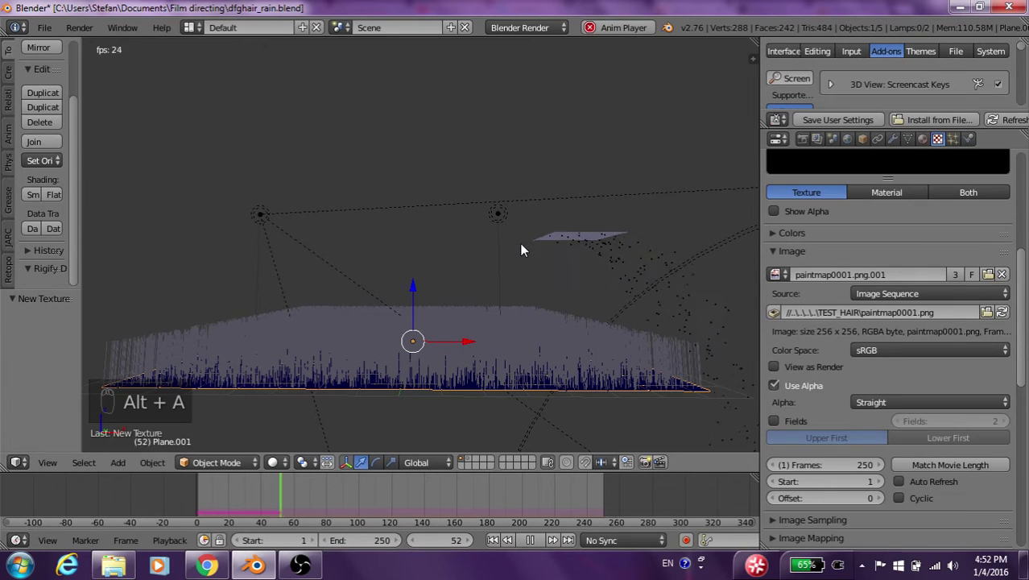
pyautogui.click(968, 192)
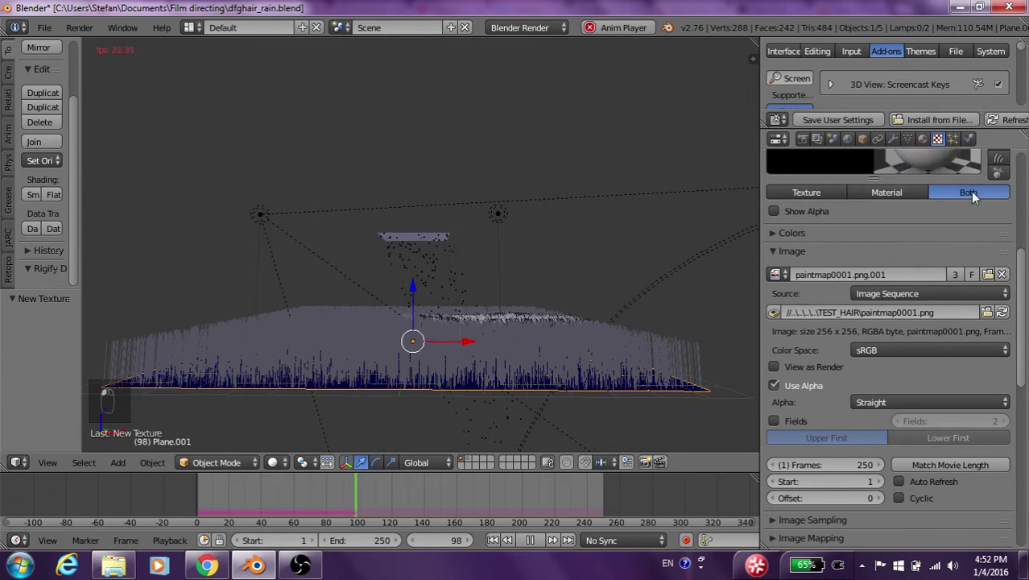
pyautogui.scroll(3, 971, 221)
pyautogui.hotkey('alt', 'a')
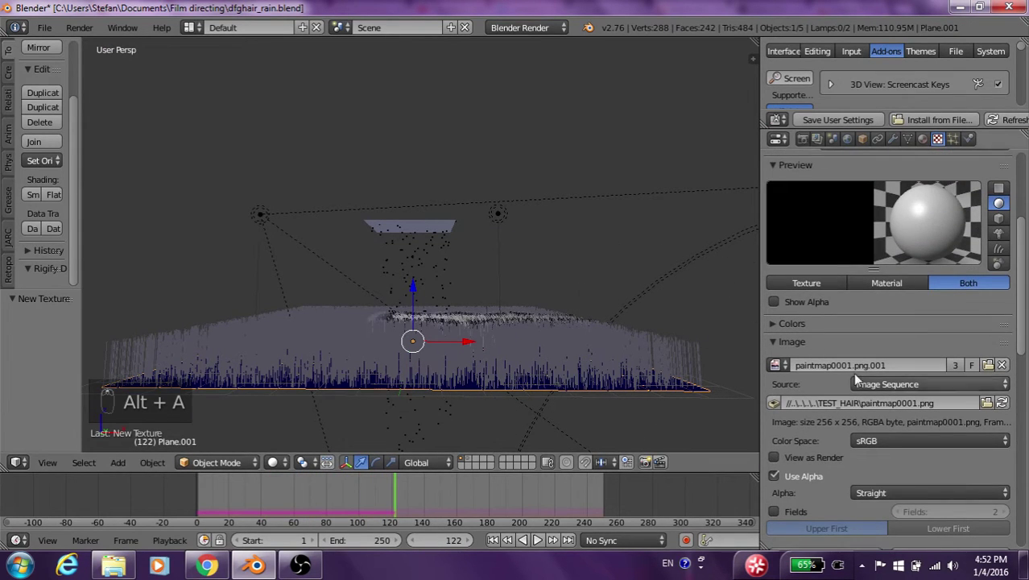
# Set the texture's Mirror influence to 0.859 and test-render frame 122, closing the render to return to the 3D view
pyautogui.scroll(3, 899, 323)
pyautogui.scroll(-8, 900, 323)
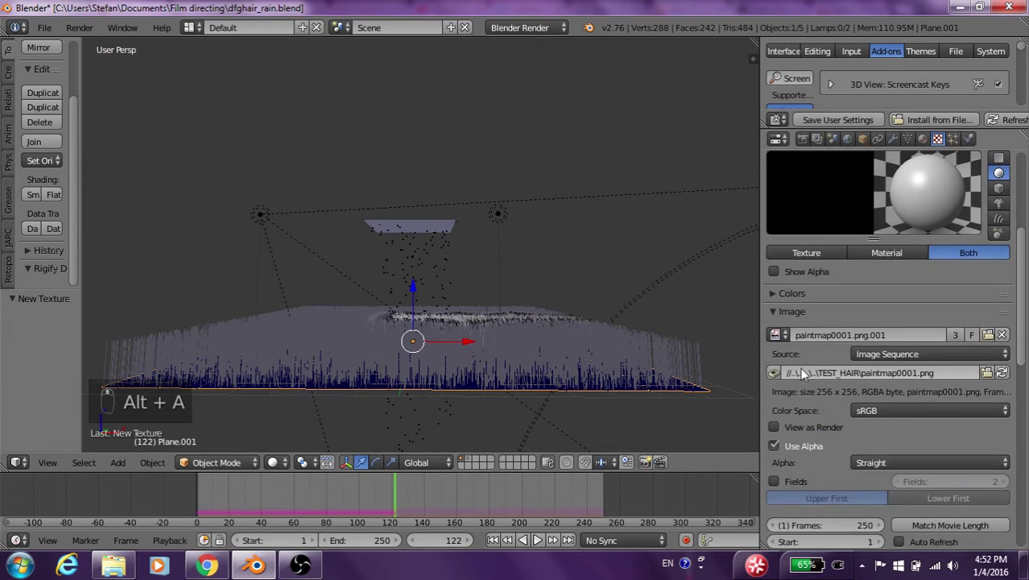
pyautogui.scroll(-10, 819, 393)
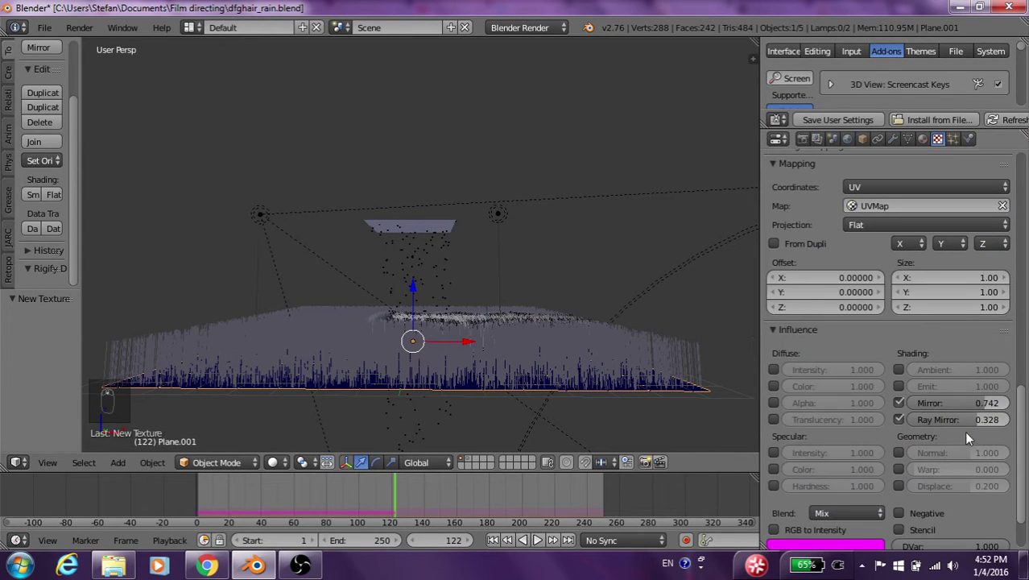
pyautogui.moveTo(971, 402); pyautogui.dragTo(992, 402)
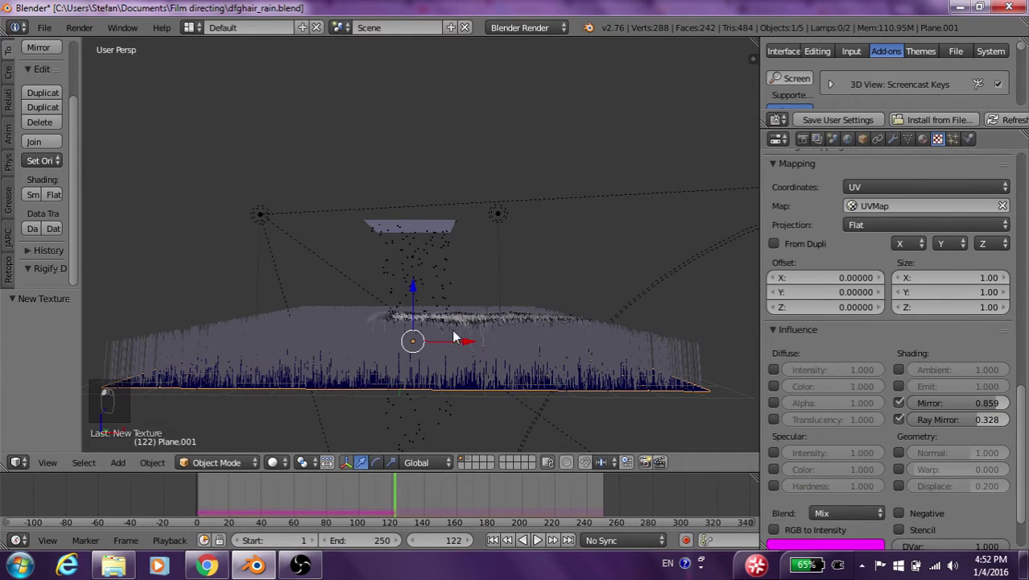
pyautogui.press('F12')
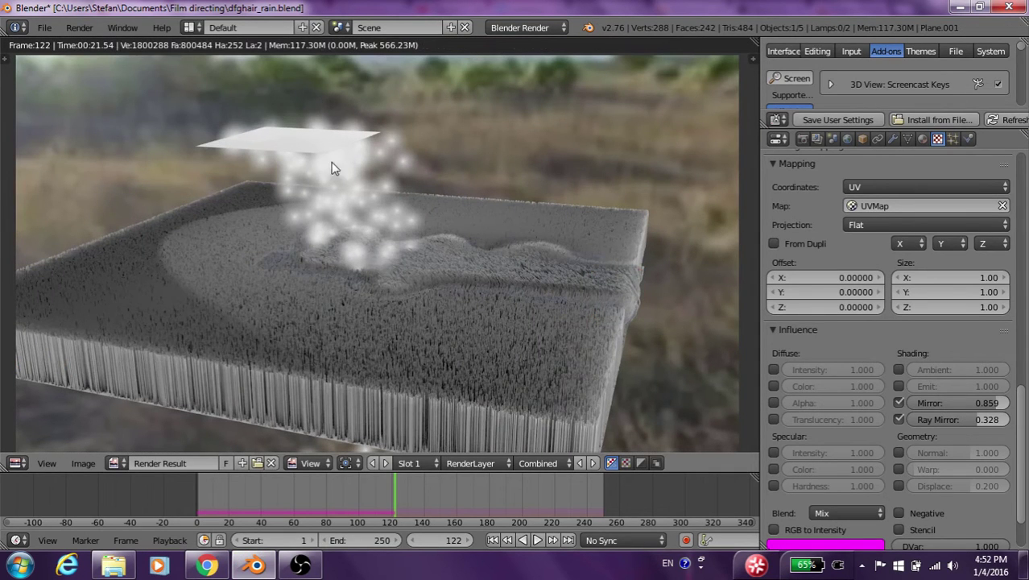
pyautogui.press('Escape')
# Render the emitter plane's particles as Line instead of Halo, with a Tail length of 0.070
pyautogui.scroll(2, 390, 214)
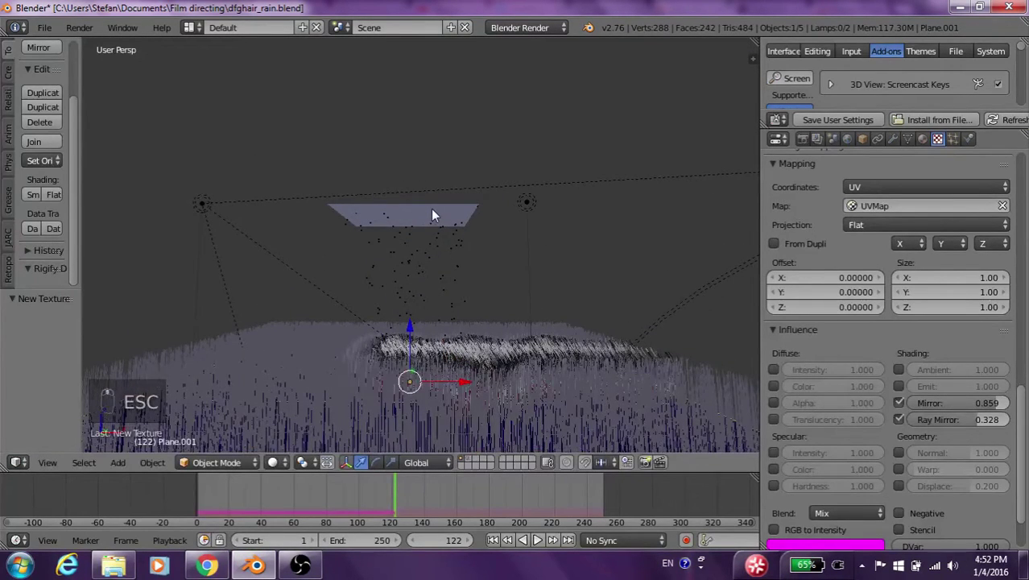
pyautogui.rightClick(432, 214)
pyautogui.click(955, 138)
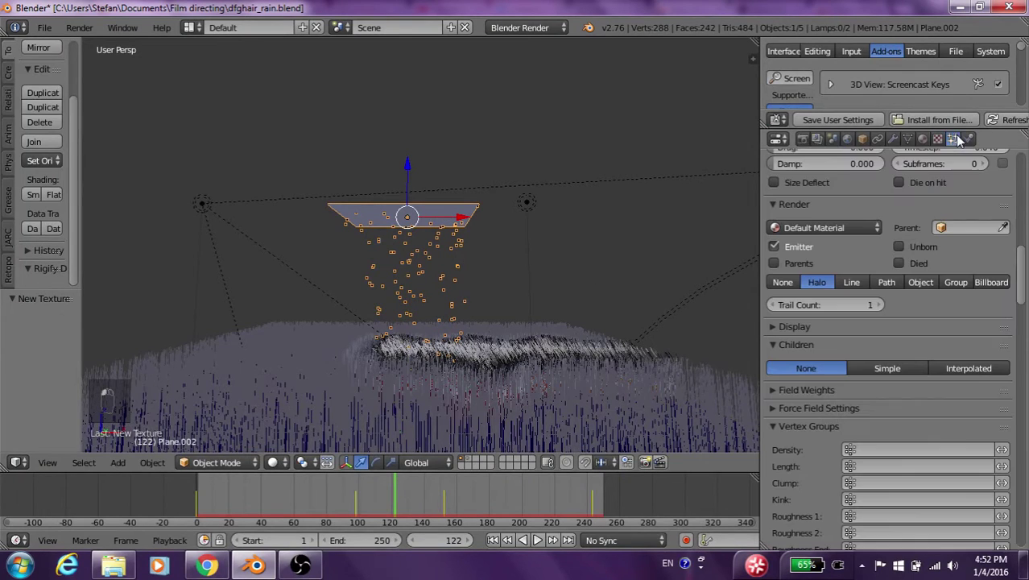
pyautogui.scroll(-1, 869, 380)
pyautogui.scroll(3, 829, 360)
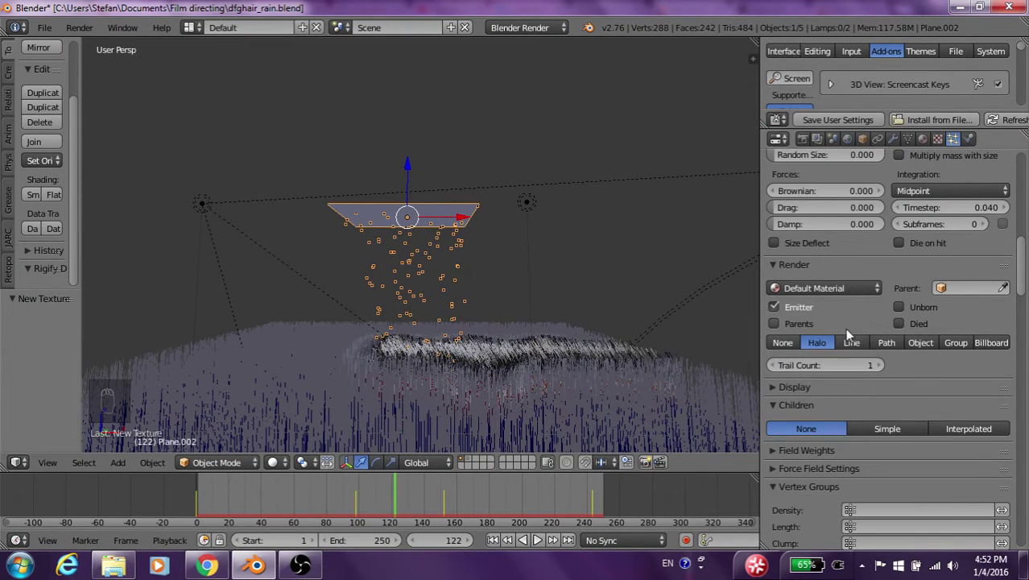
pyautogui.click(851, 342)
pyautogui.moveTo(823, 361)
pyautogui.mouseDown()
pyautogui.moveTo(852, 361)
pyautogui.moveTo(827, 362)
pyautogui.mouseUp()
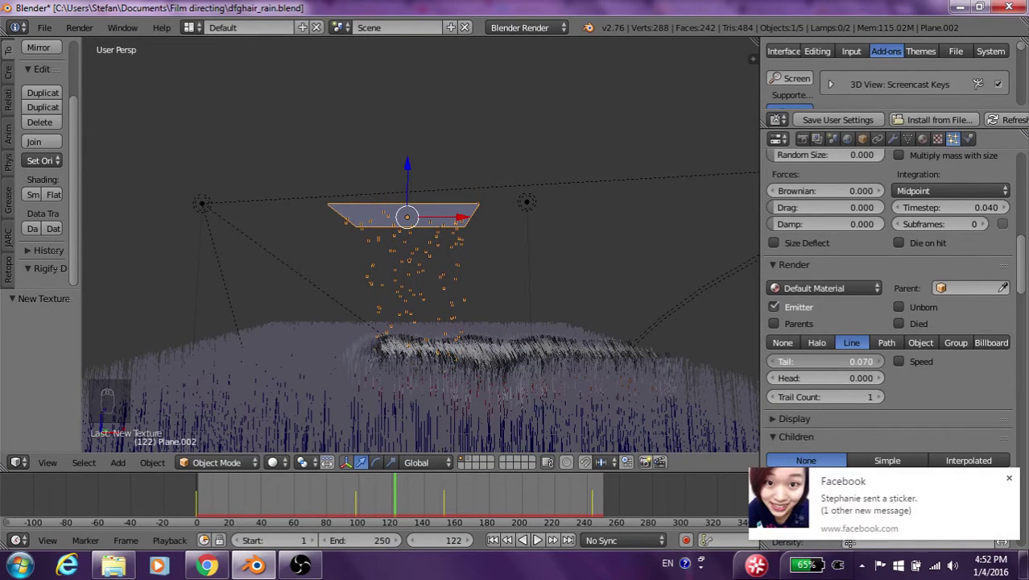
# Dismiss the chat notification and replay the animation from the start, stopping it at frame 110
pyautogui.click(1010, 479)
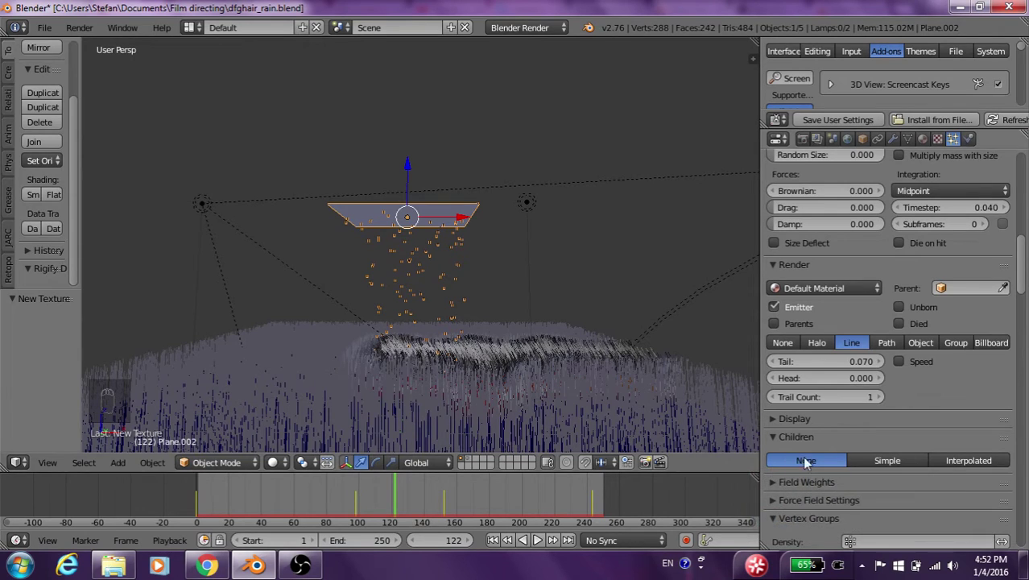
pyautogui.click(492, 540)
pyautogui.hotkey('alt', 'a')
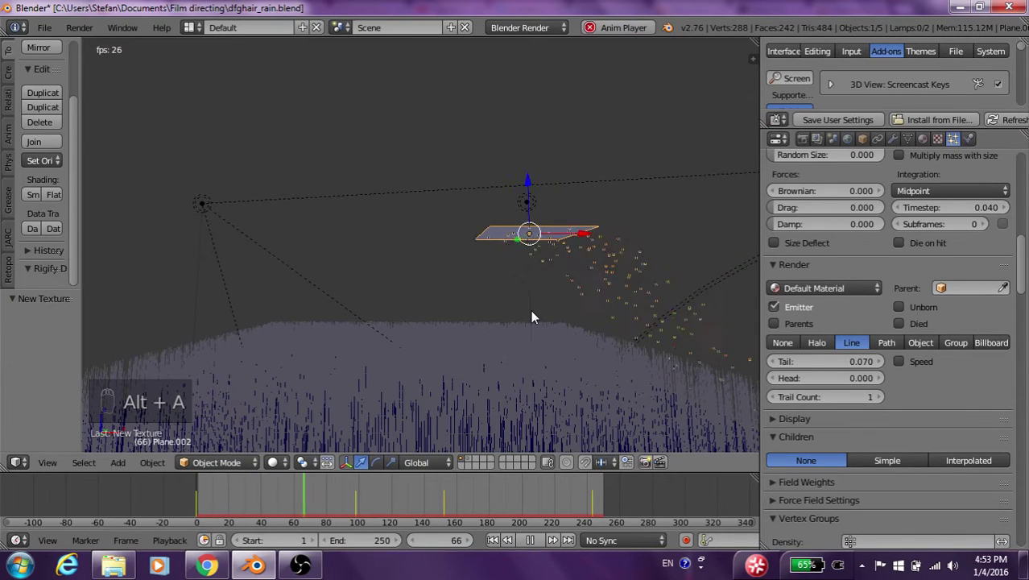
pyautogui.hotkey('alt', 'a')
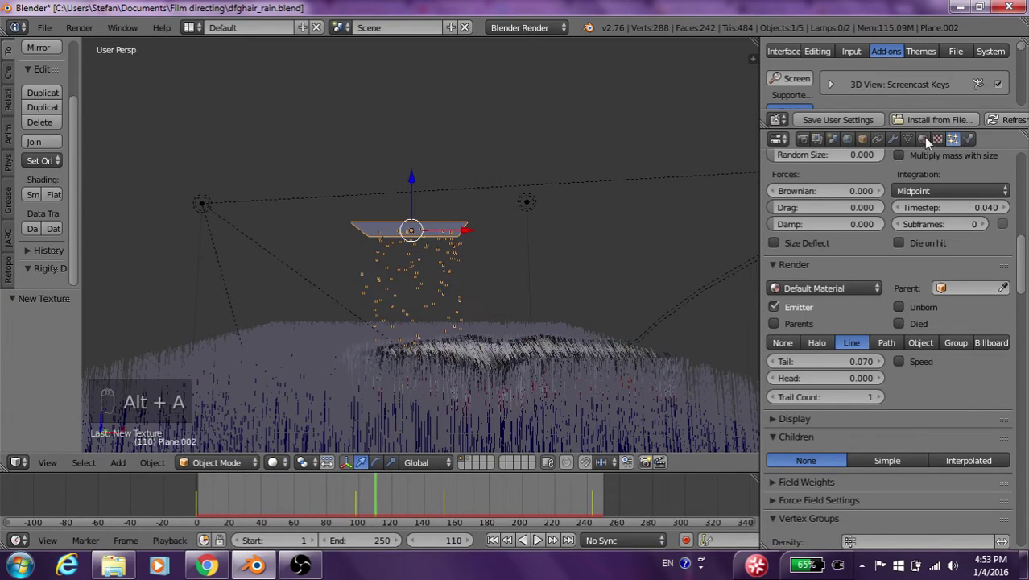
# Select the fur plane and set its texture's Mirror influence to 0.891 and Ray Mirror influence to 0.688
pyautogui.click(923, 139)
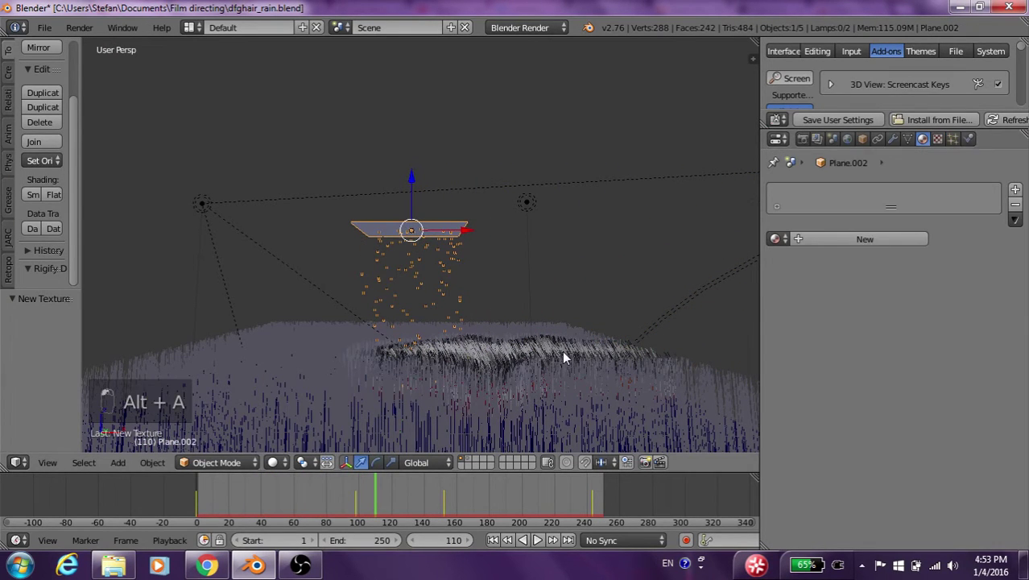
pyautogui.rightClick(564, 353)
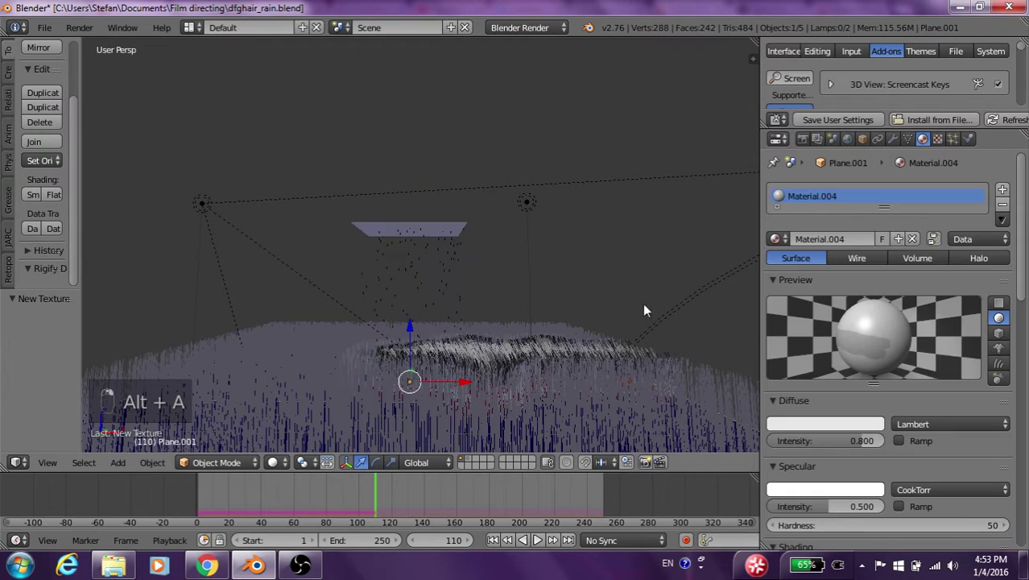
pyautogui.click(937, 139)
pyautogui.moveTo(984, 402); pyautogui.dragTo(963, 402)
pyautogui.moveTo(963, 420); pyautogui.dragTo(986, 402)
# Check the fur texture's preview and test-render frame 110, closing the render to return to the 3D view
pyautogui.scroll(8, 966, 304)
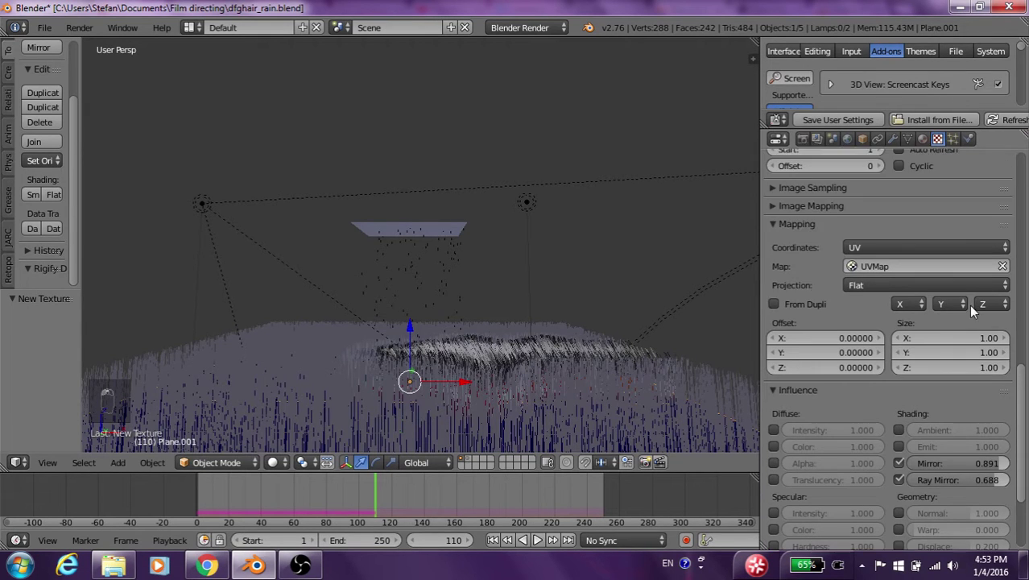
pyautogui.scroll(8, 952, 303)
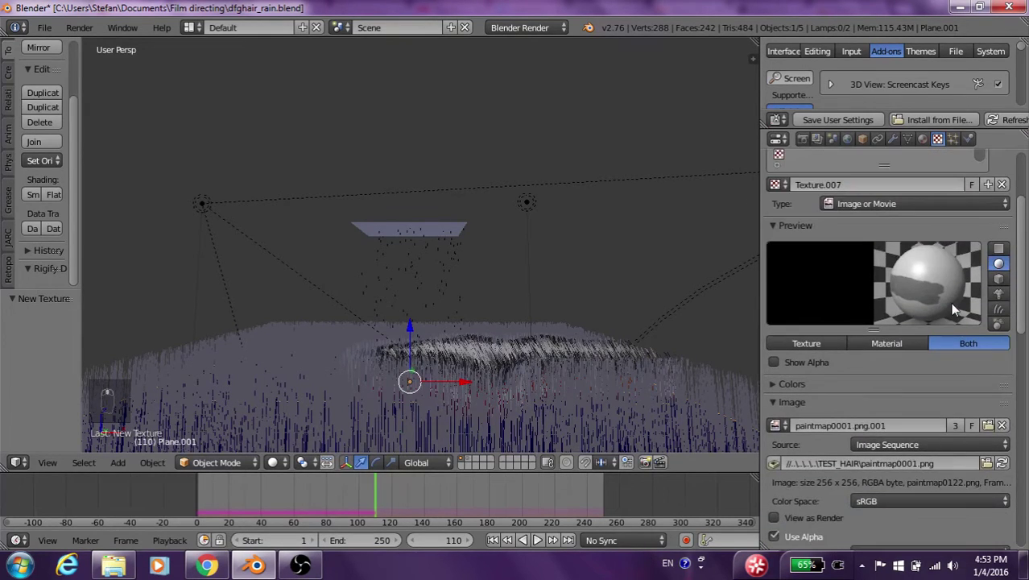
pyautogui.press('F12')
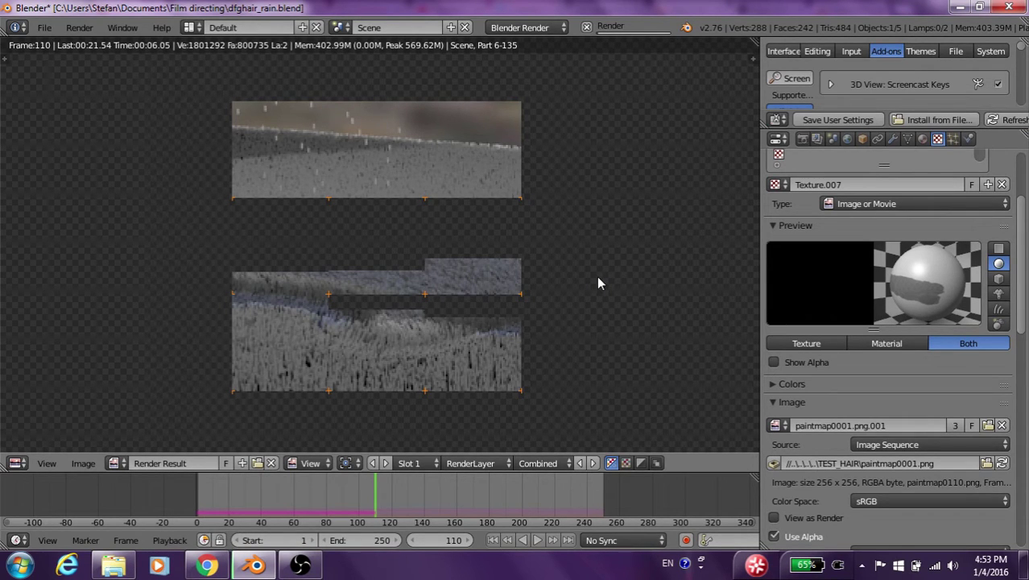
pyautogui.press('Escape')
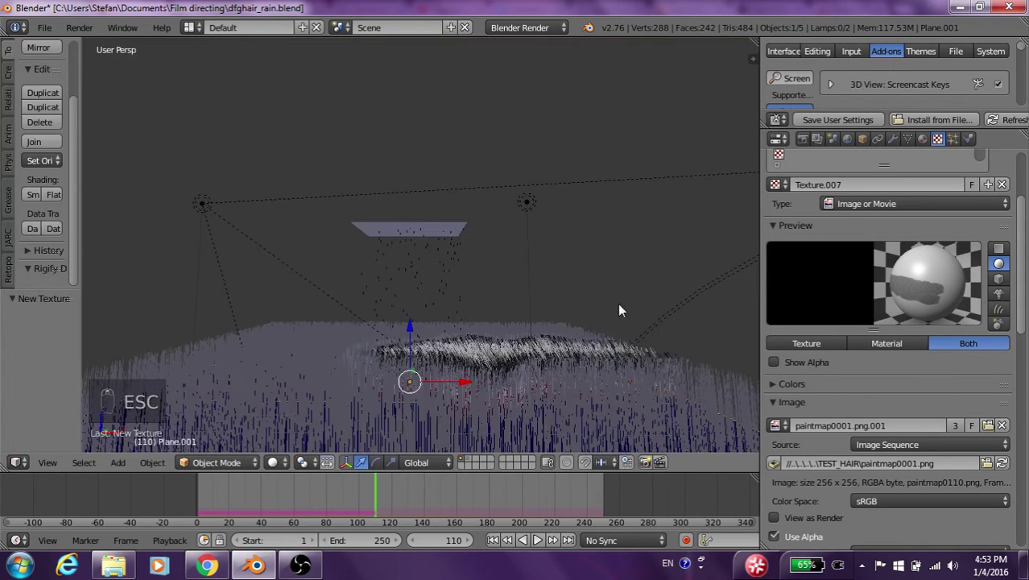
# Enable the paint map texture's diffuse Color influence and set it to 0.453
pyautogui.scroll(-1, 884, 381)
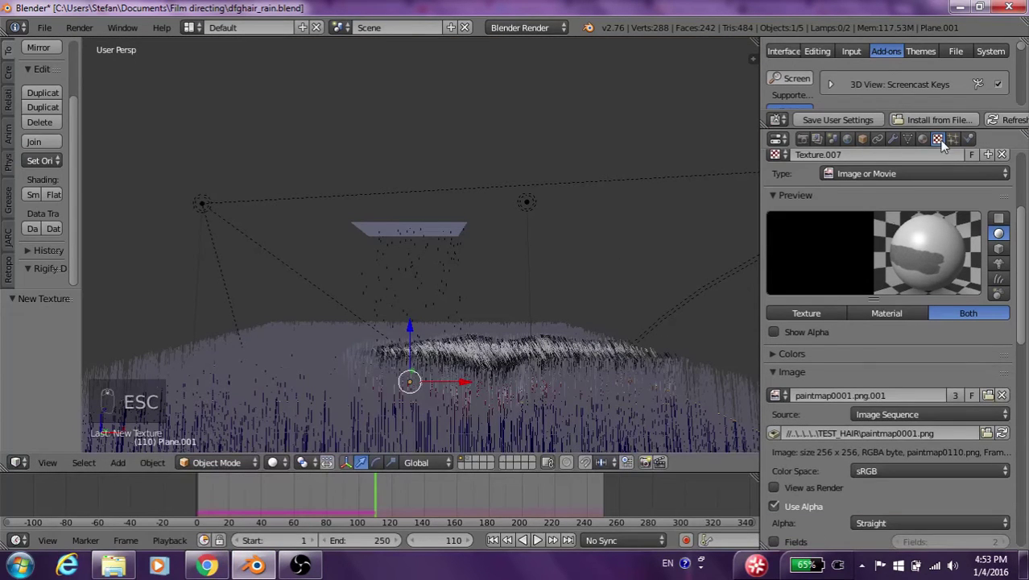
pyautogui.scroll(-8, 893, 298)
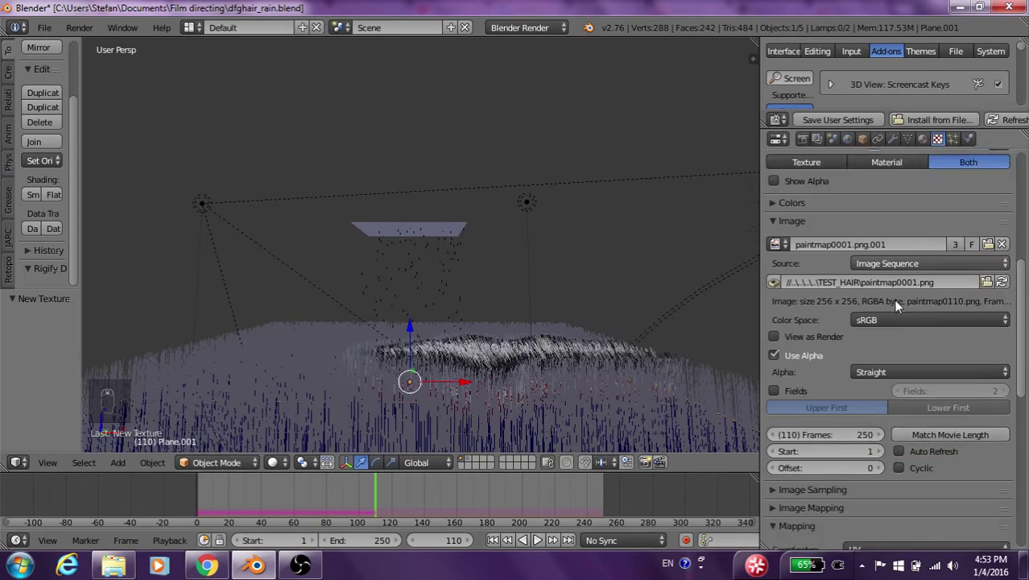
pyautogui.scroll(-10, 831, 346)
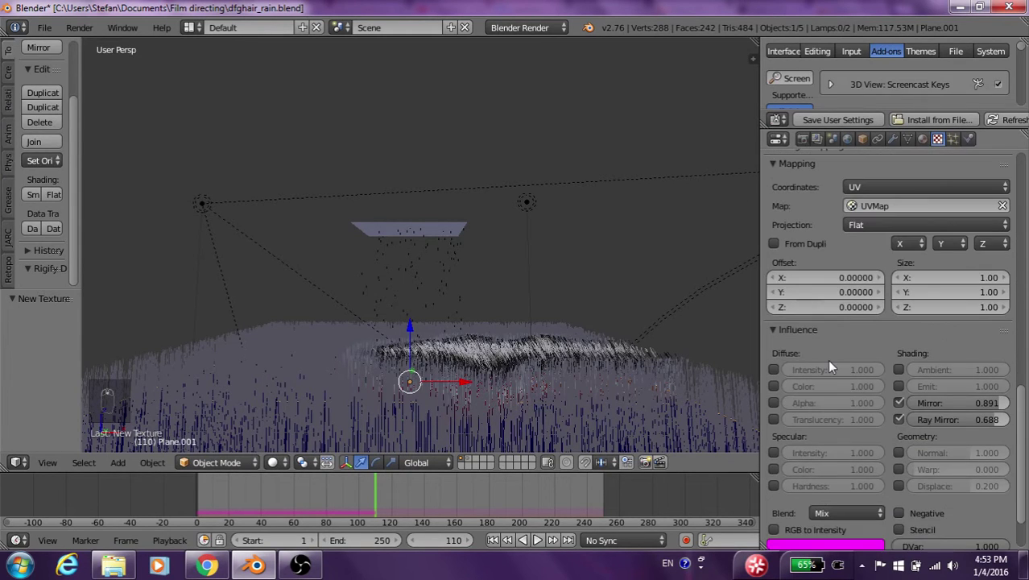
pyautogui.click(774, 356)
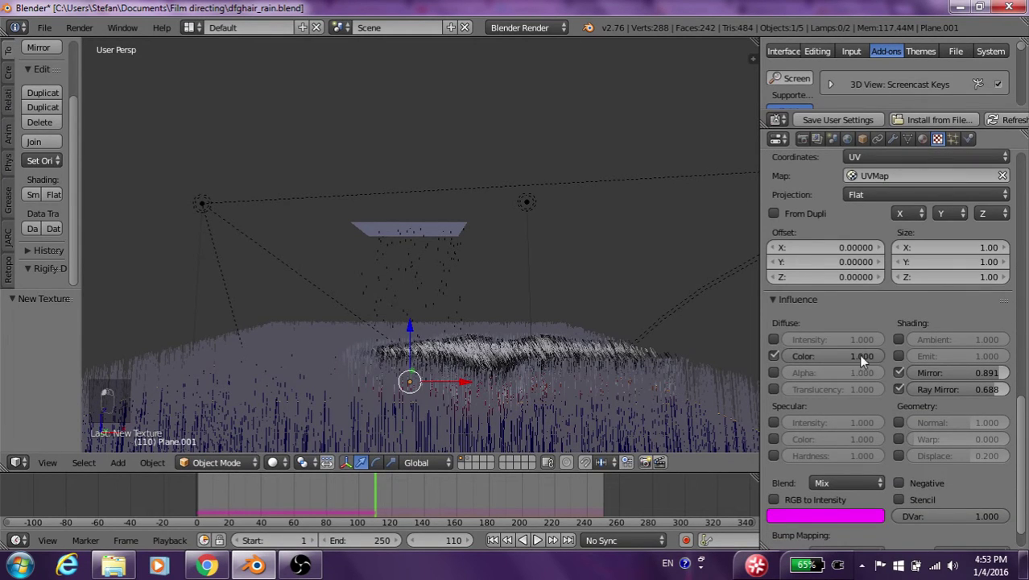
pyautogui.moveTo(878, 356); pyautogui.dragTo(829, 355)
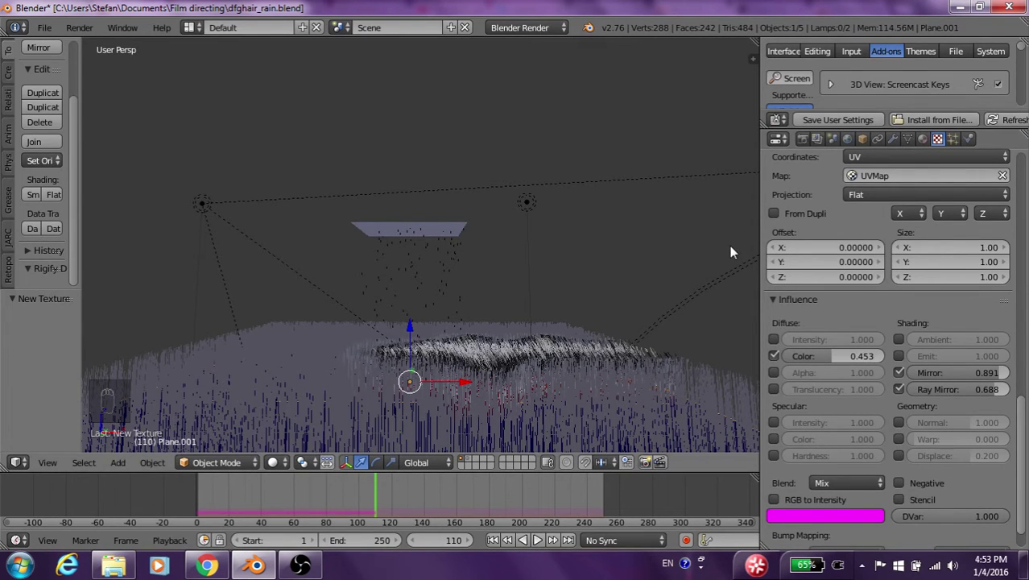
# Render frame 110, inspect the wet fur area up close and as a whole, and close the render
pyautogui.press('F12')
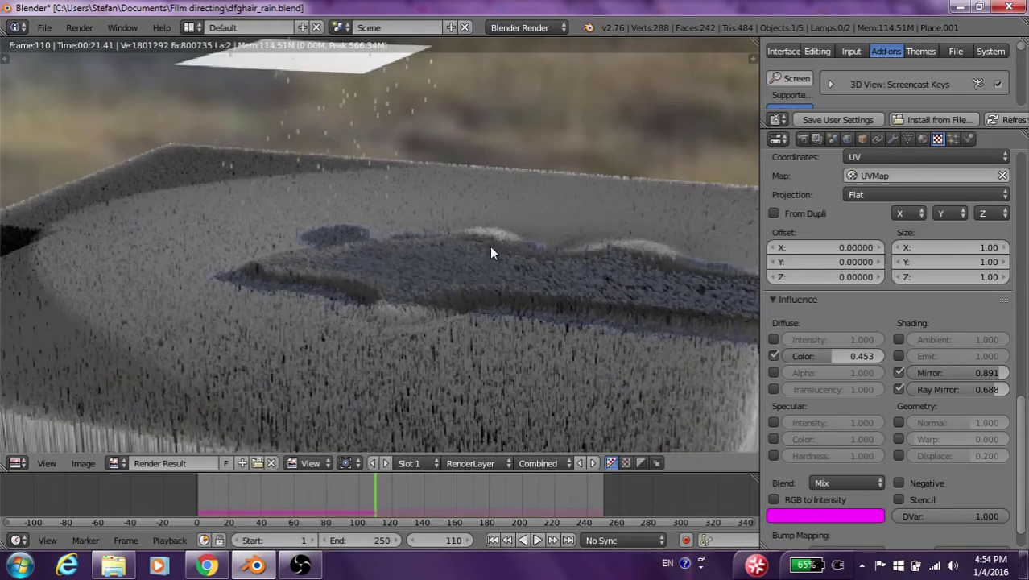
pyautogui.scroll(-2, 491, 252)
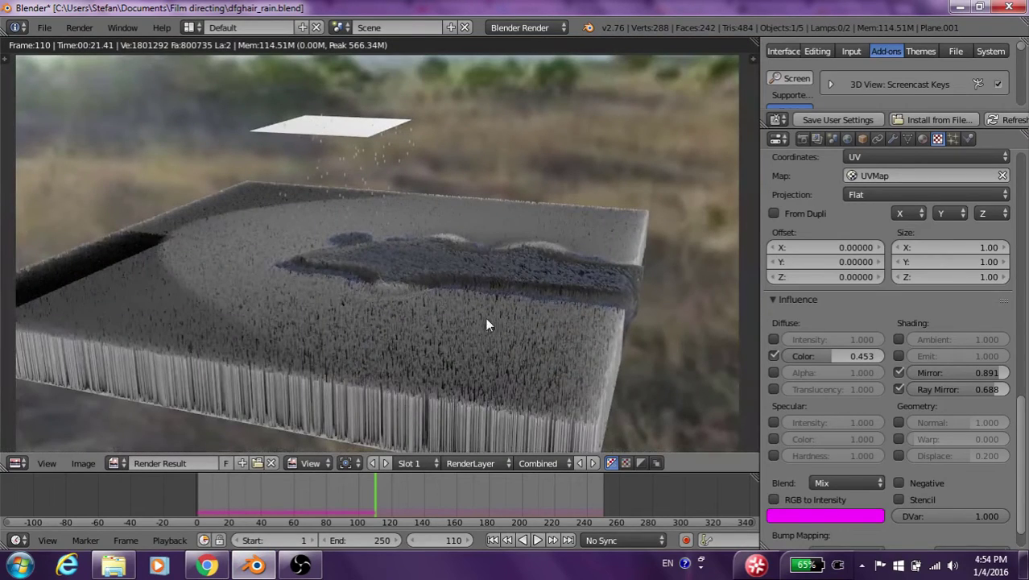
pyautogui.scroll(3, 503, 283)
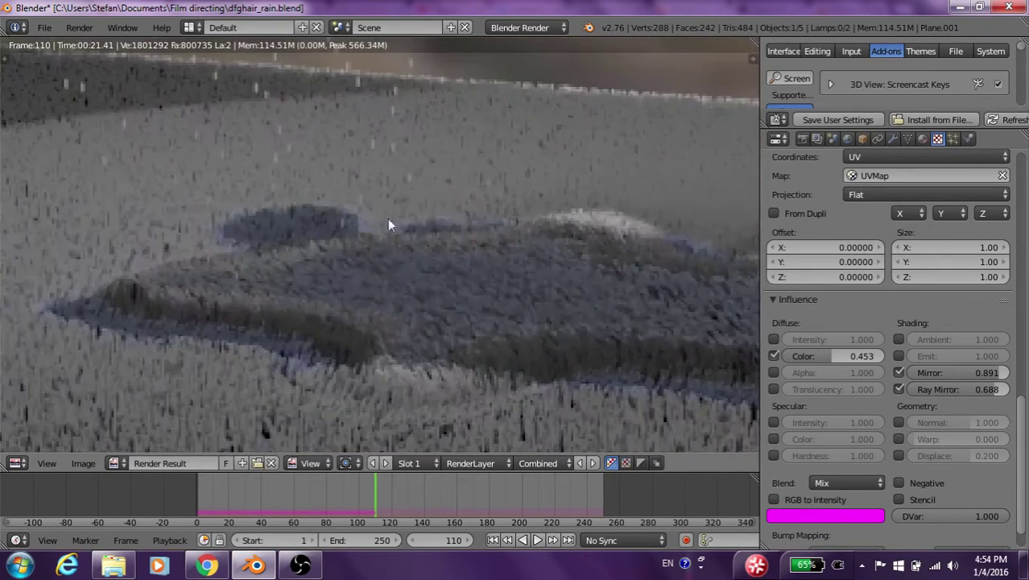
pyautogui.scroll(-5, 385, 202)
pyautogui.scroll(4, 388, 205)
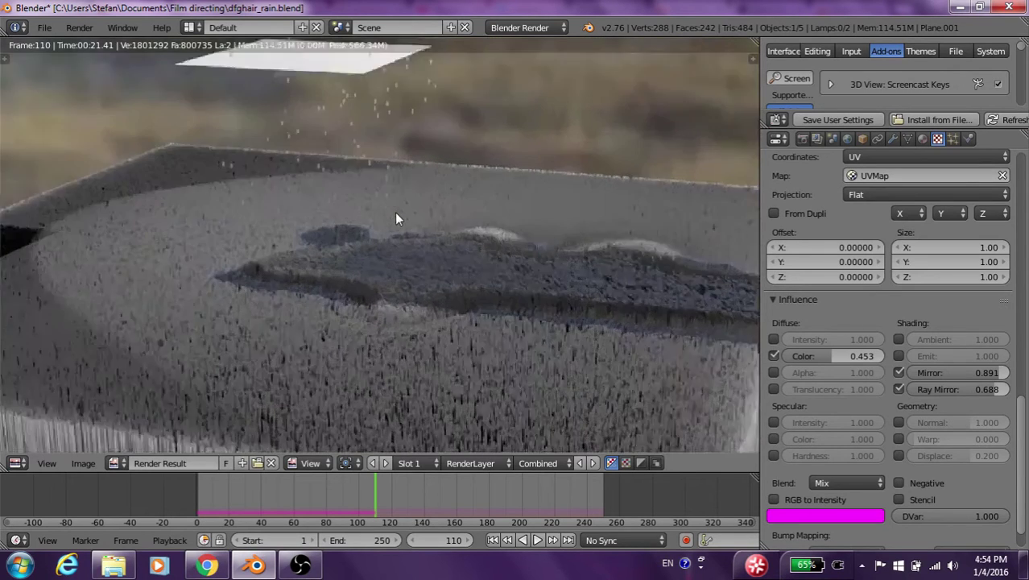
pyautogui.press('Escape')
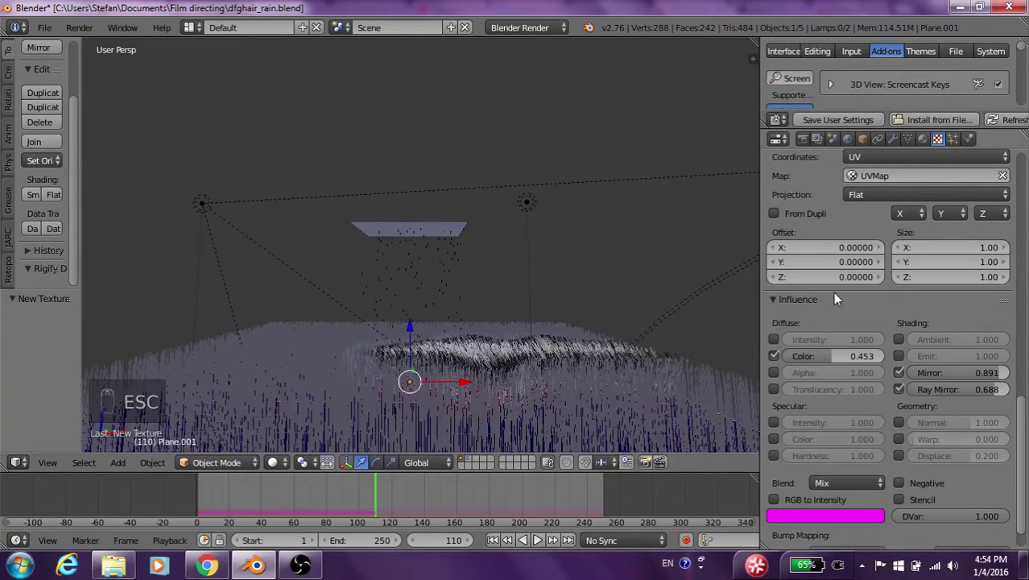
# Add a second texture above the paint map texture and assign it the existing leopard image texture named Texture
pyautogui.scroll(6, 918, 225)
pyautogui.scroll(10, 917, 221)
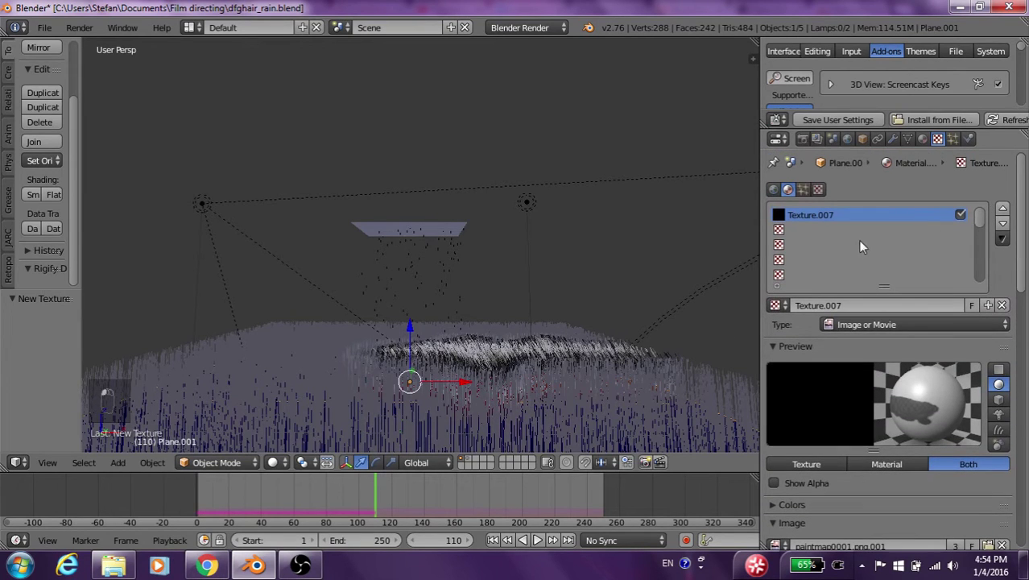
pyautogui.click(827, 231)
pyautogui.click(892, 302)
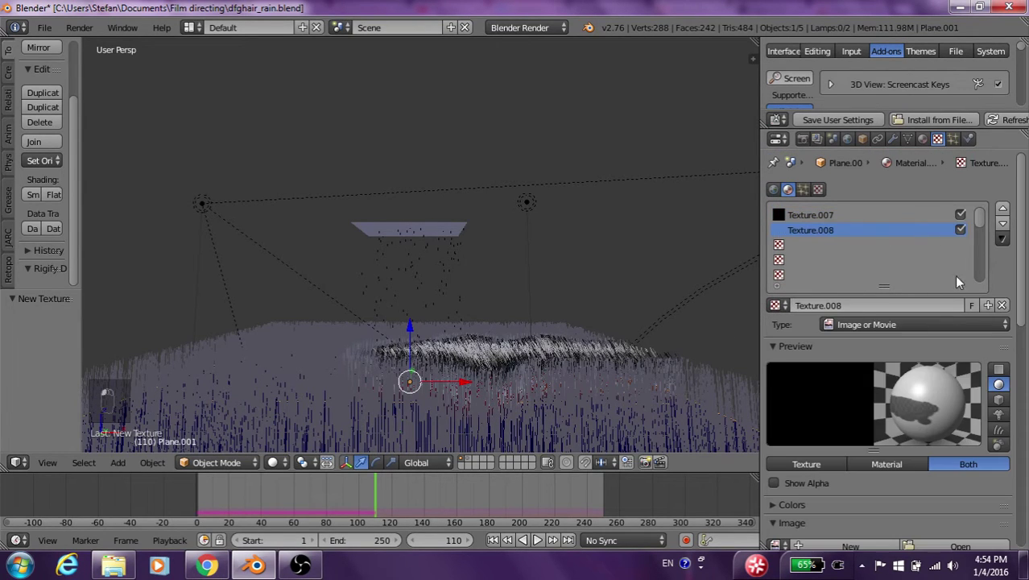
pyautogui.click(1003, 209)
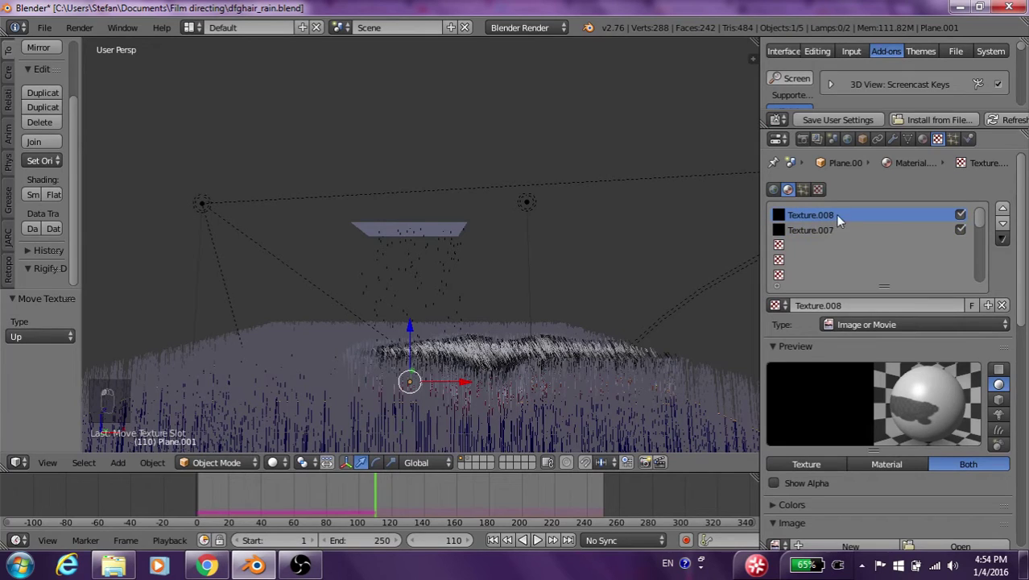
pyautogui.click(781, 306)
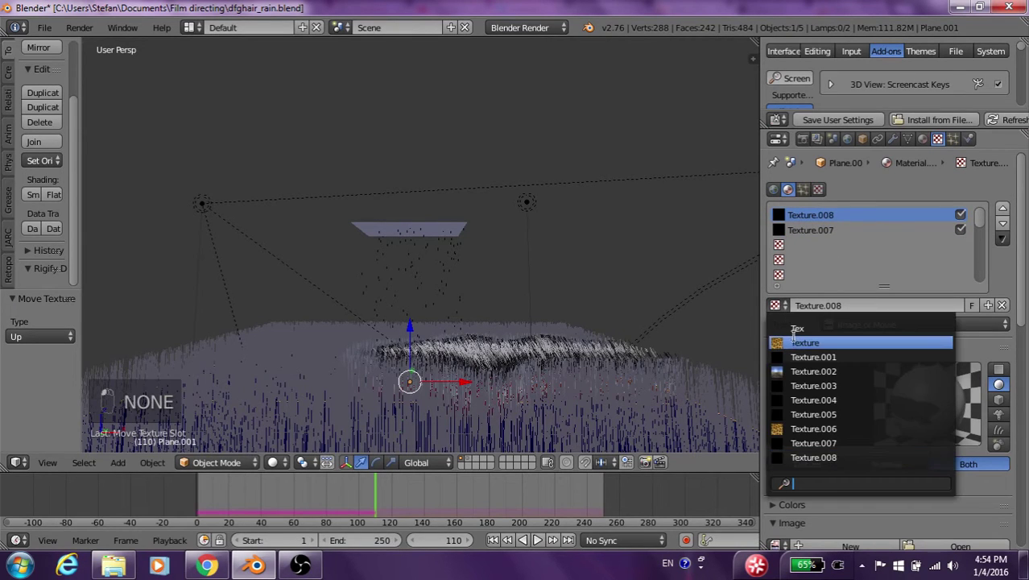
pyautogui.click(794, 342)
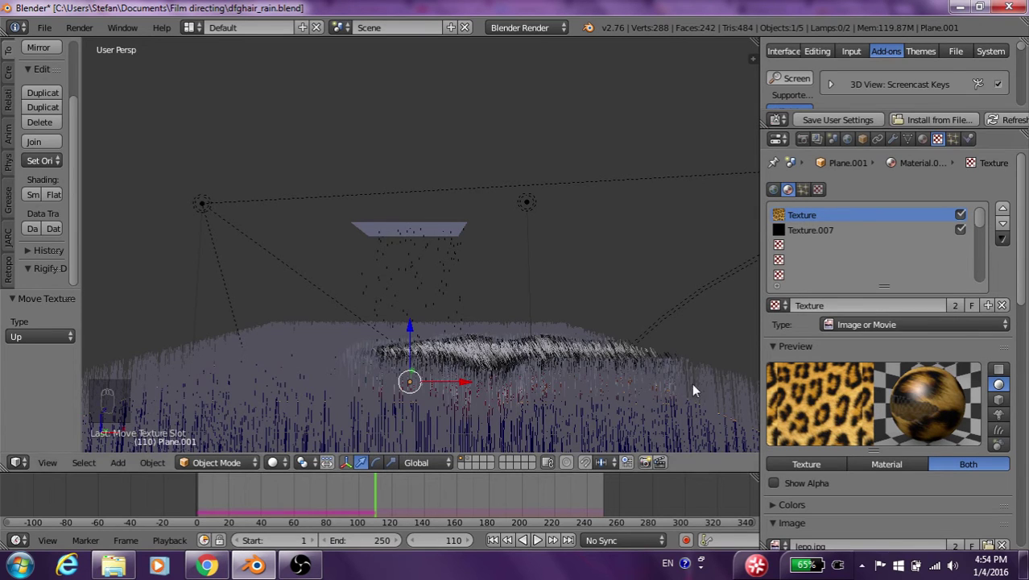
# Render frame 110 with the leopard fur, examine the wet streak against the pattern, and close the render
pyautogui.scroll(-1, 605, 305)
pyautogui.press('F12')
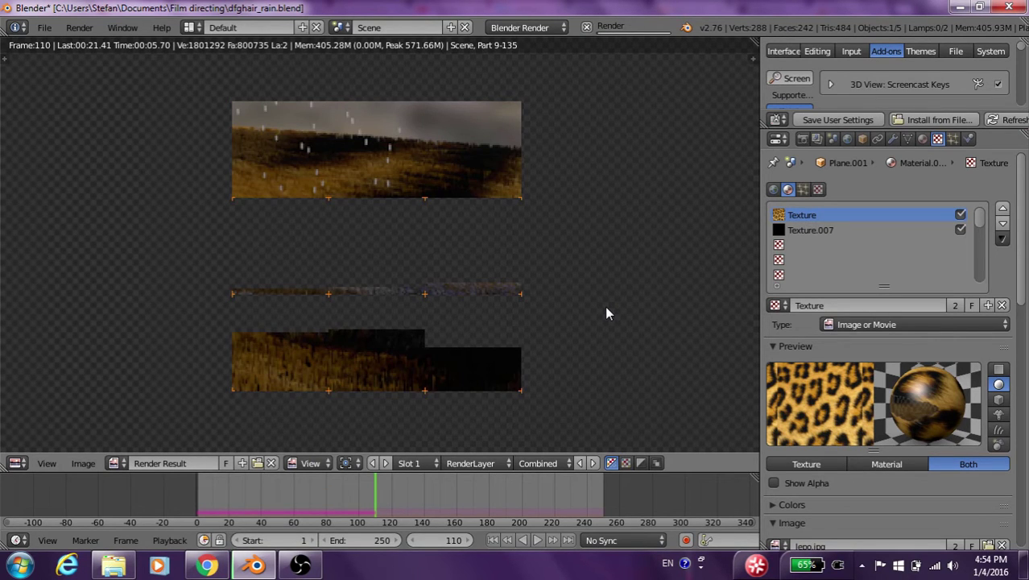
pyautogui.scroll(2, 513, 348)
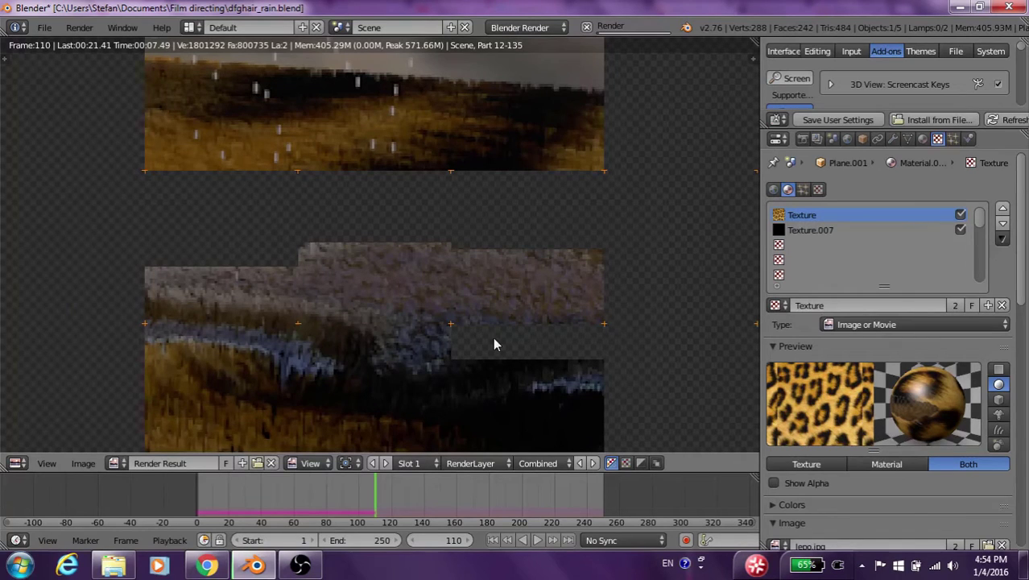
pyautogui.scroll(-2, 456, 307)
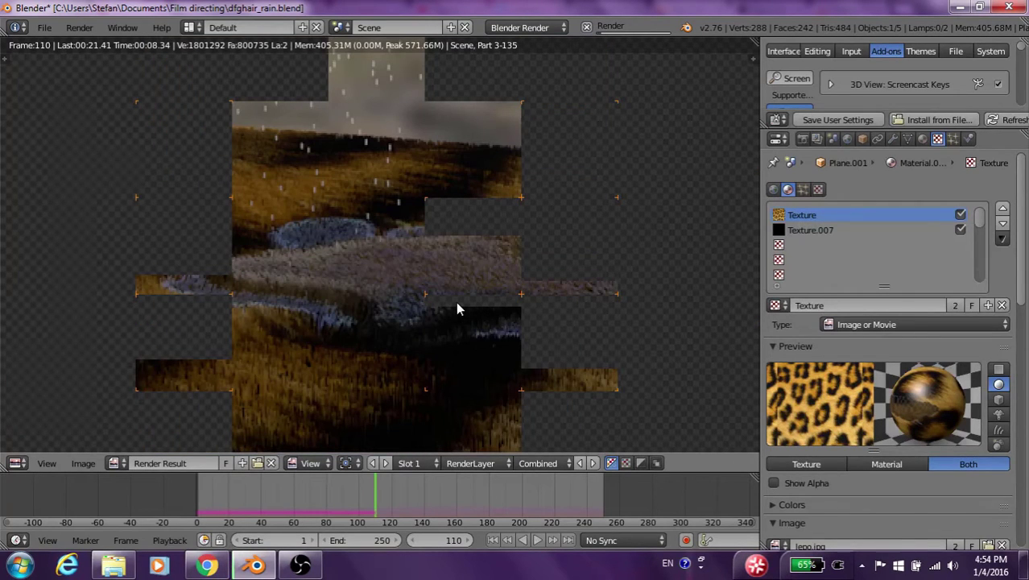
pyautogui.scroll(-3, 456, 301)
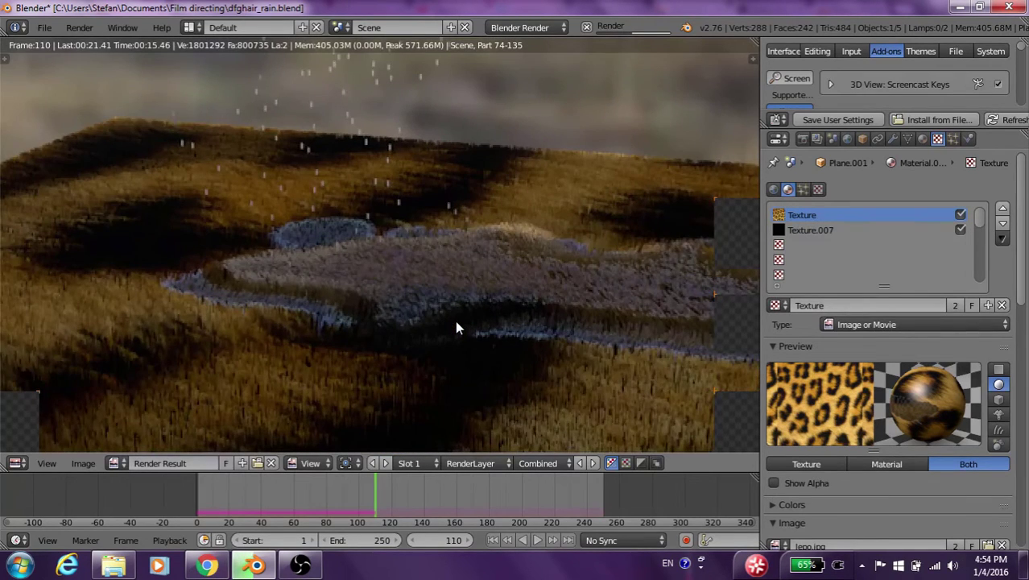
pyautogui.scroll(-2, 454, 328)
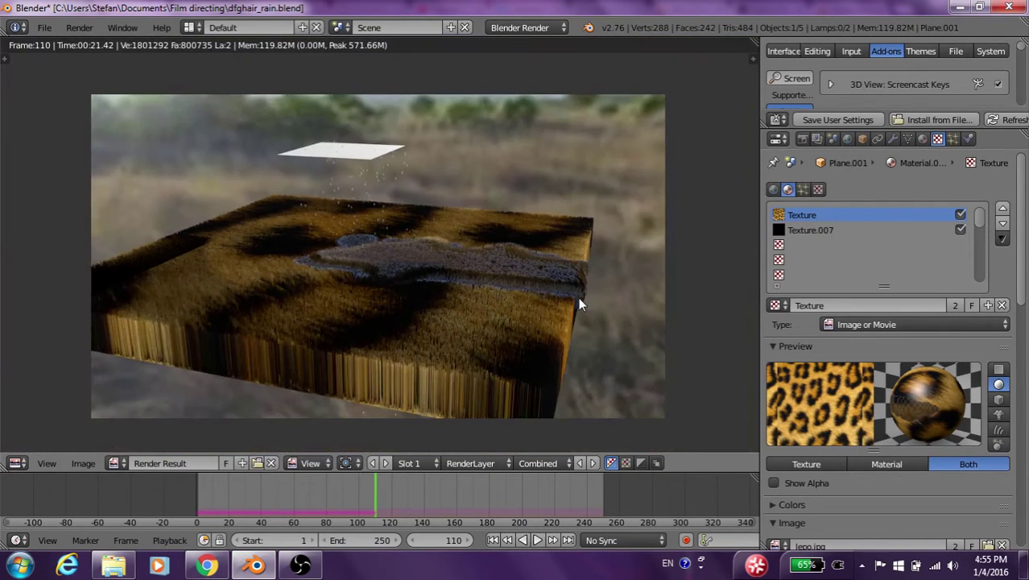
pyautogui.press('Escape')
# Review the leopard texture's influence settings and set the paint map texture's Color influence to 0.570
pyautogui.scroll(-5, 831, 491)
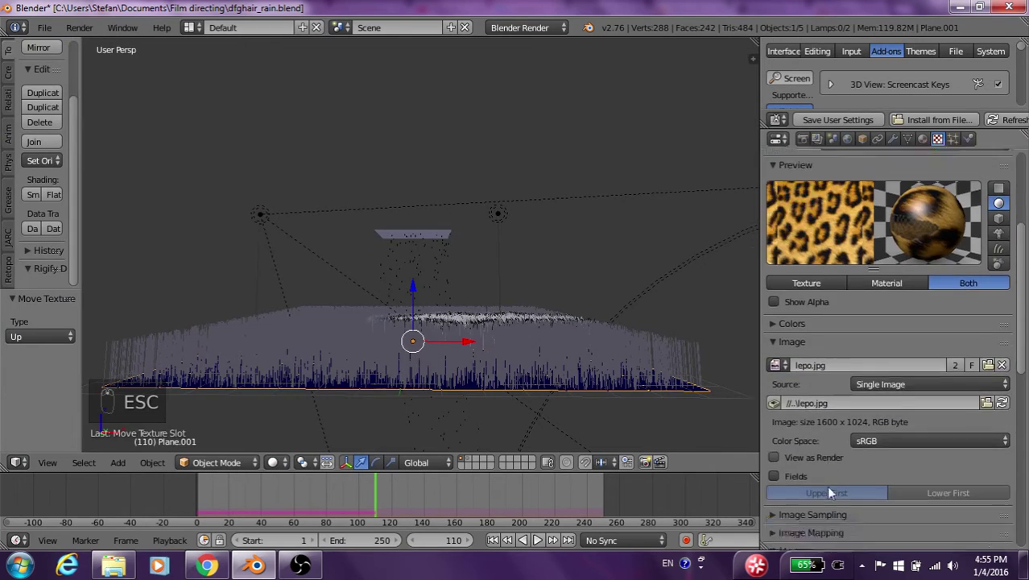
pyautogui.scroll(-12, 827, 485)
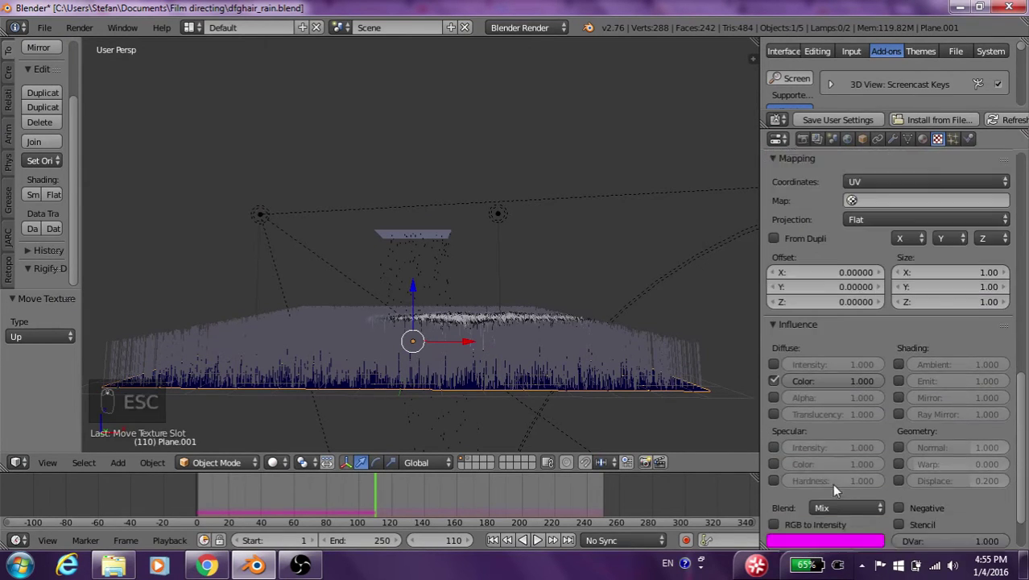
pyautogui.scroll(3, 815, 468)
pyautogui.scroll(20, 872, 439)
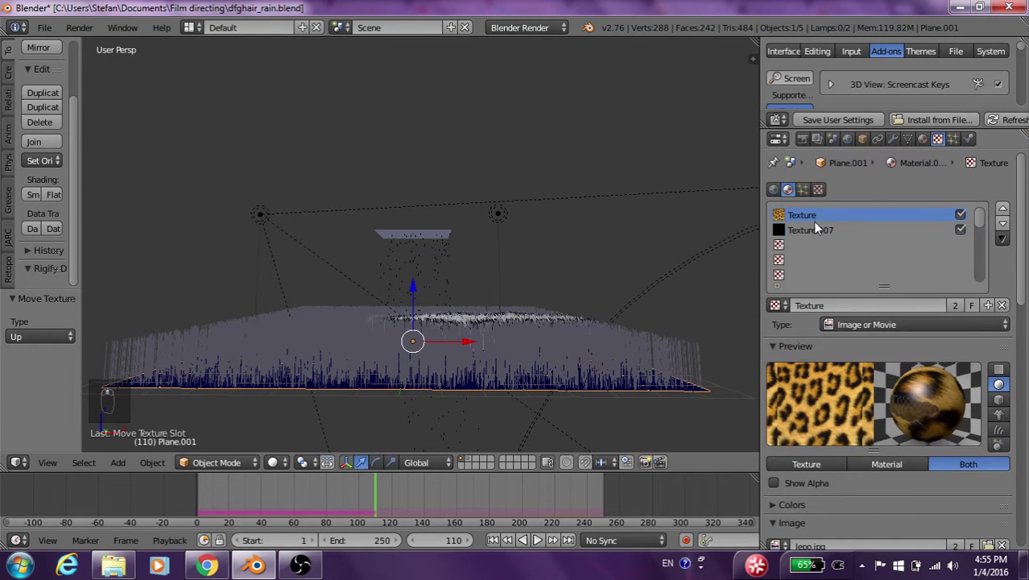
pyautogui.click(810, 170)
pyautogui.scroll(-5, 864, 471)
pyautogui.scroll(-12, 864, 471)
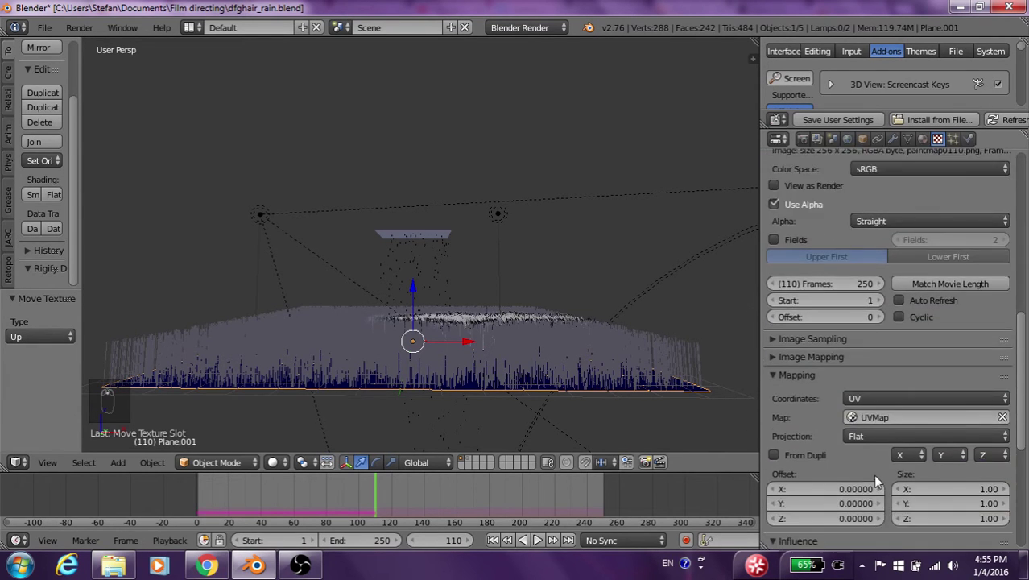
pyautogui.moveTo(843, 430)
pyautogui.mouseDown()
pyautogui.moveTo(831, 418)
pyautogui.moveTo(854, 416)
pyautogui.mouseUp()
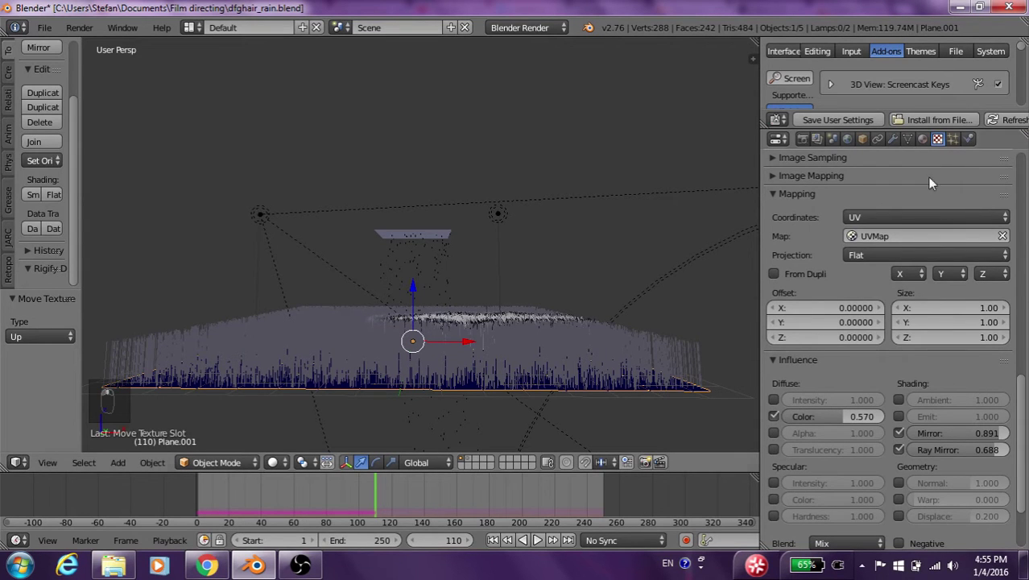
# Adjust the hair children's roughness: Uniform Size 0.816, Endpoint 0.071, Random 0.028 and Random Size 0.943
pyautogui.click(952, 138)
pyautogui.scroll(4, 964, 286)
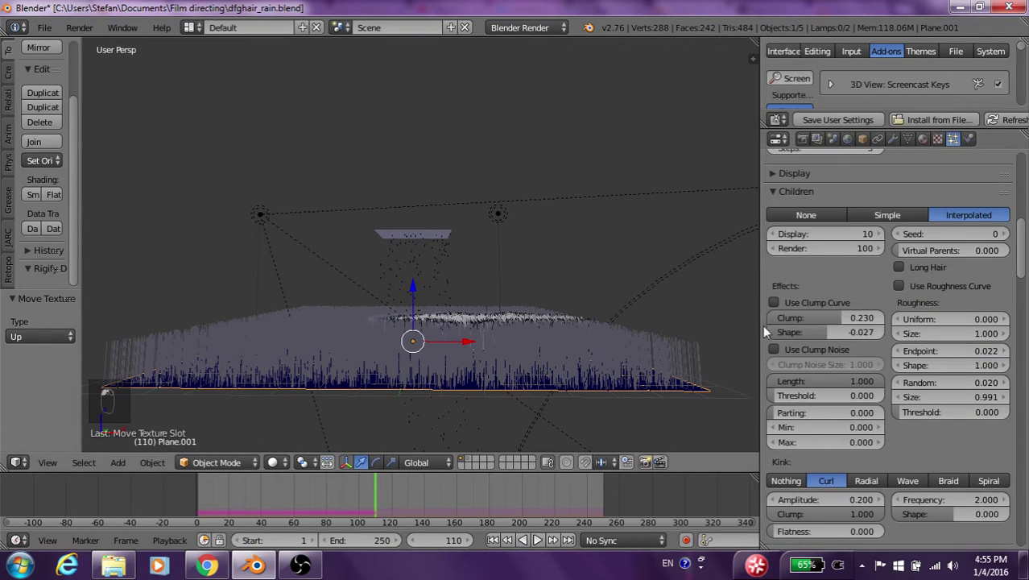
pyautogui.scroll(3, 527, 343)
pyautogui.moveTo(528, 351); pyautogui.dragTo(571, 415, button='middle')
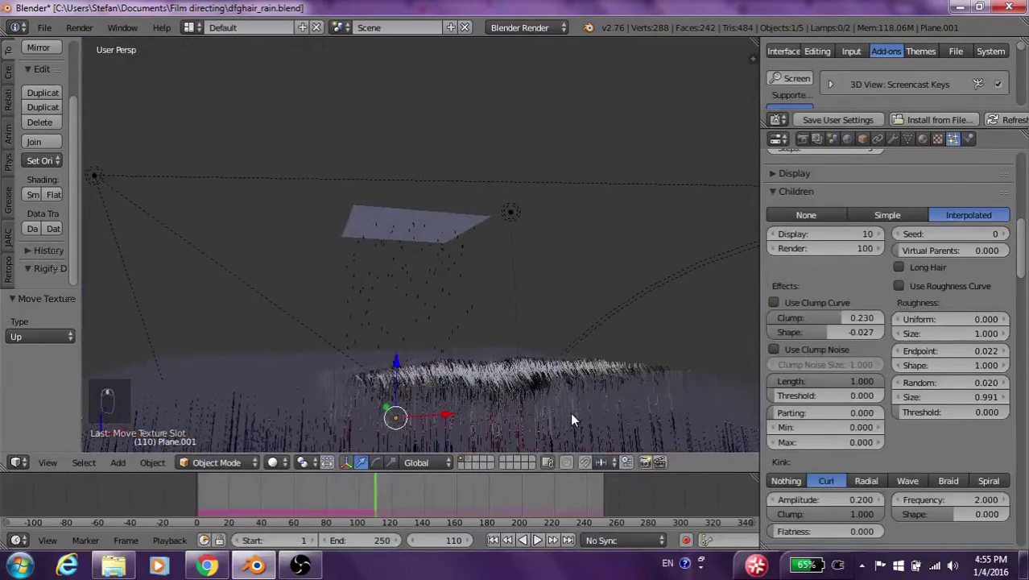
pyautogui.moveTo(950, 382); pyautogui.dragTo(986, 351)
pyautogui.moveTo(950, 397); pyautogui.dragTo(941, 397)
pyautogui.moveTo(863, 376); pyautogui.dragTo(817, 386)
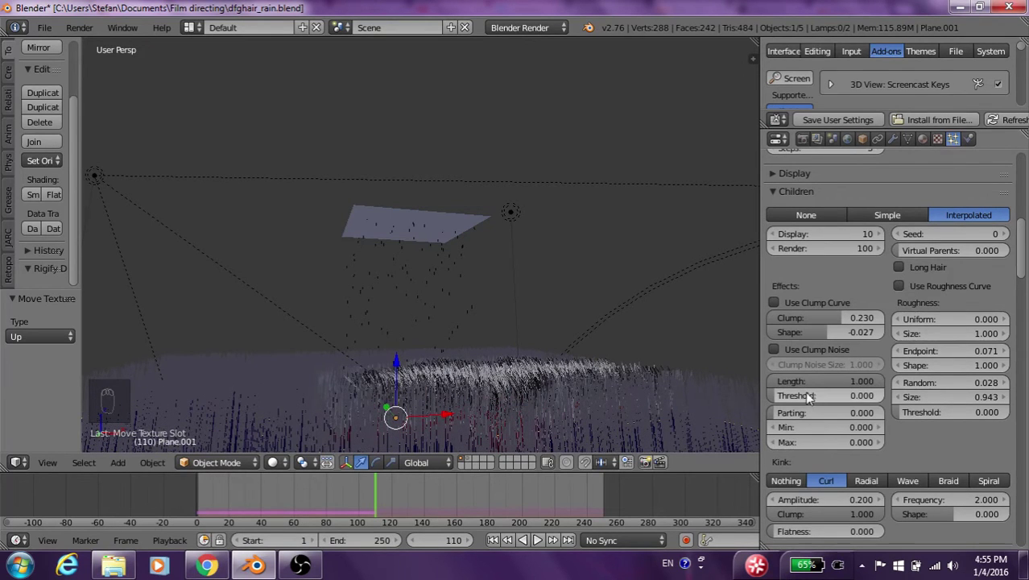
pyautogui.moveTo(926, 332)
pyautogui.mouseDown()
pyautogui.moveTo(935, 332)
pyautogui.moveTo(914, 333)
pyautogui.mouseUp()
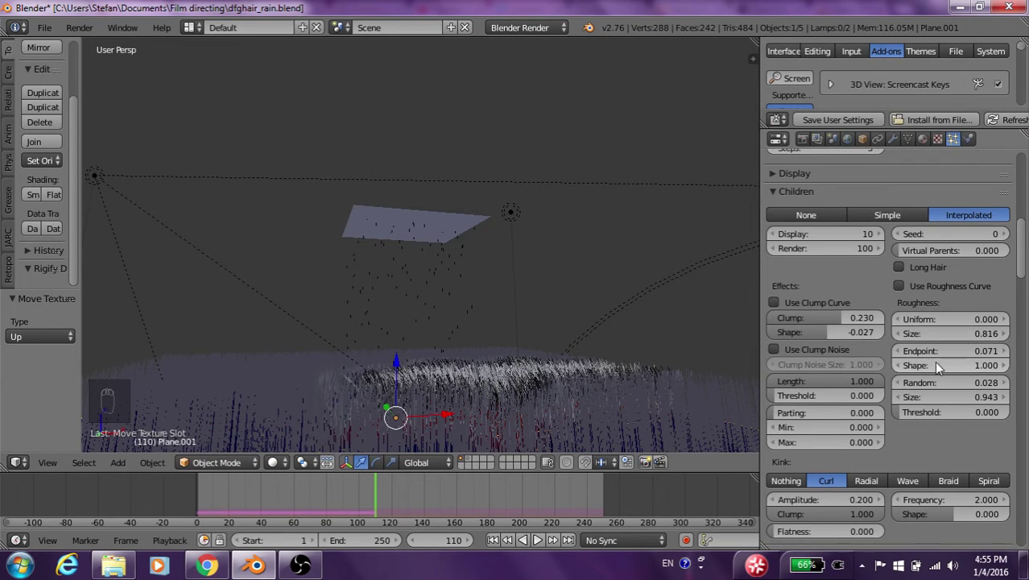
# Set the hair children's Clump to 0.392, clump Shape to 0.189, Length to 0.743, Length Threshold to 0.520, Parting to 0.453 and Curl kink Amplitude to 0.239
pyautogui.moveTo(823, 332); pyautogui.dragTo(855, 319)
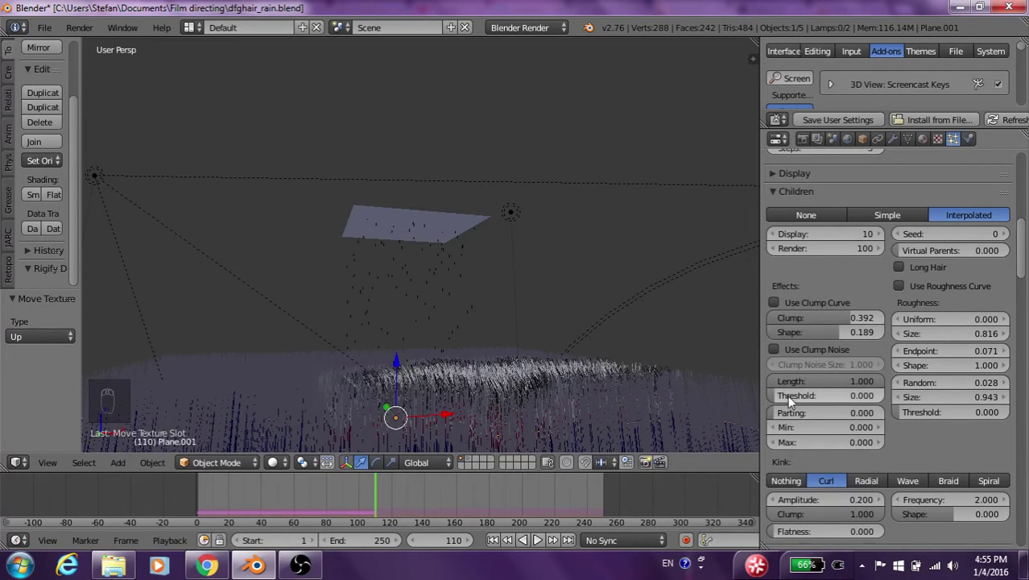
pyautogui.moveTo(793, 382); pyautogui.dragTo(837, 412)
pyautogui.scroll(-1, 889, 424)
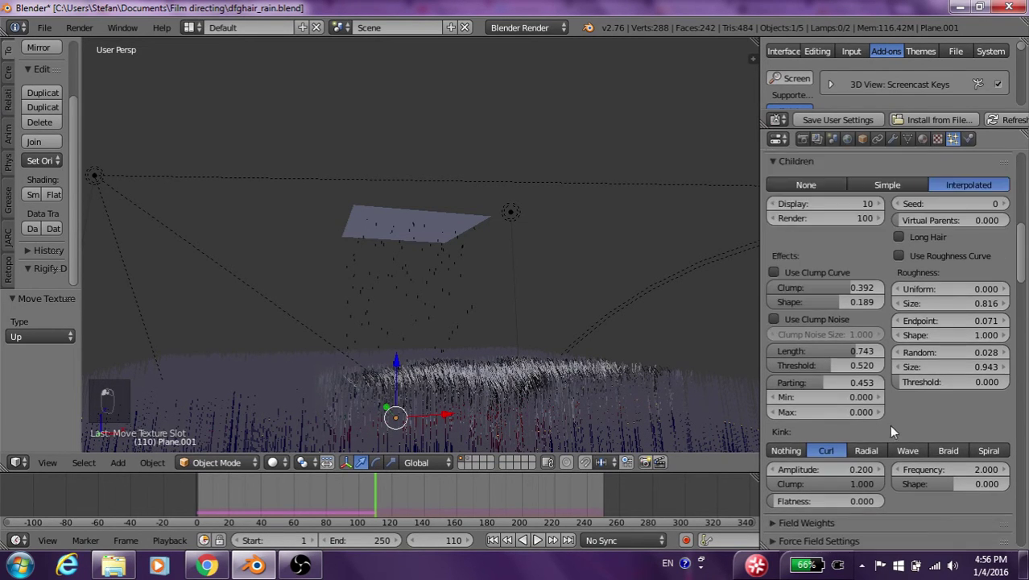
pyautogui.scroll(-3, 878, 414)
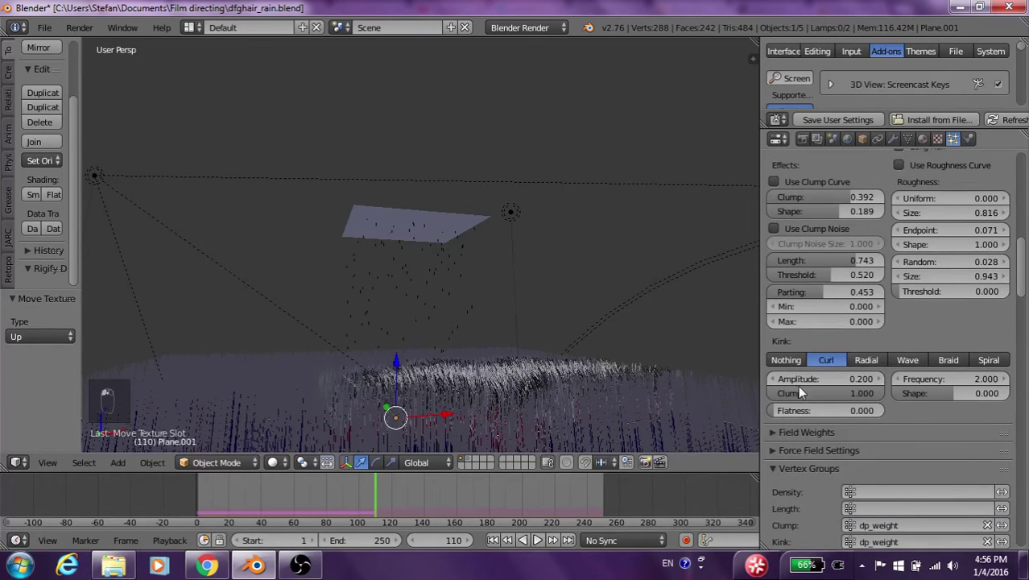
pyautogui.moveTo(808, 382); pyautogui.dragTo(818, 382)
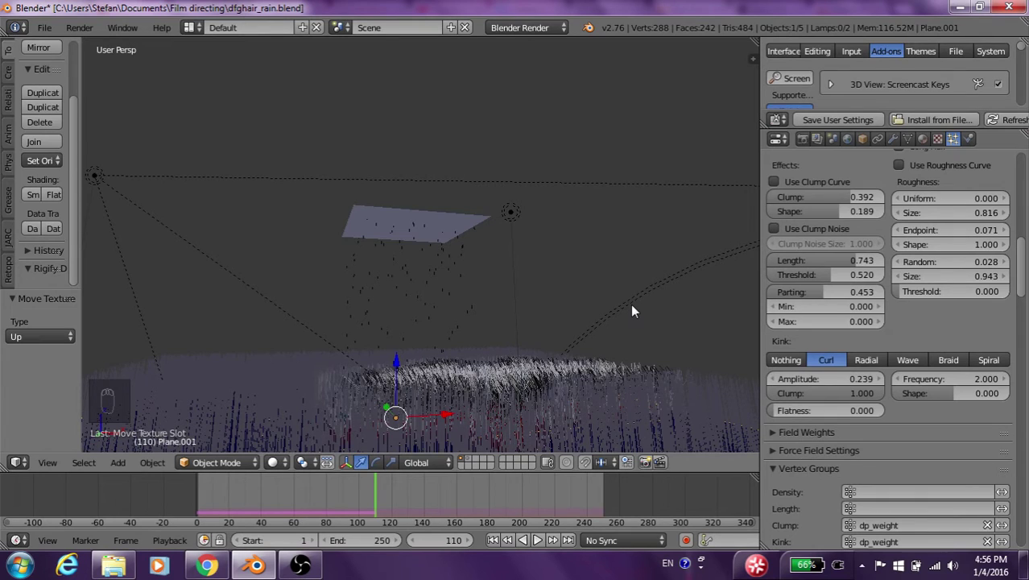
pyautogui.press('F12')
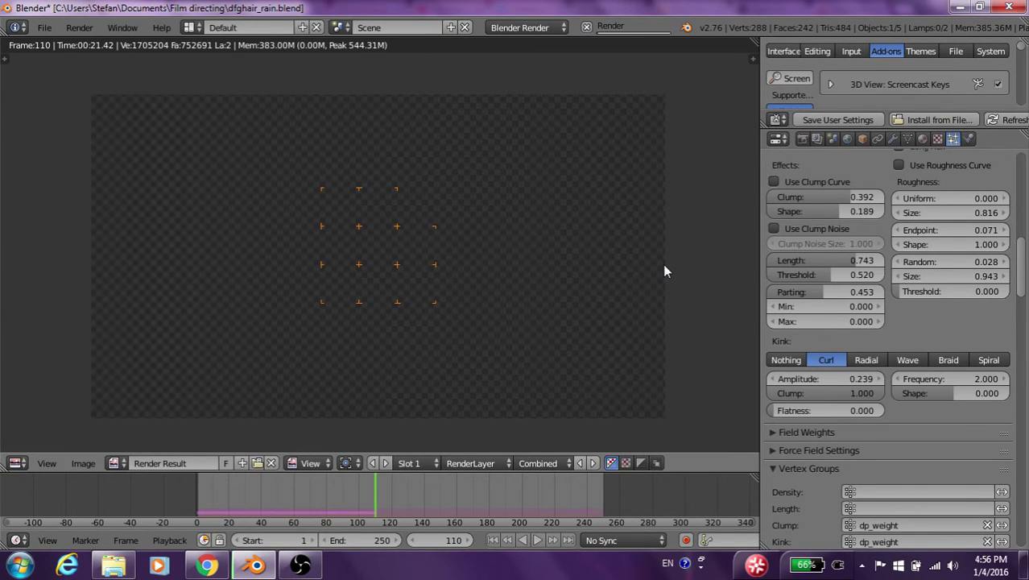
pyautogui.press('Escape')
pyautogui.press('Escape')
pyautogui.press('Escape')
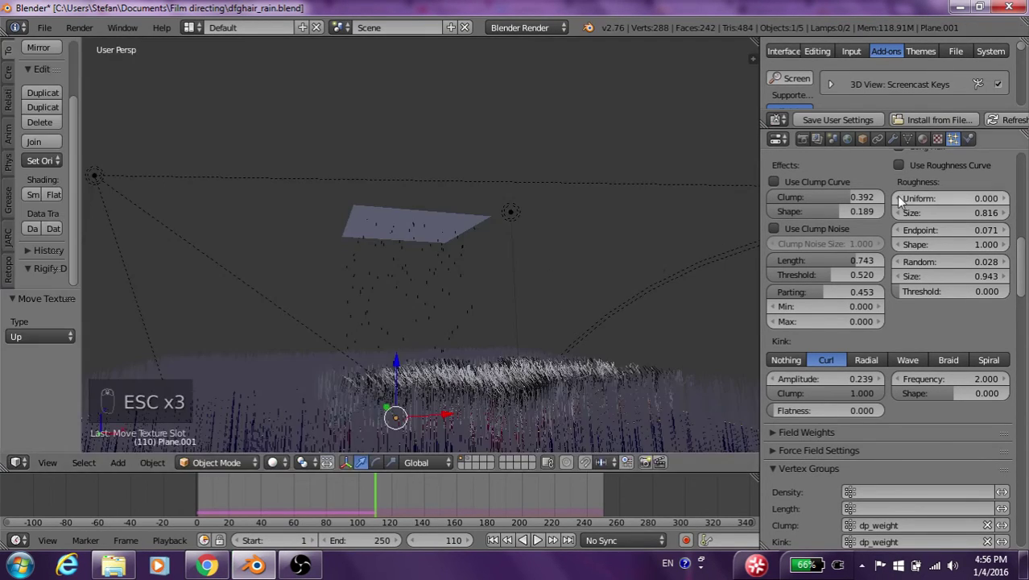
# Set the paint map texture's Color influence to 0.750, Mirror to 0.703 and Ray Mirror to 0.547, and render frame 110
pyautogui.click(936, 140)
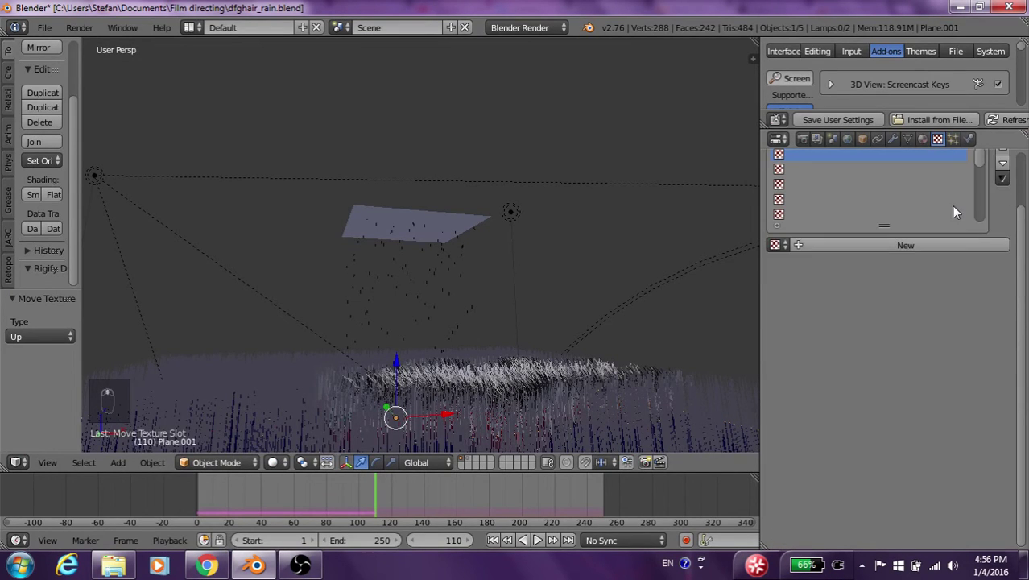
pyautogui.click(787, 190)
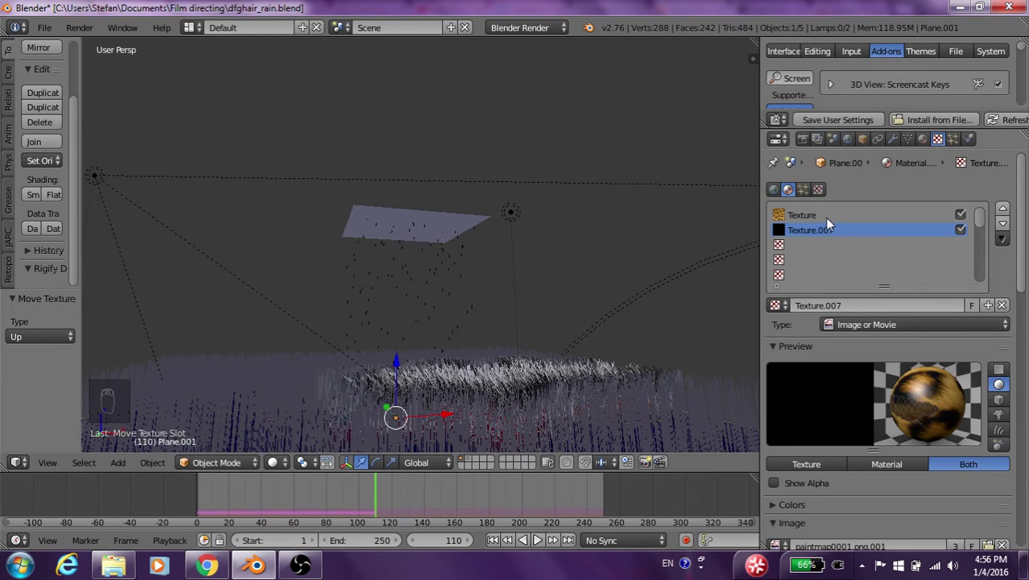
pyautogui.scroll(-15, 907, 435)
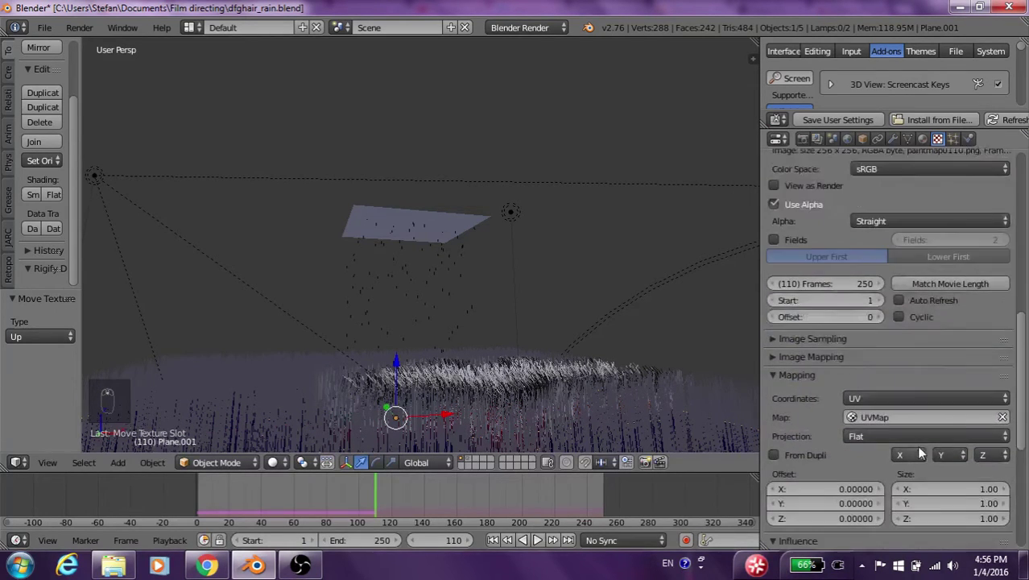
pyautogui.scroll(-3, 934, 441)
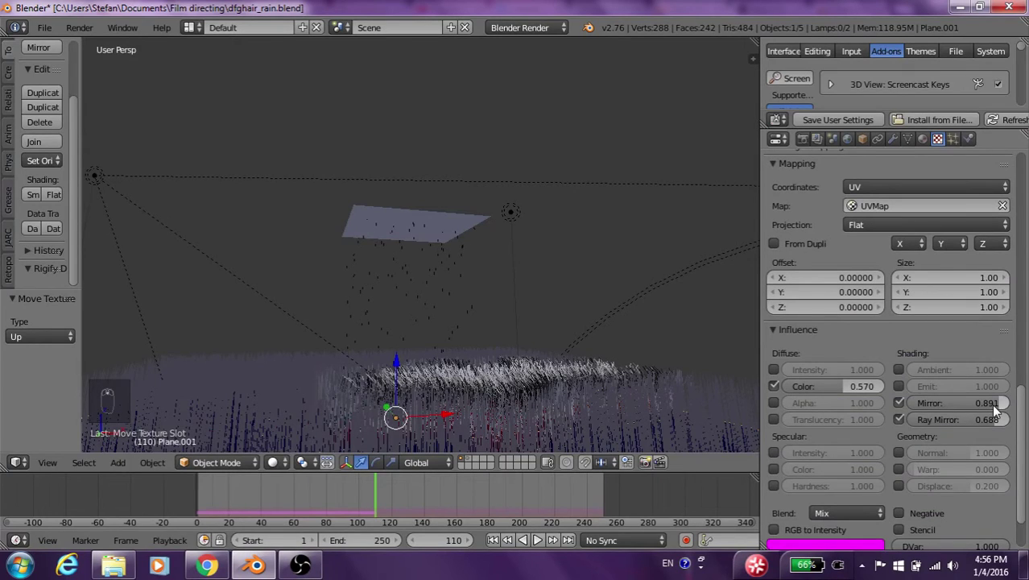
pyautogui.moveTo(991, 404); pyautogui.dragTo(956, 415)
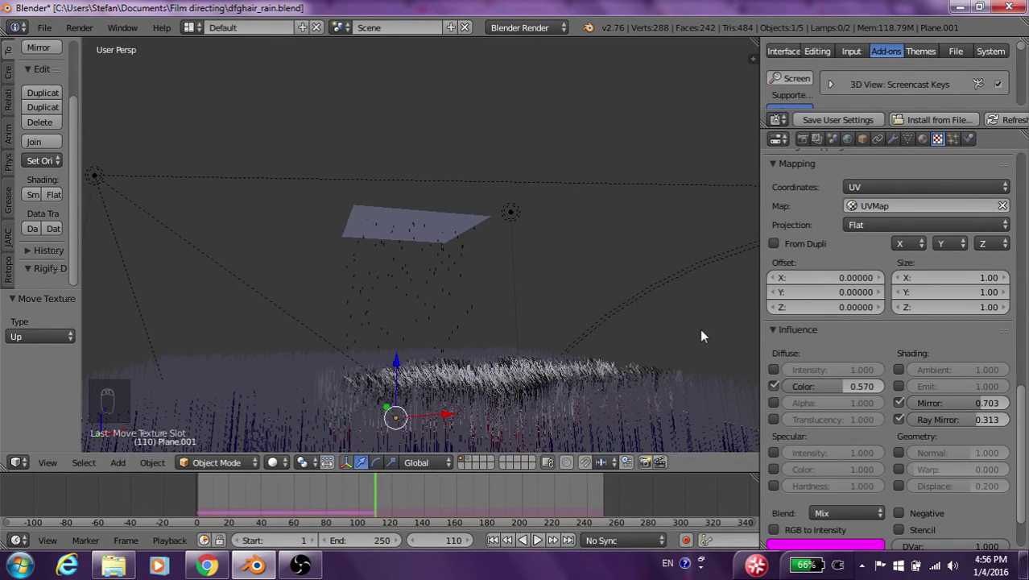
pyautogui.press('F12')
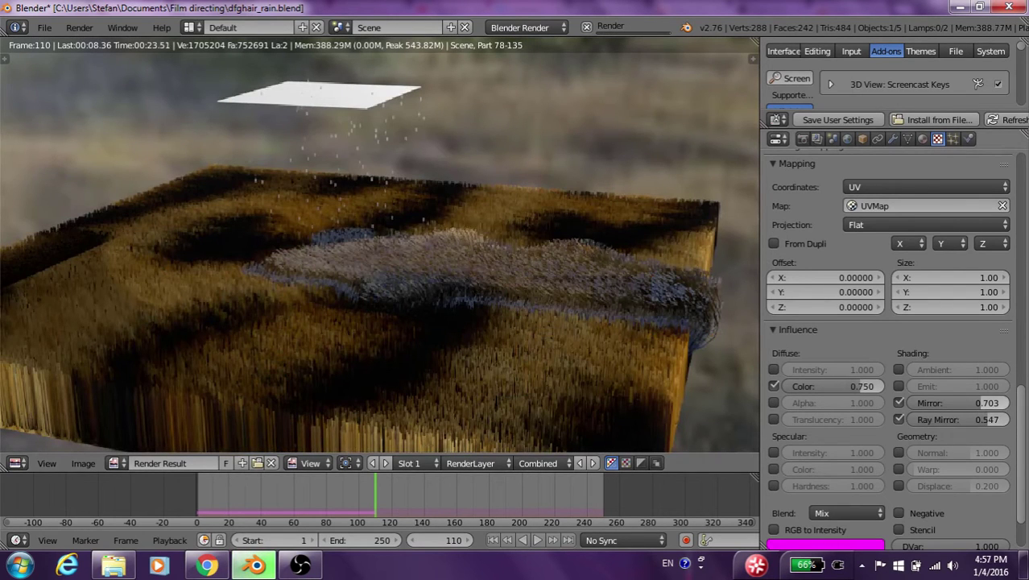
# Set the paint map texture's Mirror influence to 0.813 and Ray Mirror to 0.281, and render frame 110 again
pyautogui.moveTo(962, 404); pyautogui.dragTo(949, 405)
pyautogui.scroll(12, 950, 285)
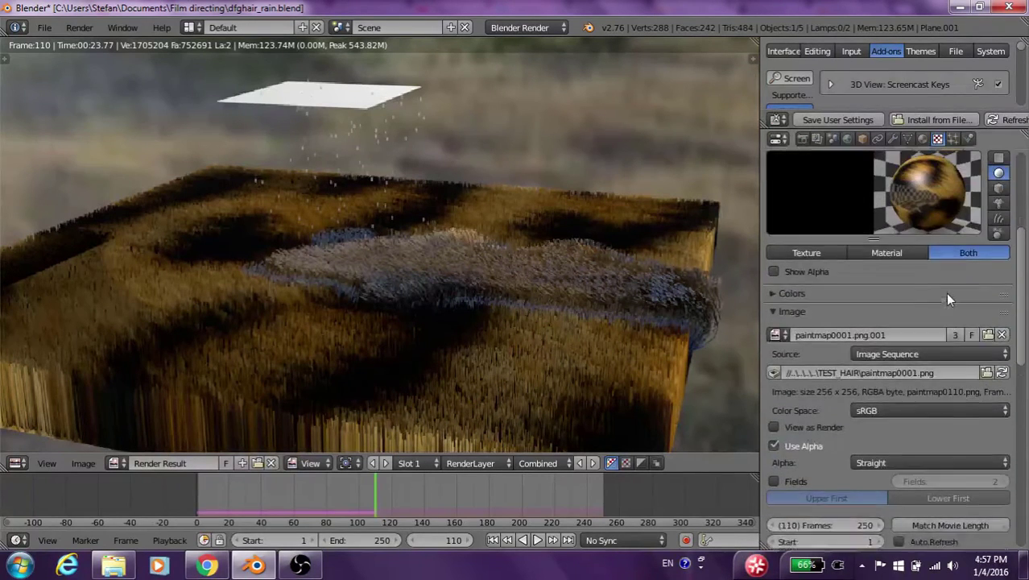
pyautogui.scroll(-6, 950, 306)
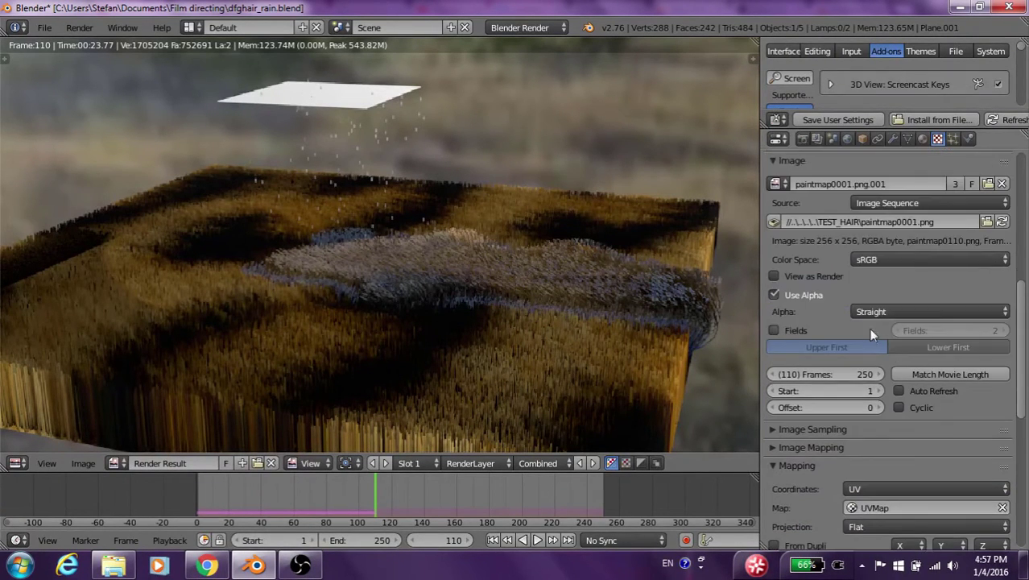
pyautogui.scroll(3, 868, 328)
pyautogui.click(772, 224)
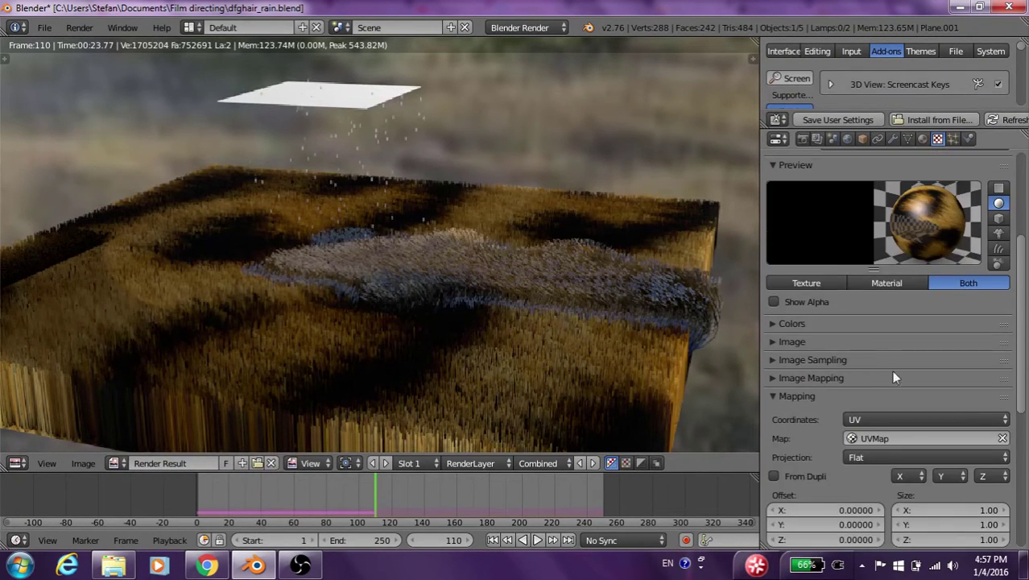
pyautogui.click(775, 396)
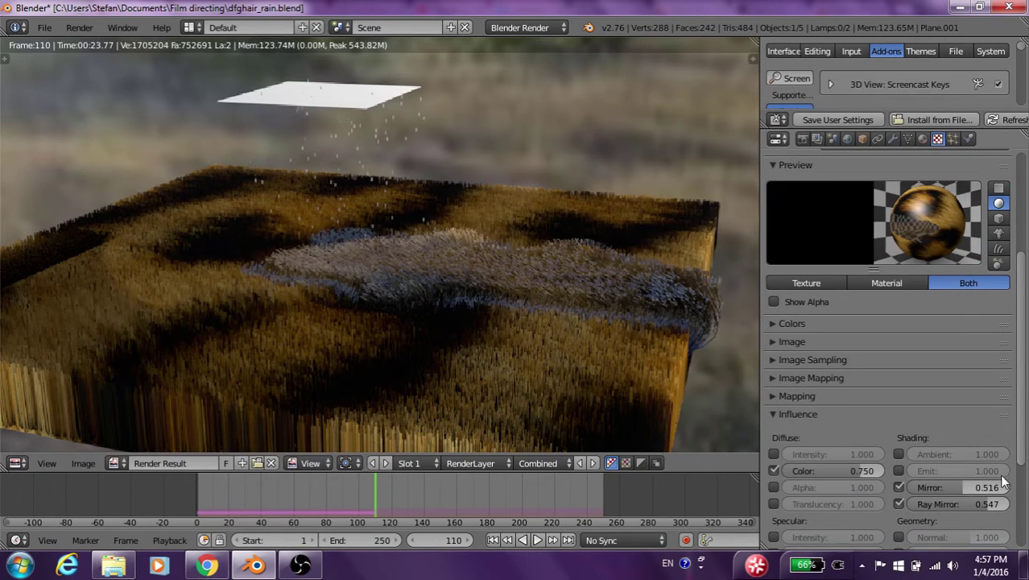
pyautogui.moveTo(959, 487); pyautogui.dragTo(971, 505)
pyautogui.press('F12')
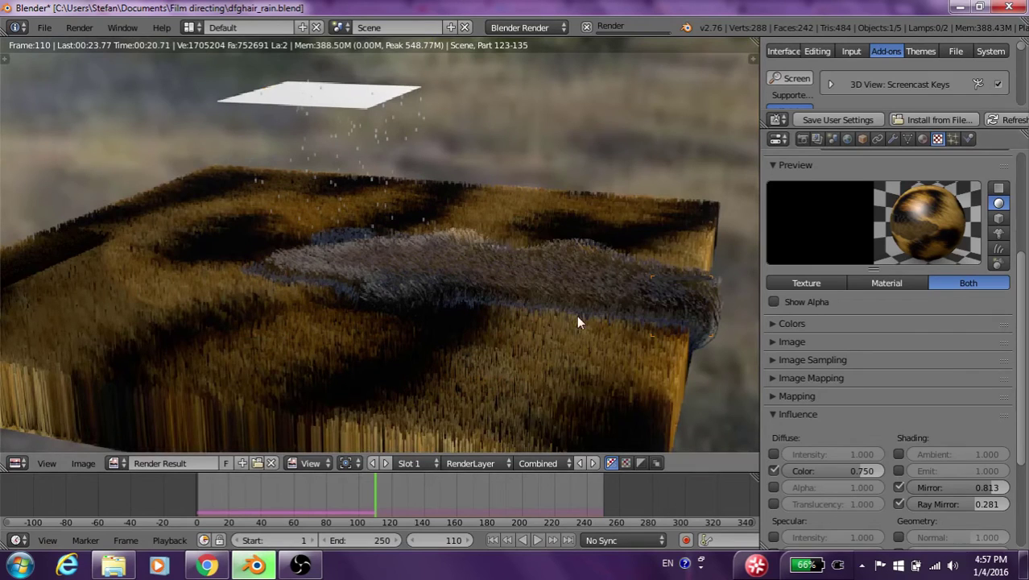
# Set the paint map texture's Mirror influence to 0.844 and Ray Mirror to 0.125, then check frame 110 in a fresh render and close it
pyautogui.scroll(-2, 981, 521)
pyautogui.moveTo(977, 449); pyautogui.dragTo(962, 427)
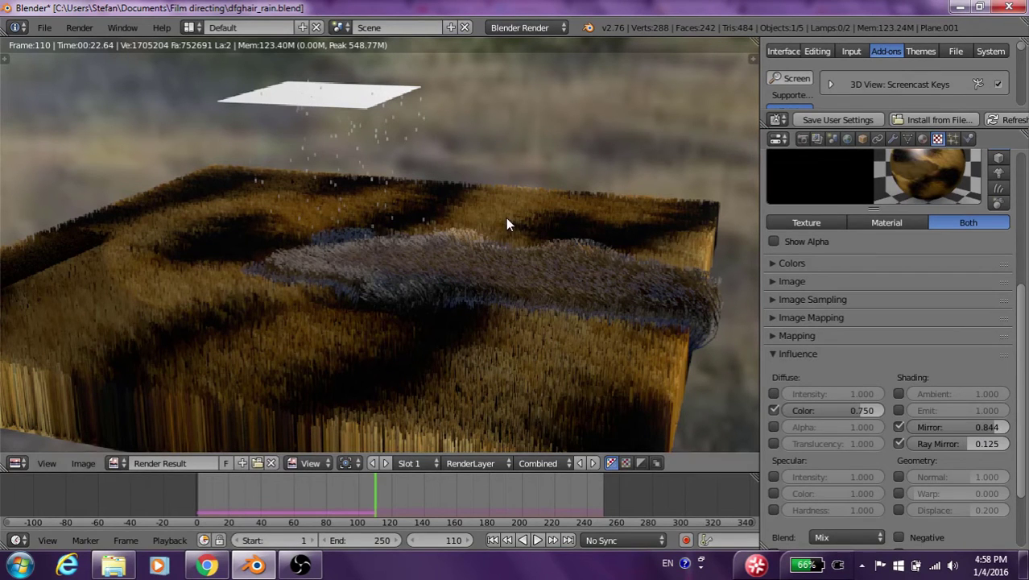
pyautogui.press('F12')
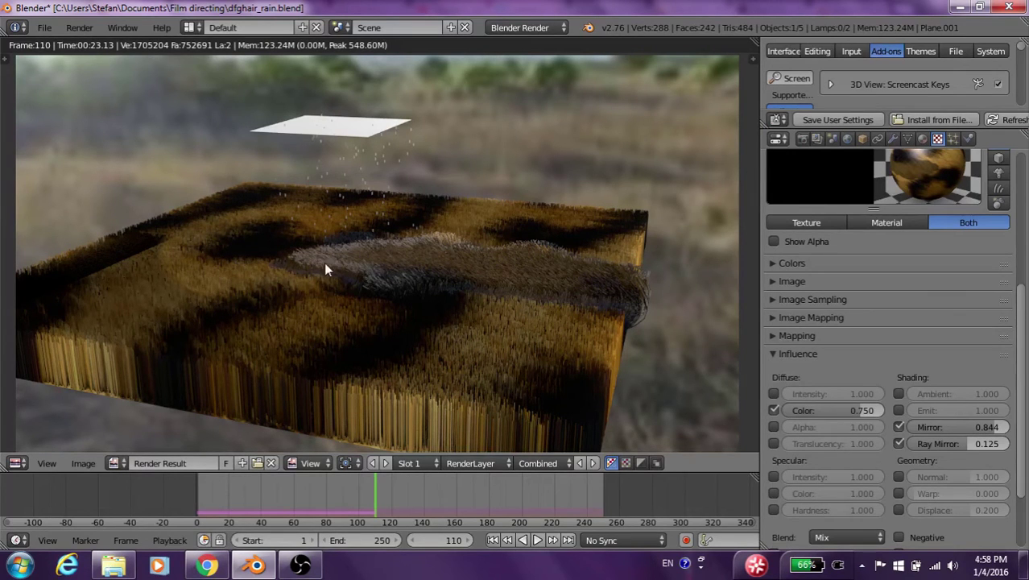
pyautogui.press('Escape')
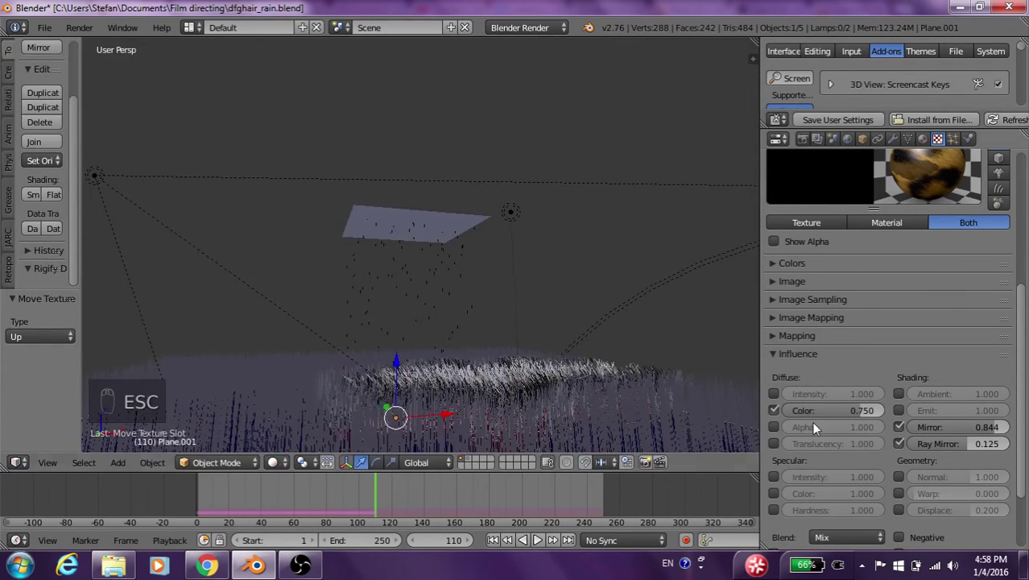
# Enable the Emit influence on the paint map texture and set it to 3
pyautogui.click(898, 408)
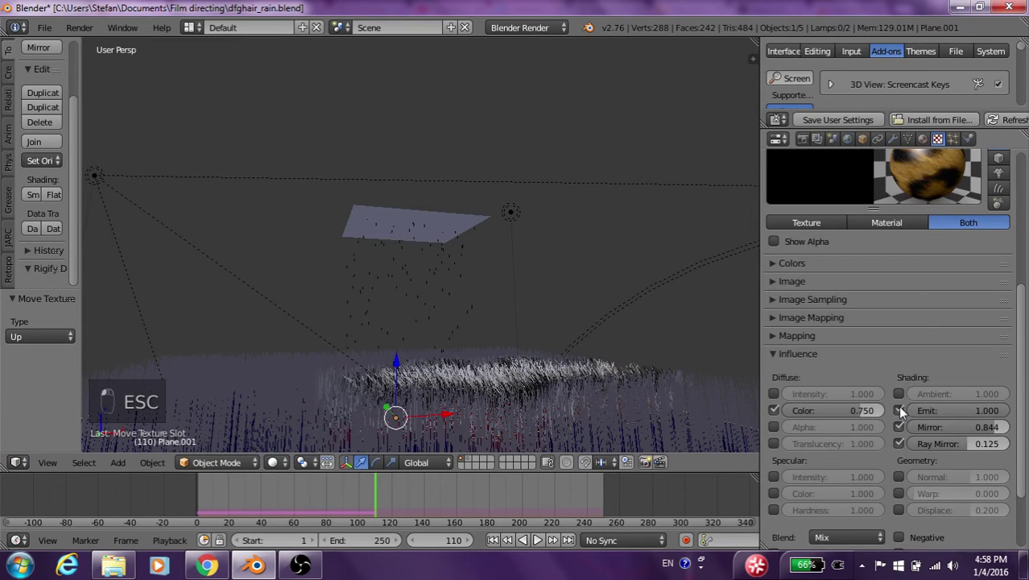
pyautogui.click(955, 411)
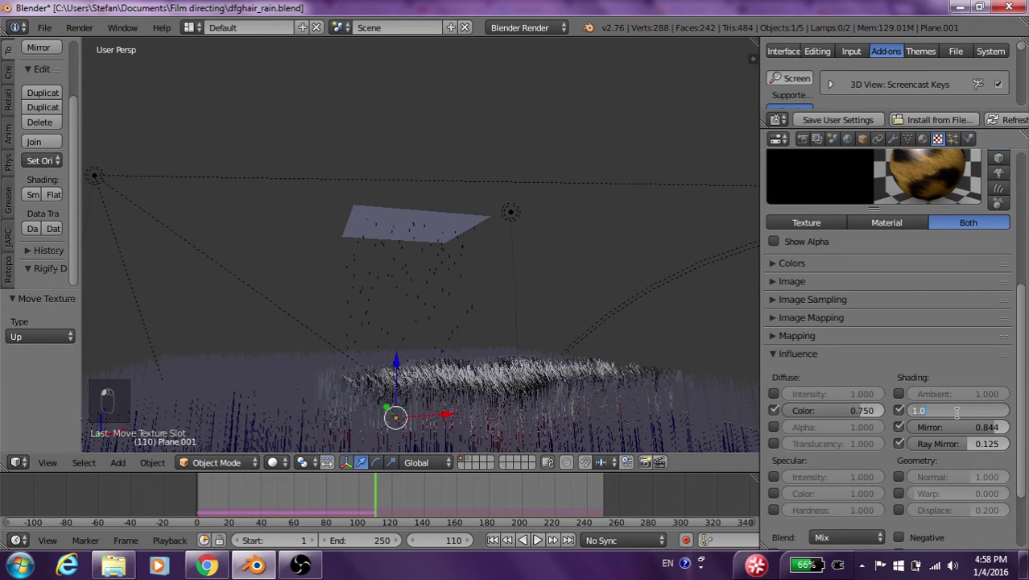
pyautogui.write('3')
pyautogui.press('Return')
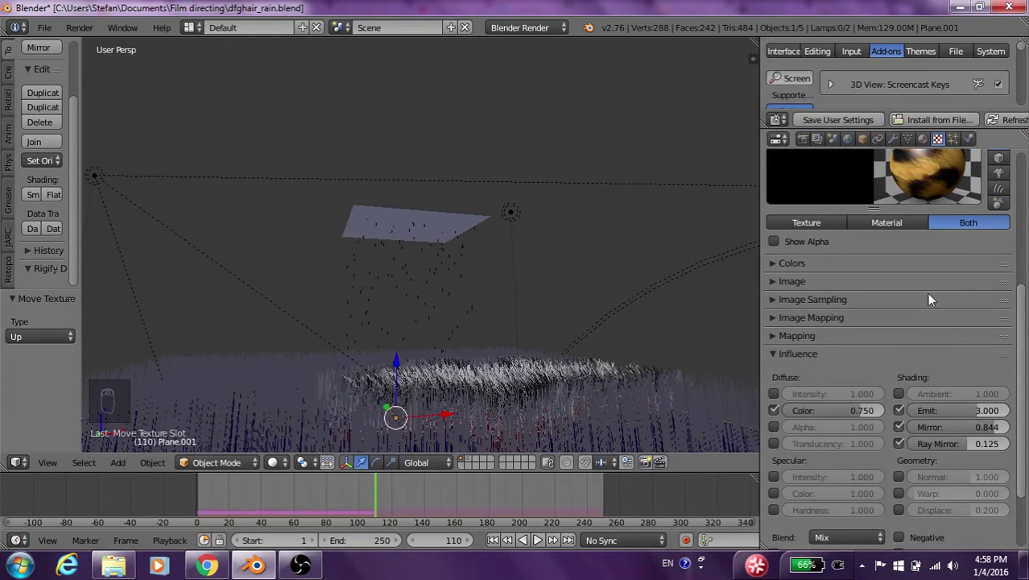
# Switch the world's Gather method to Approximate and render frame 110
pyautogui.click(847, 139)
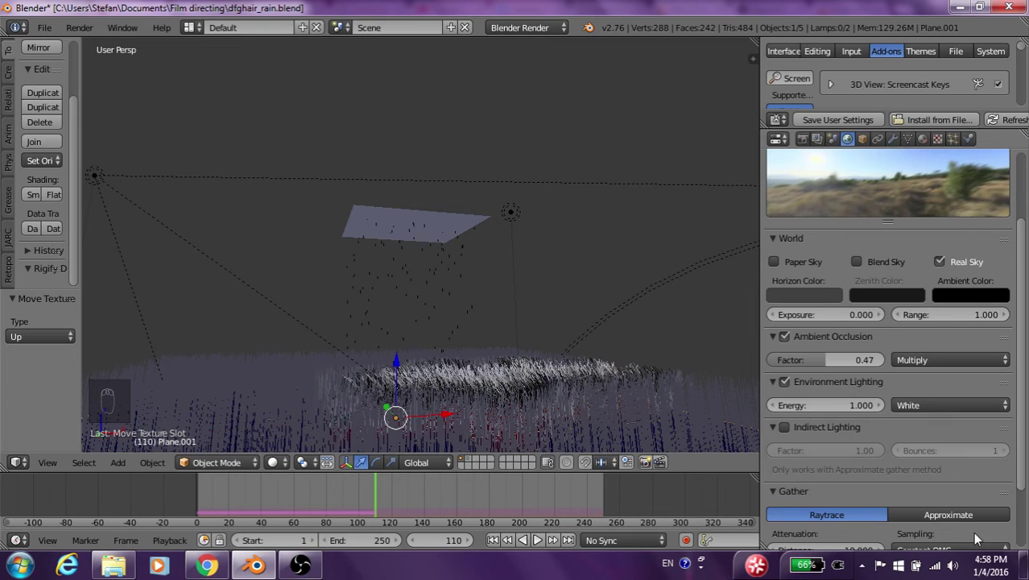
pyautogui.click(959, 515)
pyautogui.scroll(-1, 925, 499)
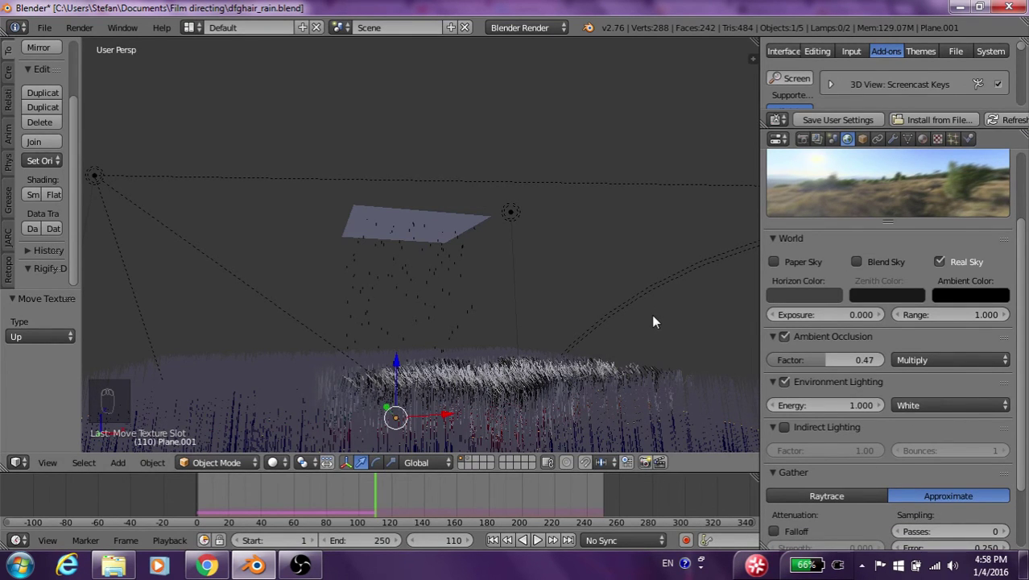
pyautogui.press('F12')
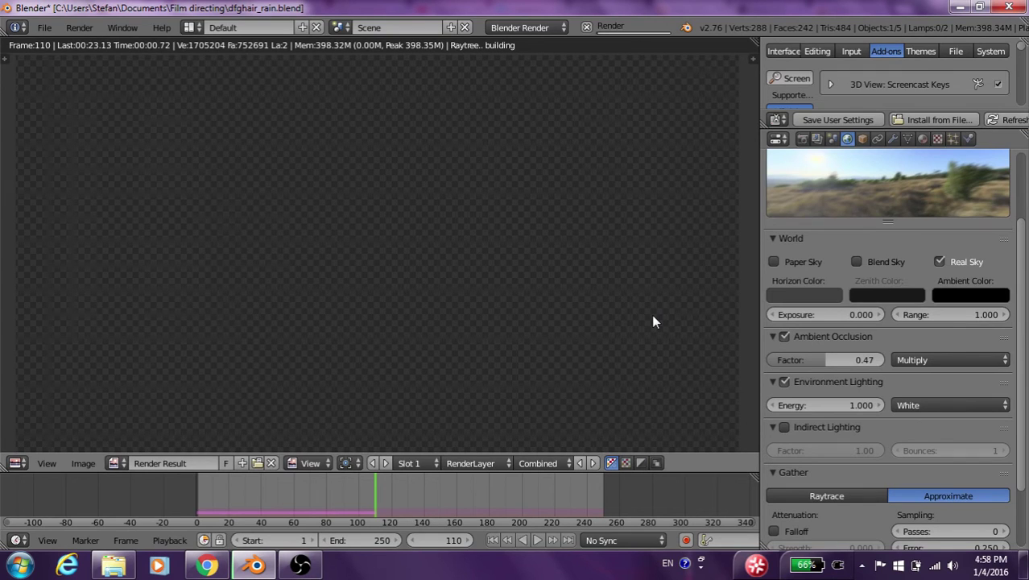